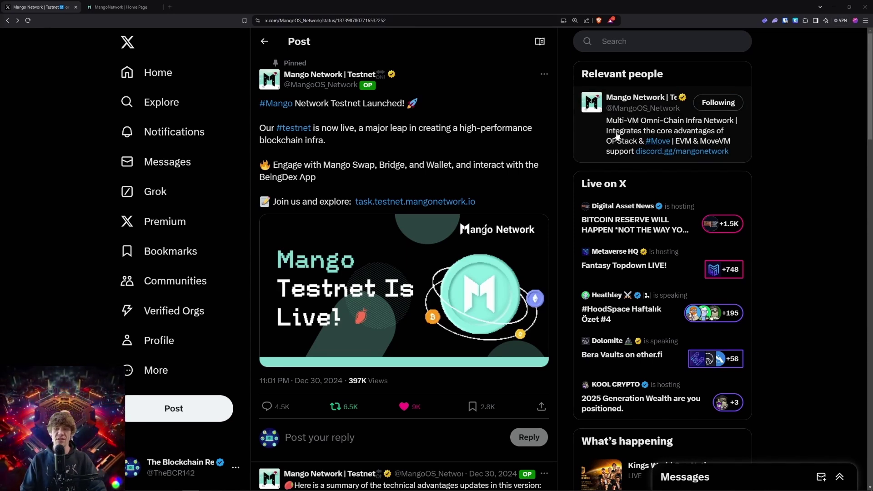
- Look at the Movement account's X profile and the Mango testnet site, then return to Mango's post
{"action": "left_click", "coordinate": [652, 42]}
{"action": "type", "text": "mo"}
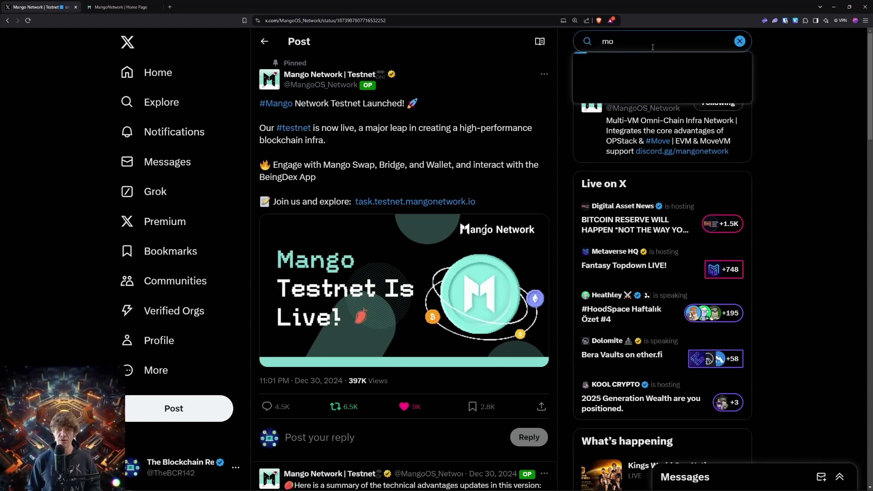
{"action": "type", "text": "vement"}
{"action": "left_click", "coordinate": [628, 212]}
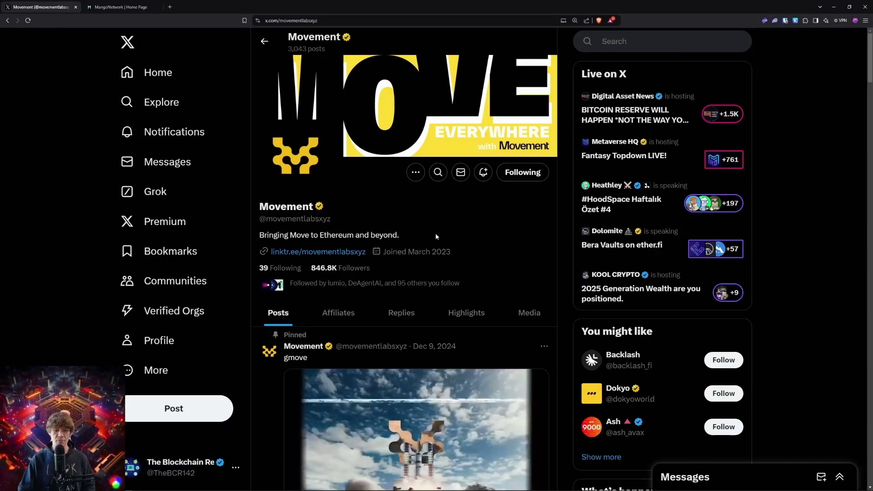
{"action": "key", "text": "alt+Left"}
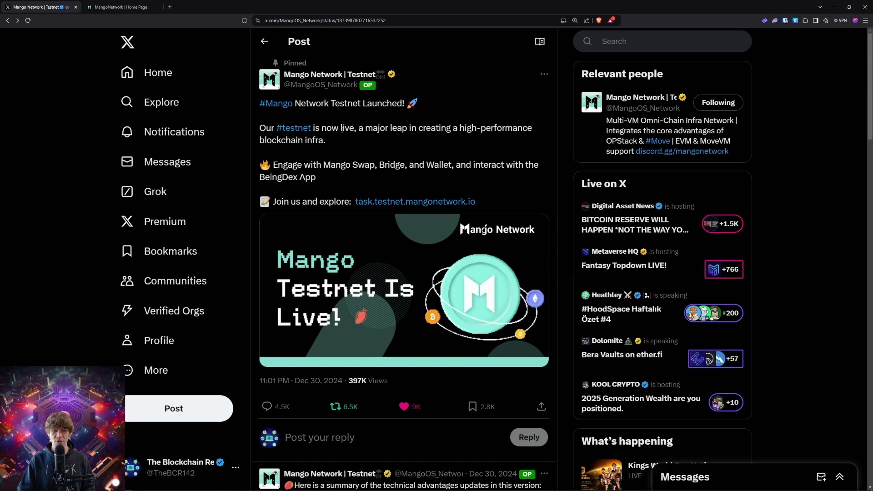
{"action": "scroll", "coordinate": [495, 207], "scroll_direction": "down", "scroll_amount": 1}
{"action": "scroll", "coordinate": [495, 207], "scroll_direction": "down", "scroll_amount": 4}
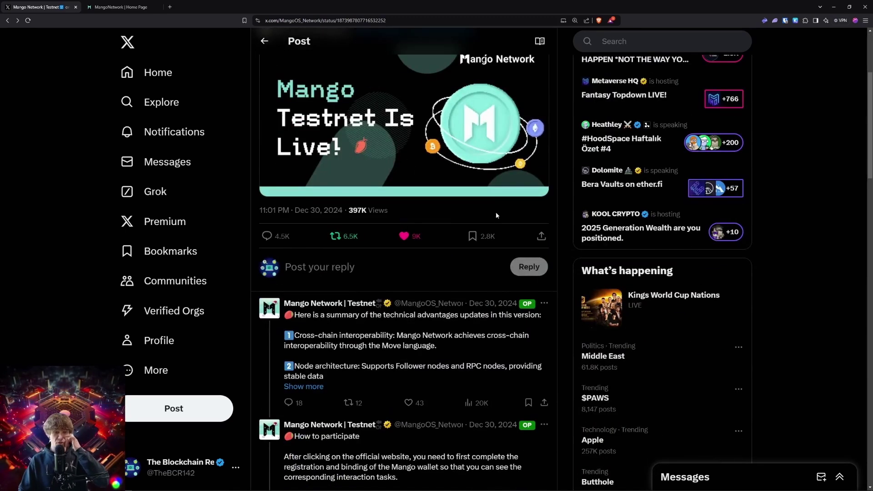
{"action": "scroll", "coordinate": [495, 207], "scroll_direction": "down", "scroll_amount": 3}
{"action": "scroll", "coordinate": [495, 207], "scroll_direction": "up", "scroll_amount": 8}
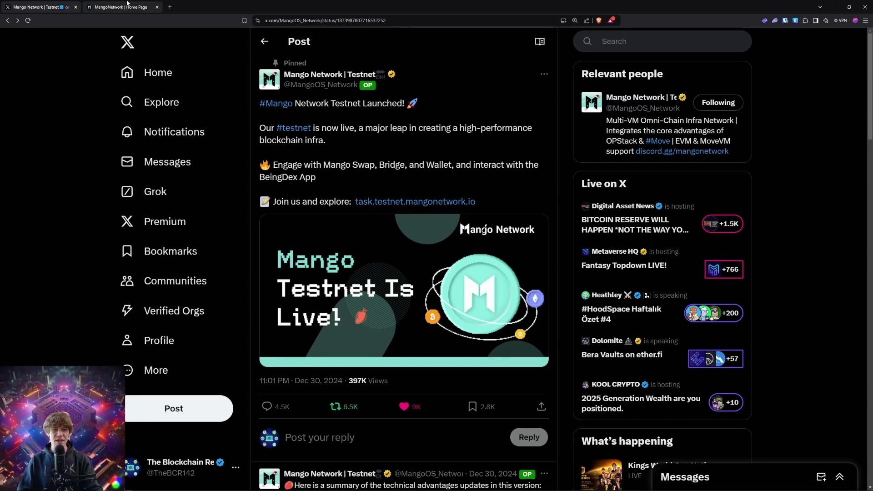
{"action": "left_click", "coordinate": [127, 7]}
{"action": "scroll", "coordinate": [696, 87], "scroll_direction": "down", "scroll_amount": 3}
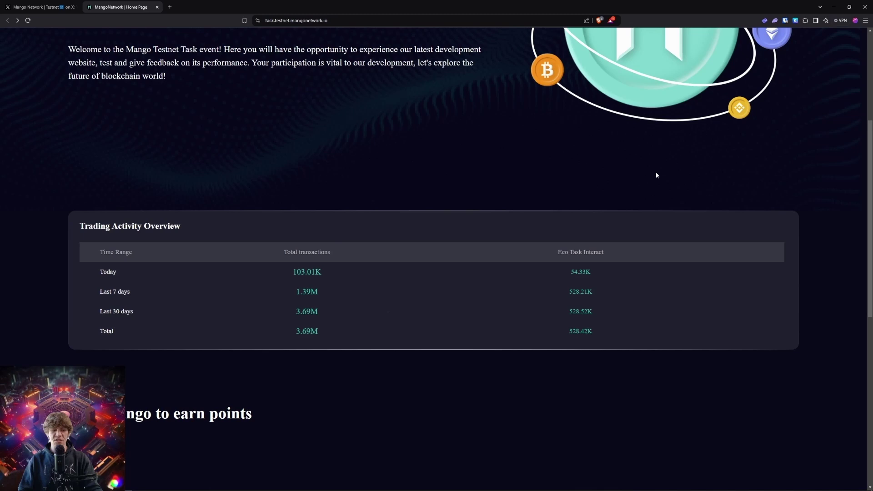
{"action": "scroll", "coordinate": [657, 175], "scroll_direction": "up", "scroll_amount": 3}
{"action": "left_click", "coordinate": [41, 6]}
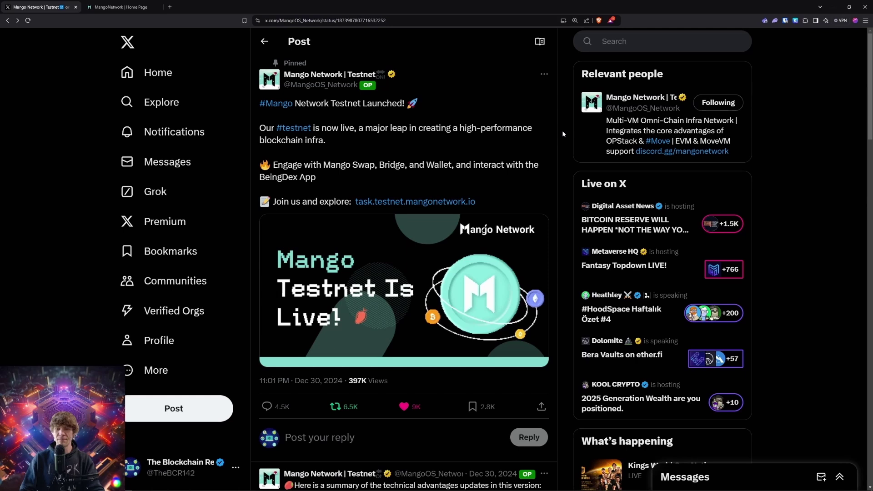
{"action": "scroll", "coordinate": [562, 183], "scroll_direction": "down", "scroll_amount": 5}
{"action": "scroll", "coordinate": [562, 184], "scroll_direction": "up", "scroll_amount": 5}
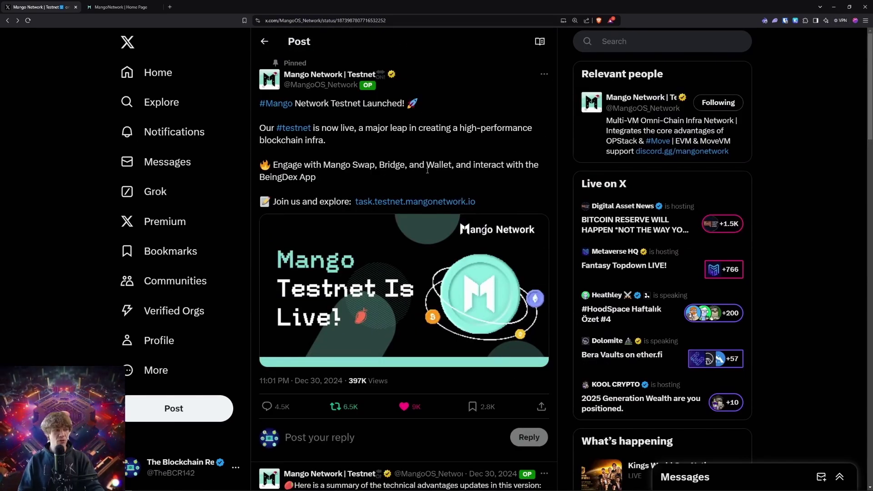
- Browse the Discord criptogenic-signals, aprosopos-signals, crypto-alpha, announcements and rules-guidelines channels
{"action": "key", "text": "alt+Tab"}
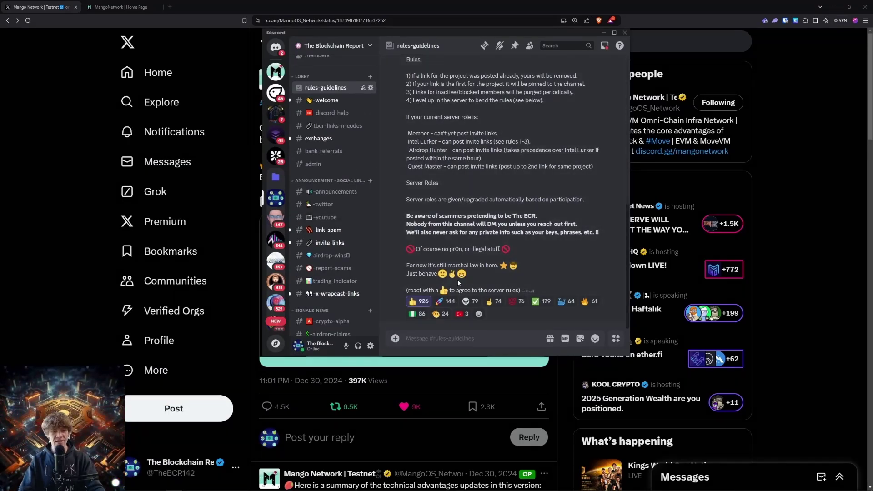
{"action": "scroll", "coordinate": [330, 158], "scroll_direction": "down", "scroll_amount": 3}
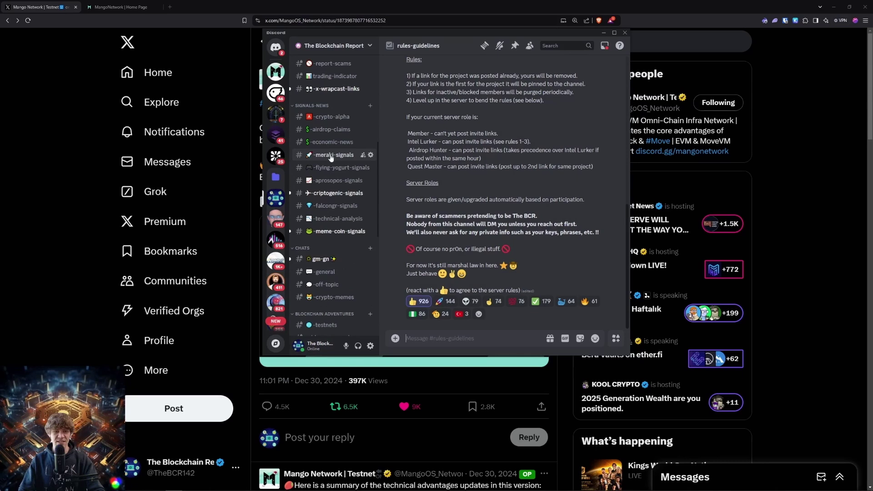
{"action": "scroll", "coordinate": [334, 178], "scroll_direction": "down", "scroll_amount": 3}
{"action": "scroll", "coordinate": [337, 191], "scroll_direction": "down", "scroll_amount": 3}
{"action": "scroll", "coordinate": [341, 203], "scroll_direction": "down", "scroll_amount": 3}
{"action": "scroll", "coordinate": [341, 201], "scroll_direction": "down", "scroll_amount": 2}
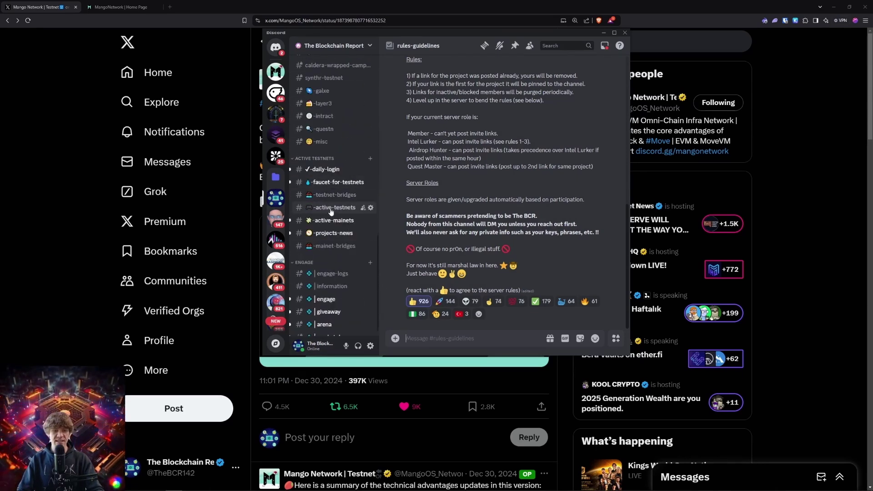
{"action": "scroll", "coordinate": [328, 226], "scroll_direction": "up", "scroll_amount": 2}
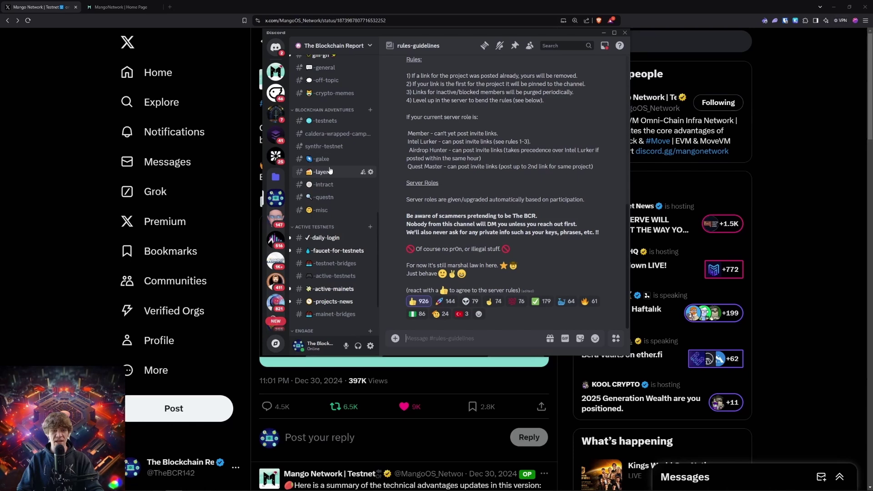
{"action": "scroll", "coordinate": [328, 170], "scroll_direction": "up", "scroll_amount": 4}
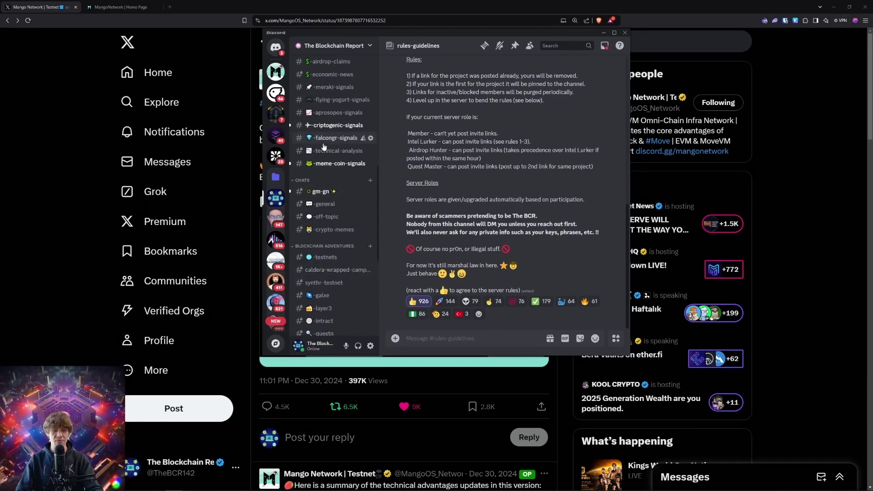
{"action": "scroll", "coordinate": [333, 205], "scroll_direction": "up", "scroll_amount": 3}
{"action": "left_click", "coordinate": [334, 193]}
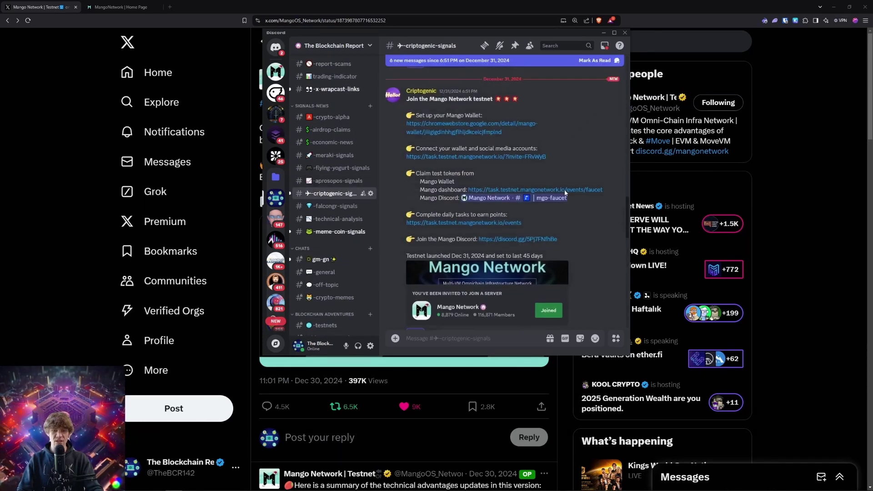
{"action": "scroll", "coordinate": [565, 189], "scroll_direction": "down", "scroll_amount": 4}
{"action": "scroll", "coordinate": [565, 189], "scroll_direction": "up", "scroll_amount": 4}
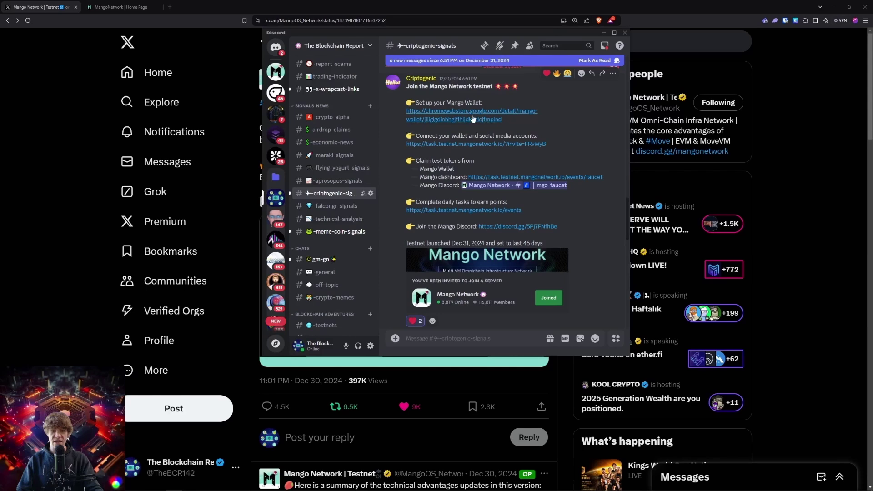
{"action": "scroll", "coordinate": [572, 190], "scroll_direction": "down", "scroll_amount": 5}
{"action": "scroll", "coordinate": [583, 185], "scroll_direction": "down", "scroll_amount": 3}
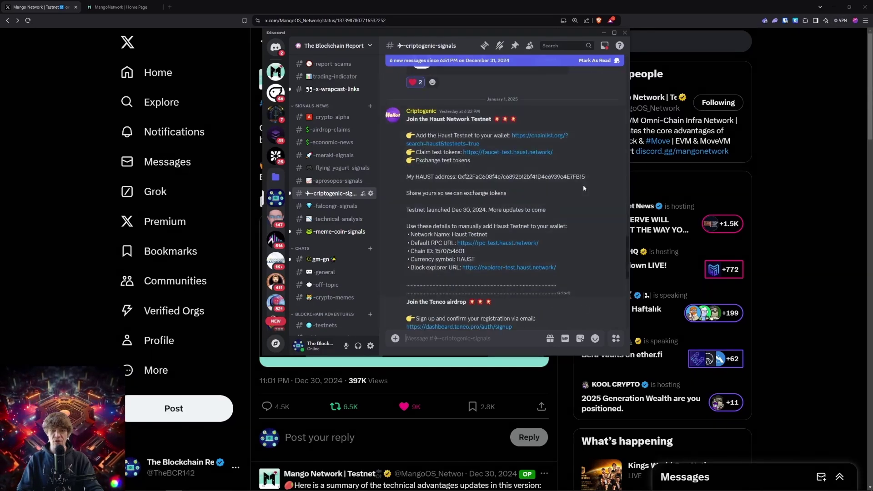
{"action": "left_click", "coordinate": [336, 180]}
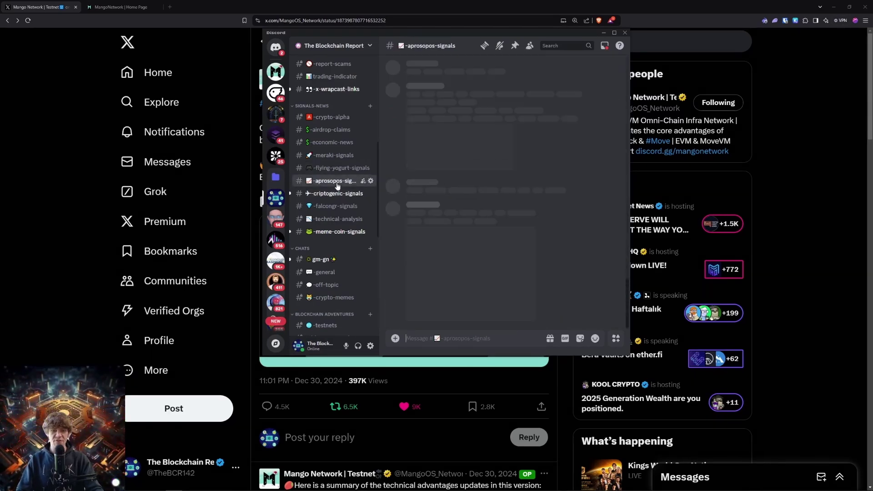
{"action": "left_click", "coordinate": [332, 117]}
{"action": "scroll", "coordinate": [332, 158], "scroll_direction": "up", "scroll_amount": 4}
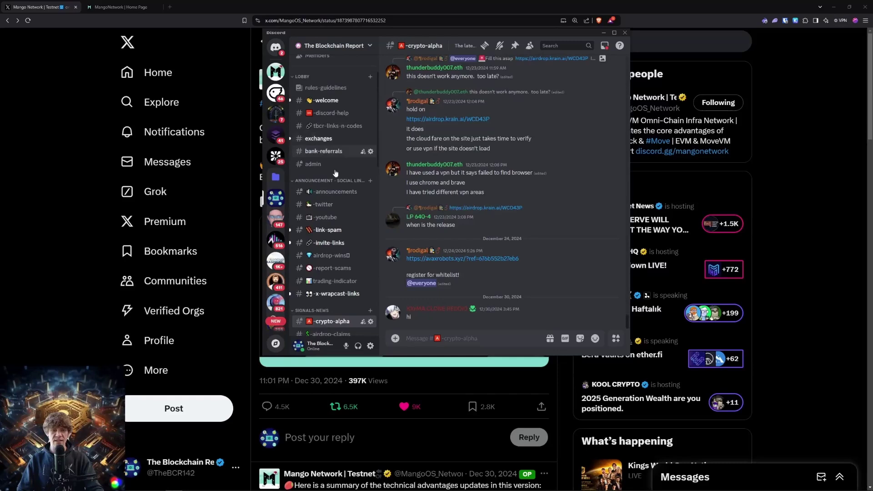
{"action": "left_click", "coordinate": [336, 191]}
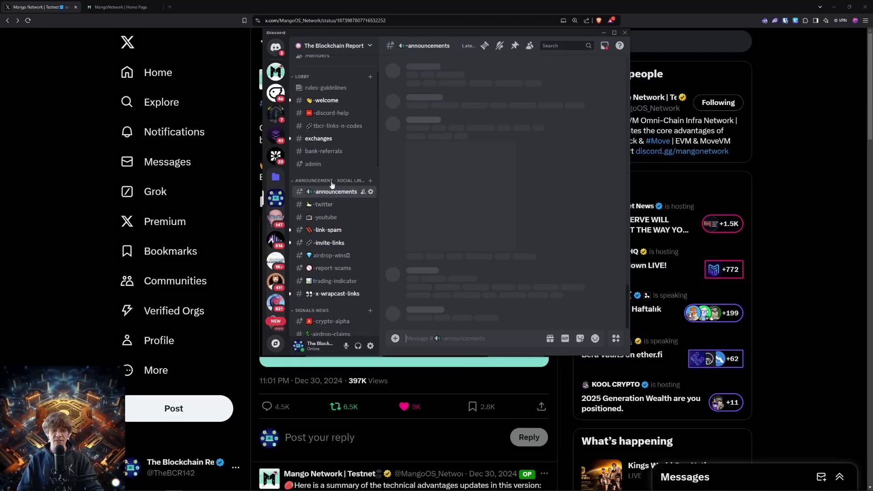
{"action": "left_click", "coordinate": [335, 87]}
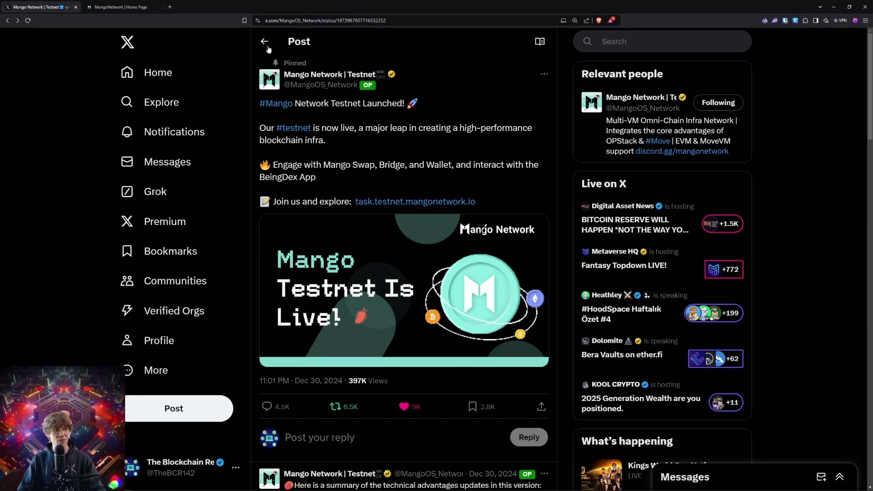
- Glance at the Mango testnet site, then open Mango Network's technical advantages reply on X
{"action": "left_click", "coordinate": [123, 6]}
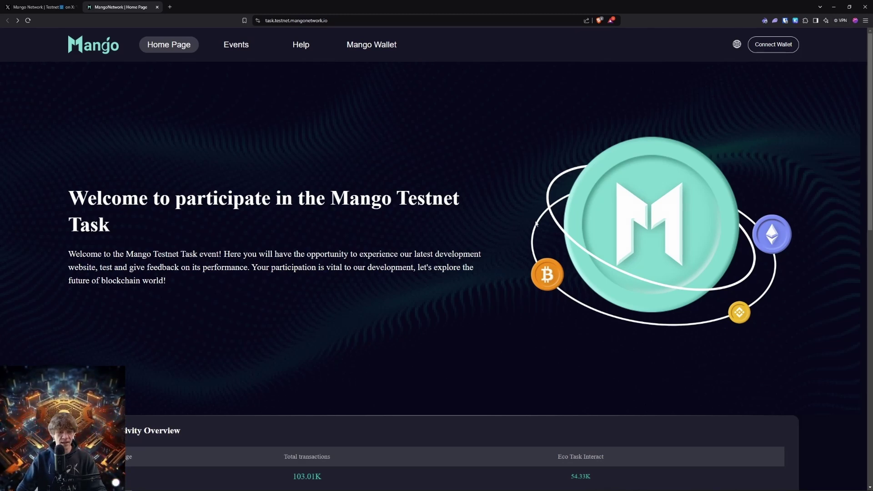
{"action": "key", "text": "ctrl+Tab"}
{"action": "scroll", "coordinate": [333, 178], "scroll_direction": "down", "scroll_amount": 5}
{"action": "scroll", "coordinate": [333, 179], "scroll_direction": "down", "scroll_amount": 3}
{"action": "left_click", "coordinate": [333, 179]}
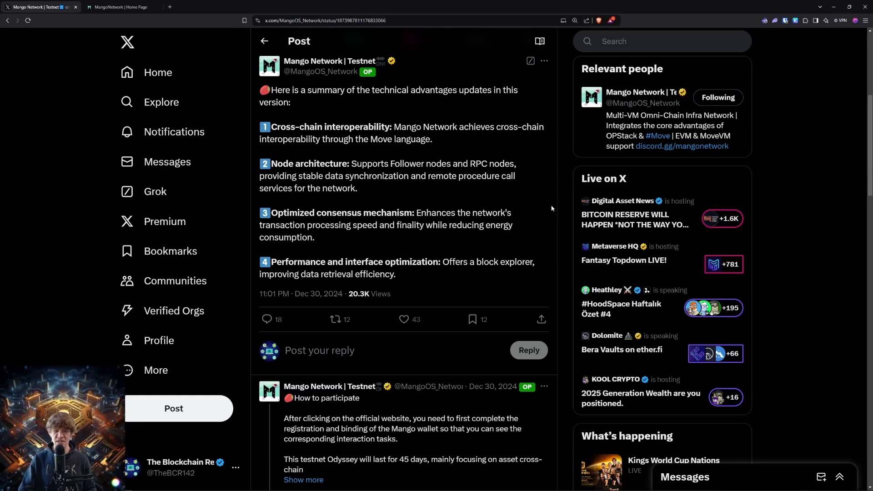
{"action": "scroll", "coordinate": [503, 232], "scroll_direction": "down", "scroll_amount": 2}
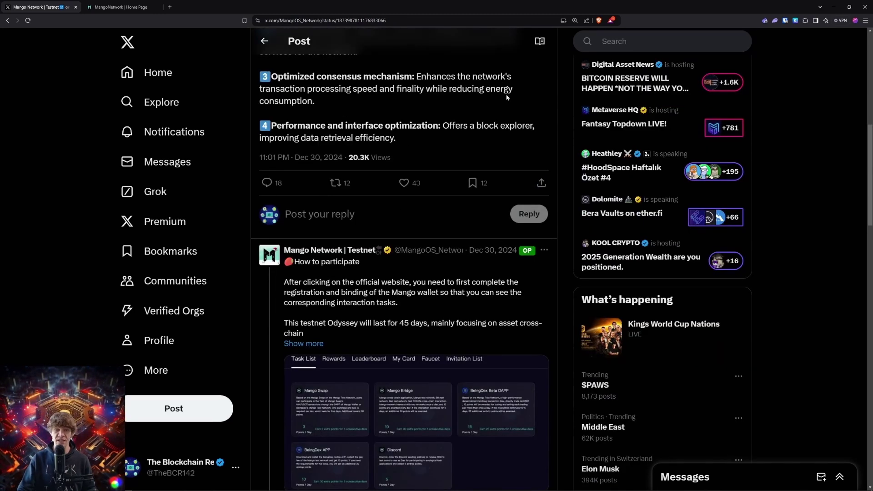
{"action": "scroll", "coordinate": [328, 103], "scroll_direction": "up", "scroll_amount": 1}
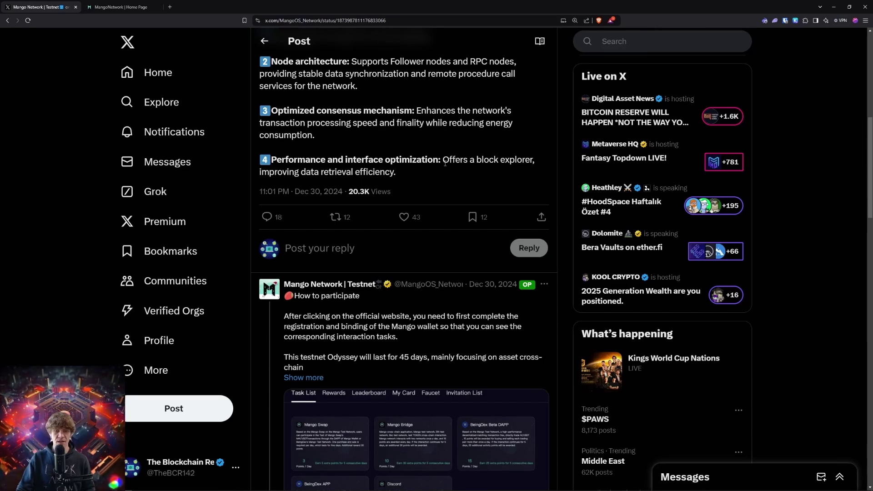
{"action": "scroll", "coordinate": [440, 172], "scroll_direction": "down", "scroll_amount": 3}
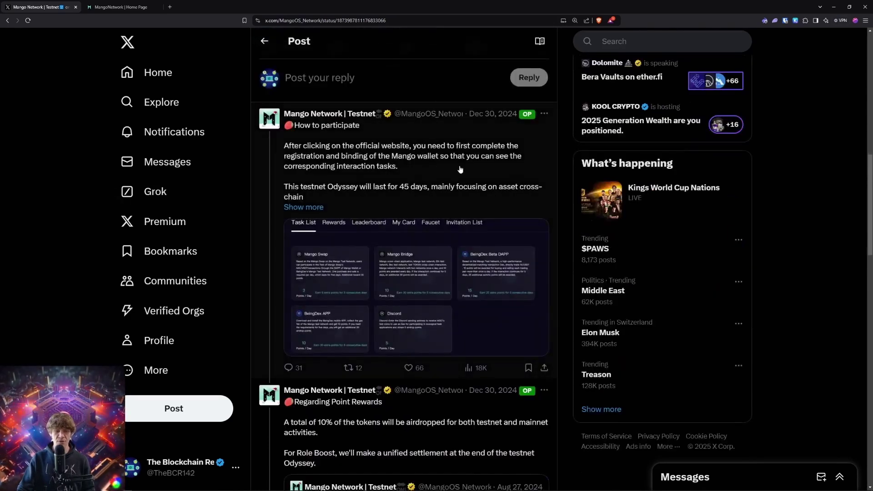
- Read the 'How to participate' thread, then switch to the Mango testnet site tab
{"action": "left_click", "coordinate": [460, 170]}
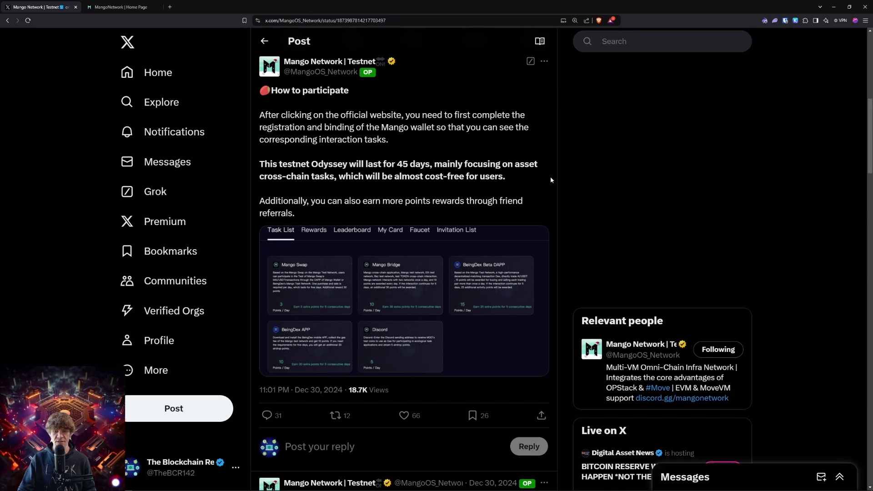
{"action": "scroll", "coordinate": [551, 177], "scroll_direction": "down", "scroll_amount": 4}
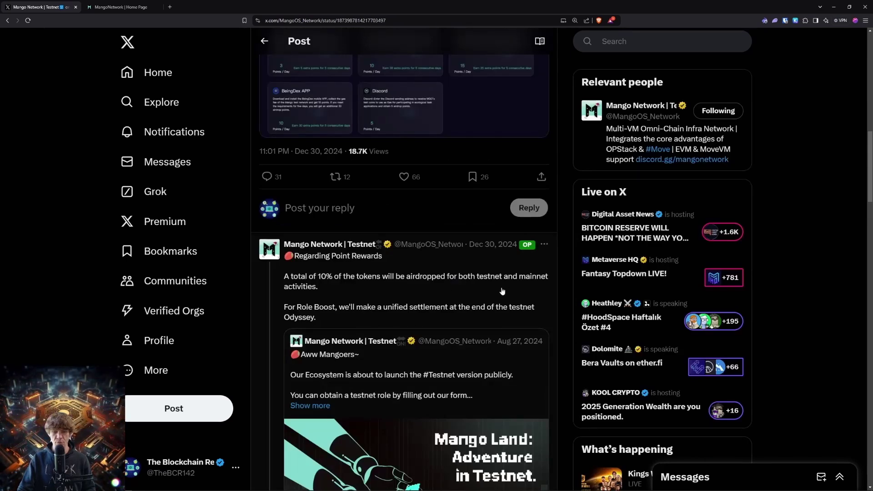
{"action": "scroll", "coordinate": [540, 280], "scroll_direction": "down", "scroll_amount": 3}
{"action": "scroll", "coordinate": [548, 260], "scroll_direction": "down", "scroll_amount": 1}
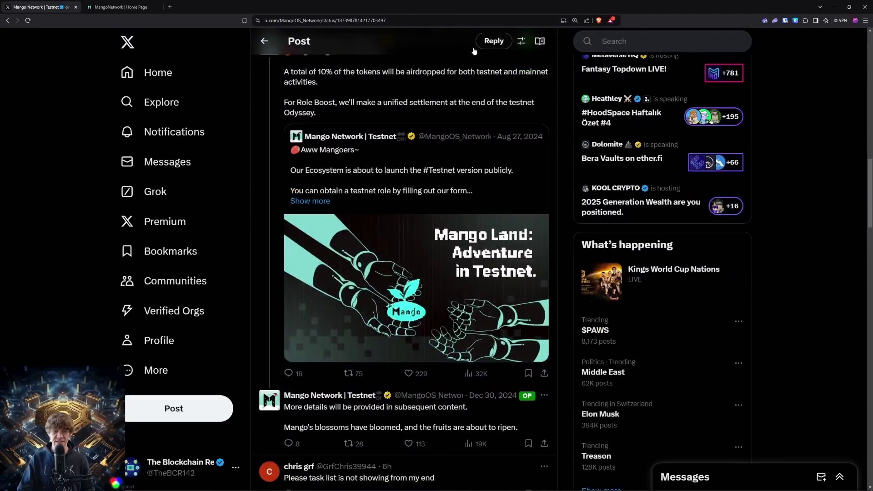
{"action": "scroll", "coordinate": [548, 260], "scroll_direction": "up", "scroll_amount": 5}
{"action": "scroll", "coordinate": [548, 260], "scroll_direction": "up", "scroll_amount": 3}
{"action": "left_click", "coordinate": [119, 6]}
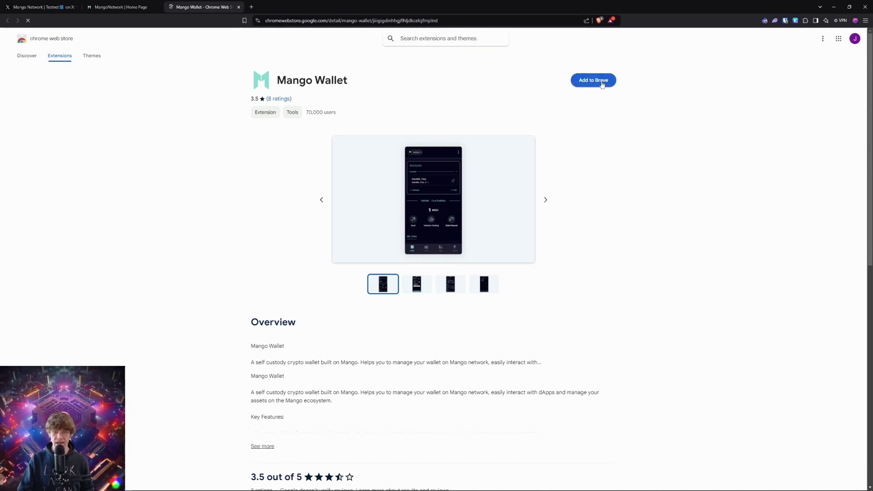
- Add the Mango Wallet extension to Brave from the Chrome Web Store
{"action": "left_click", "coordinate": [592, 81]}
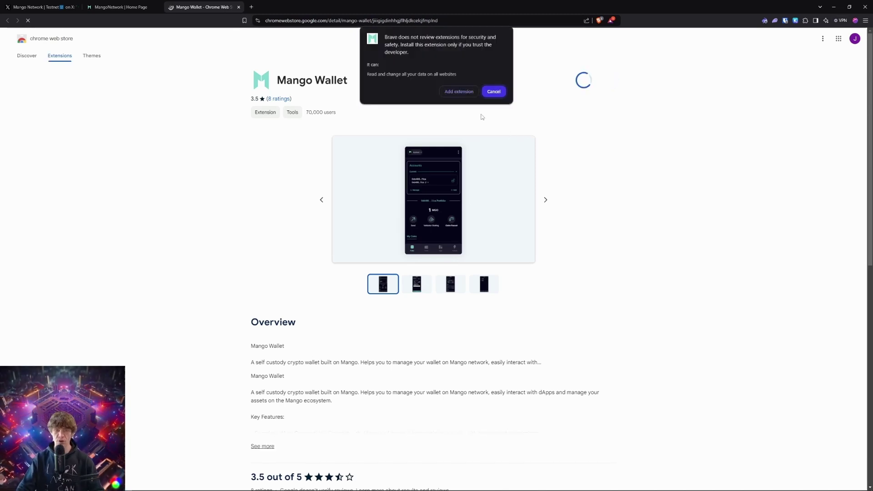
{"action": "left_click", "coordinate": [459, 91]}
{"action": "left_click", "coordinate": [805, 20]}
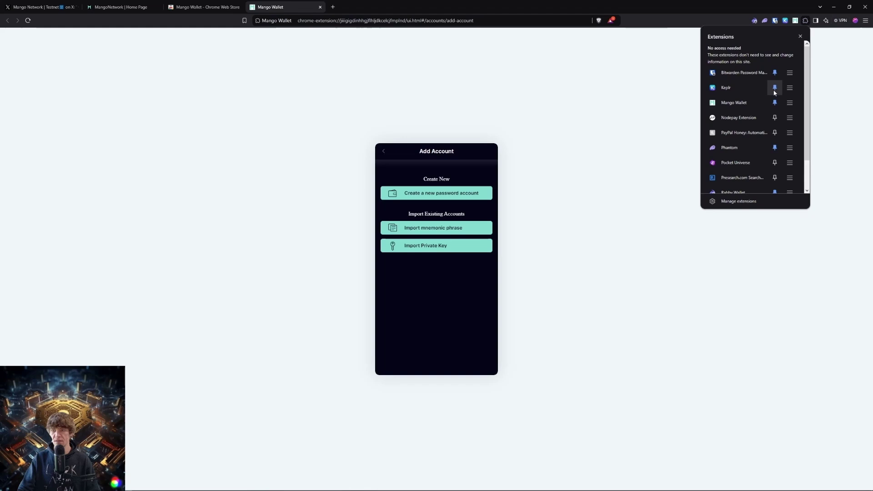
- Unpin Keplr, Phantom and Bitwarden, and move the Mango Wallet page into its own window
{"action": "left_click", "coordinate": [774, 89]}
{"action": "left_click", "coordinate": [775, 147]}
{"action": "left_click", "coordinate": [775, 72]}
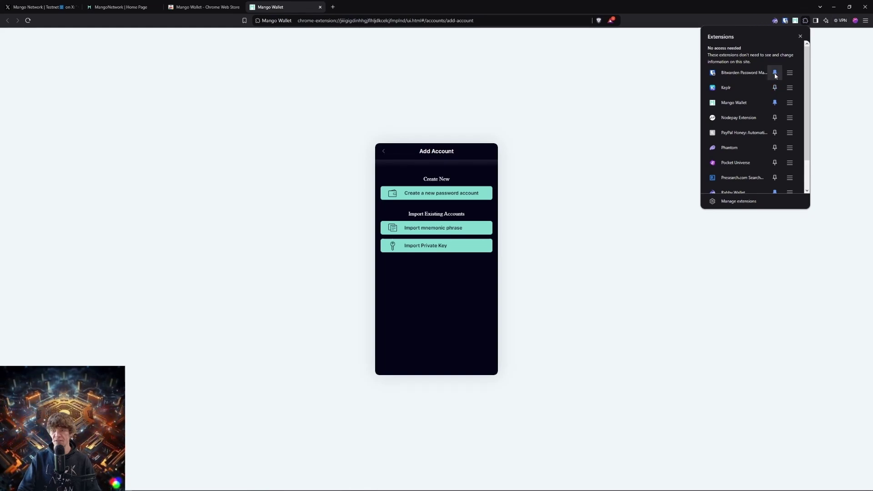
{"action": "left_click", "coordinate": [455, 202]}
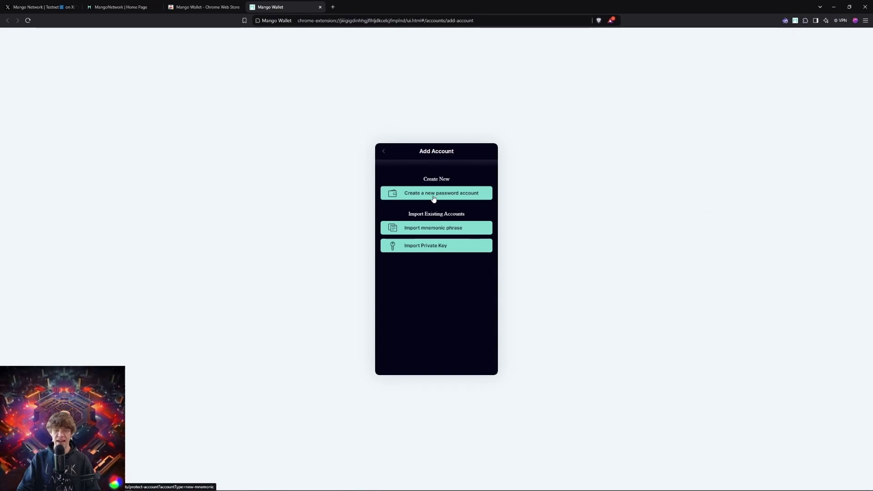
{"action": "left_click_drag", "start_coordinate": [270, 7], "coordinate": [7, 136]}
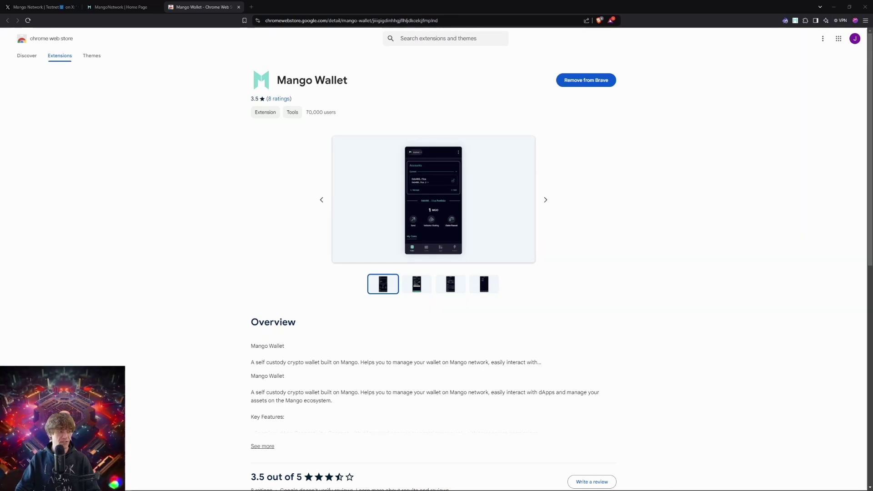
- Set the wallet password and auto-lock time, create the wallet, and dock its window back as a tab
{"action": "left_click_drag", "start_coordinate": [82, 142], "coordinate": [273, 108]}
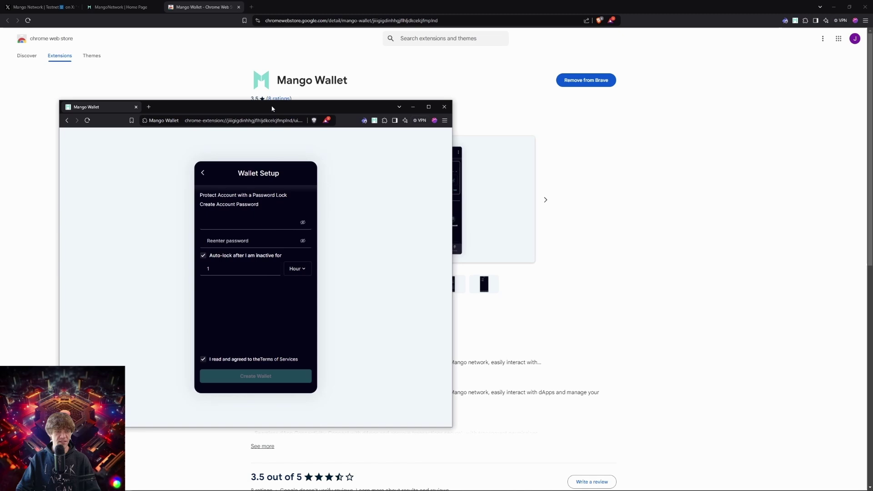
{"action": "left_click", "coordinate": [245, 222]}
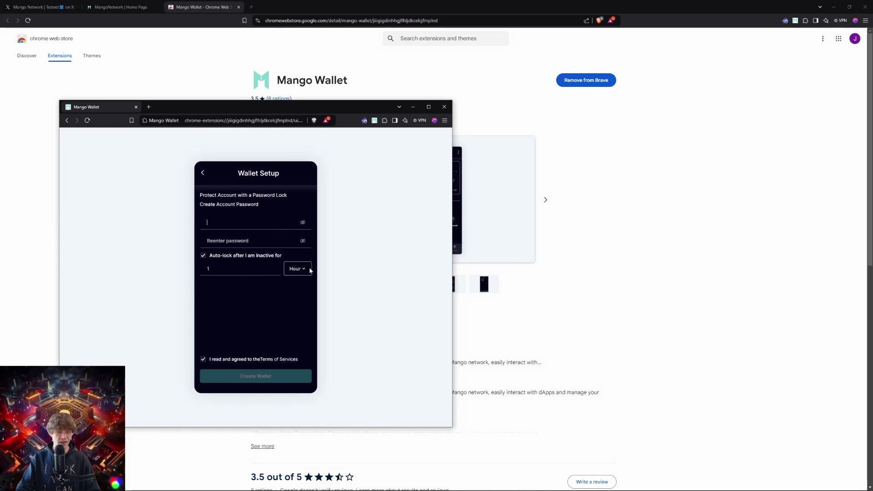
{"action": "left_click", "coordinate": [296, 266]}
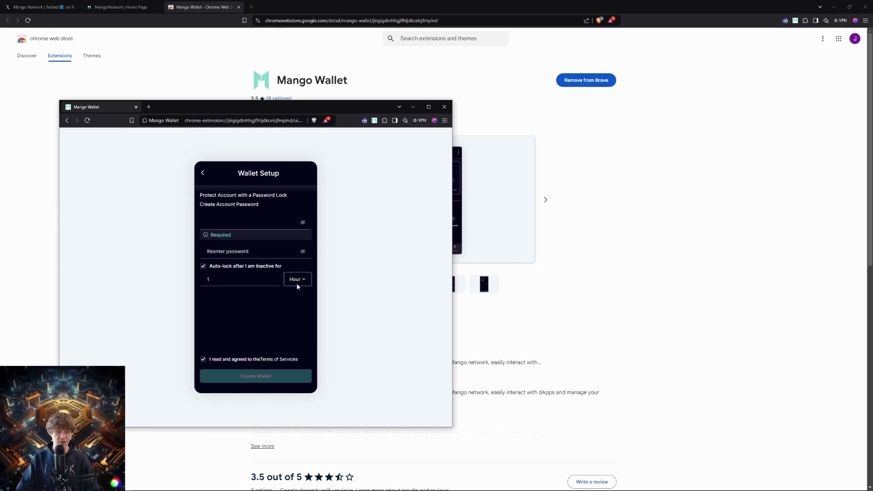
{"action": "left_click", "coordinate": [297, 280]}
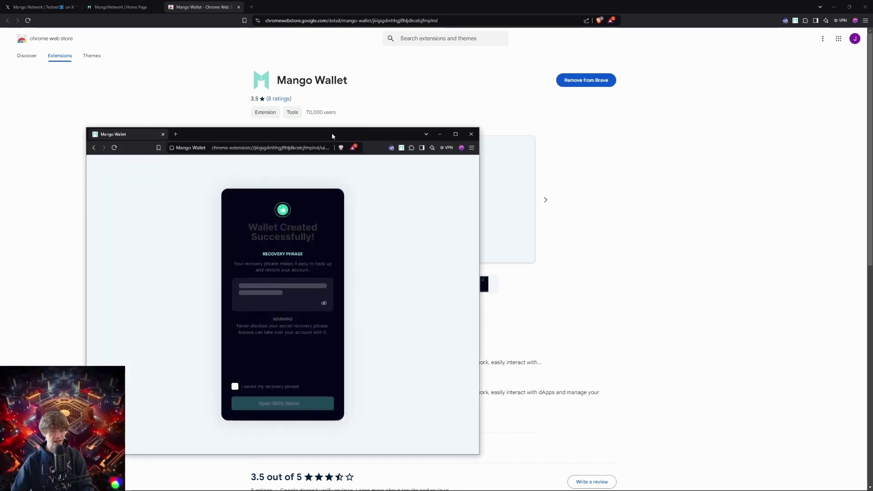
{"action": "left_click_drag", "start_coordinate": [332, 132], "coordinate": [7, 143]}
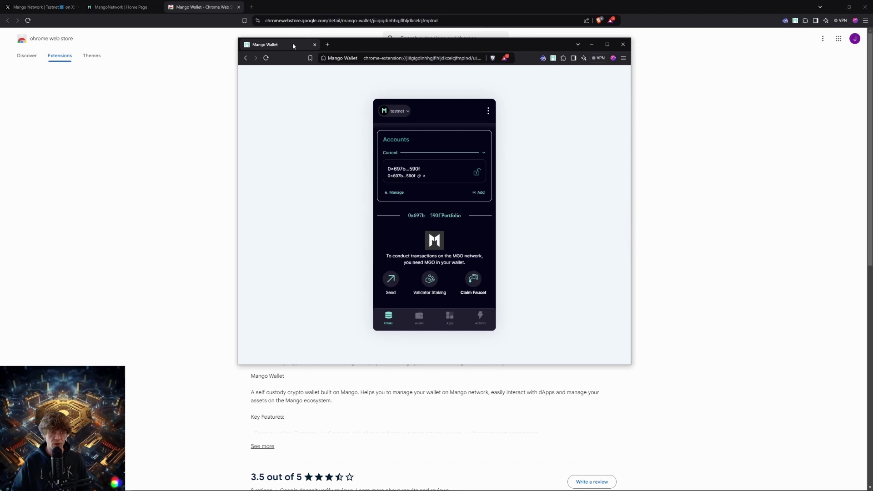
{"action": "left_click_drag", "start_coordinate": [264, 45], "coordinate": [226, 7]}
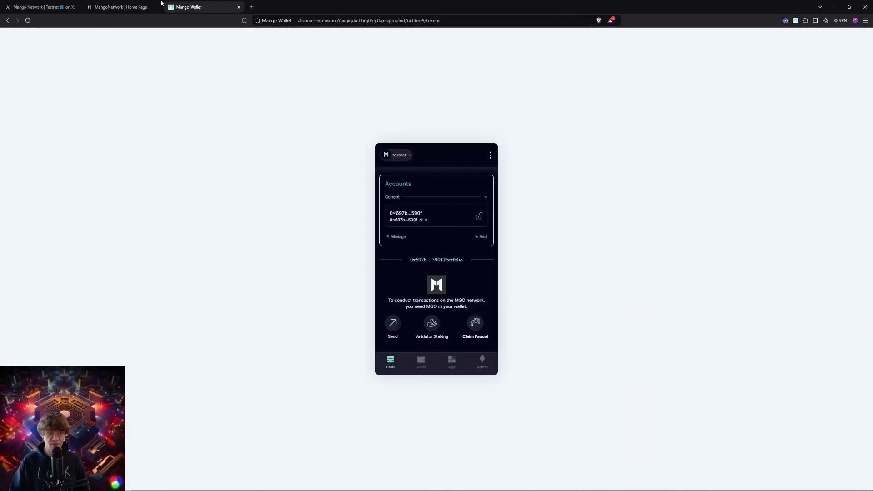
- Reload the task site, connect Mango Wallet, and approve and sign its login request
{"action": "left_click", "coordinate": [122, 7]}
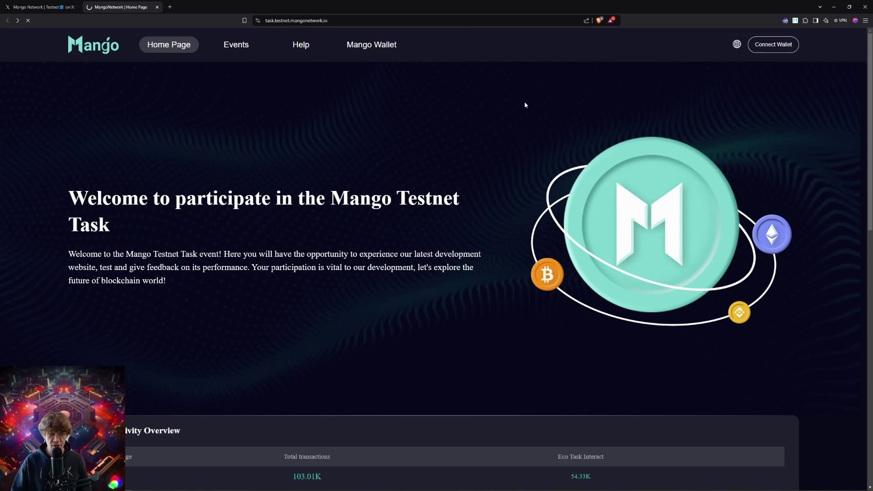
{"action": "key", "text": "F5"}
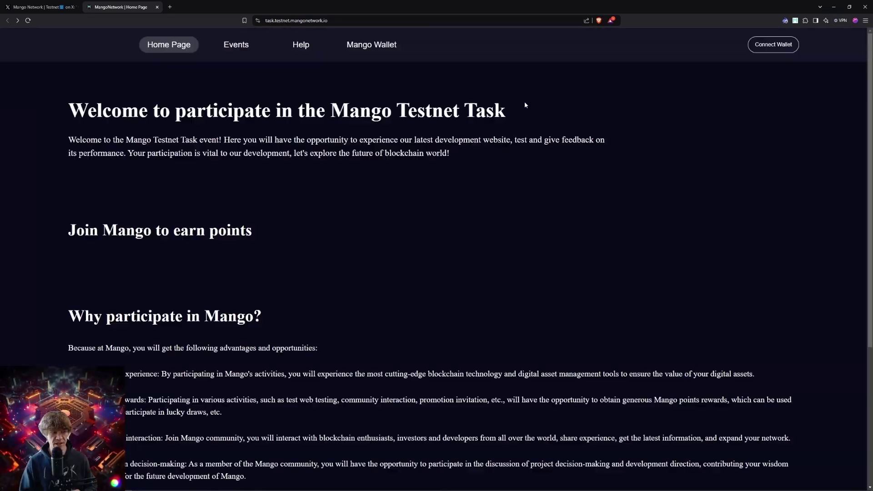
{"action": "left_click", "coordinate": [775, 42]}
{"action": "left_click", "coordinate": [356, 173]}
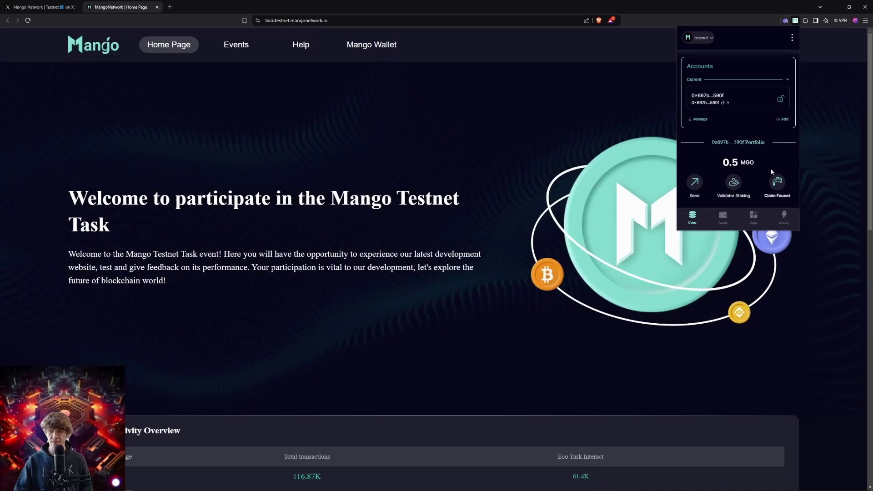
{"action": "left_click", "coordinate": [814, 138]}
{"action": "left_click", "coordinate": [773, 43]}
{"action": "left_click", "coordinate": [356, 173]}
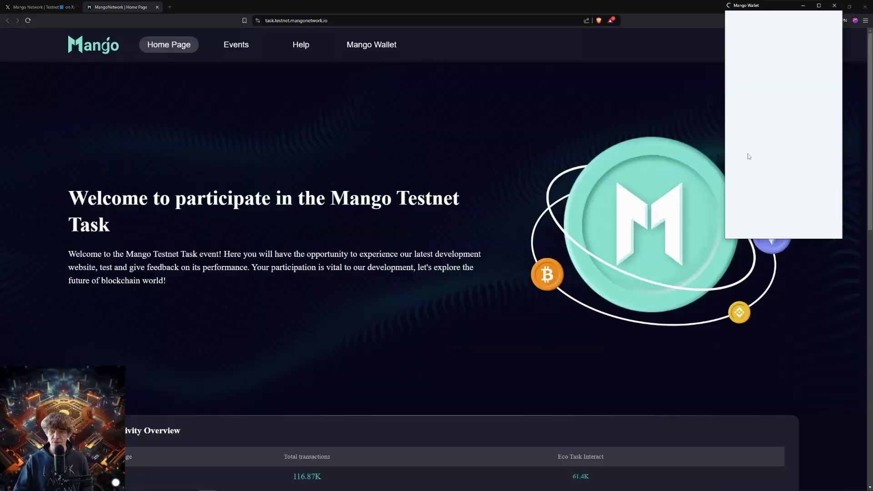
{"action": "left_click", "coordinate": [811, 226]}
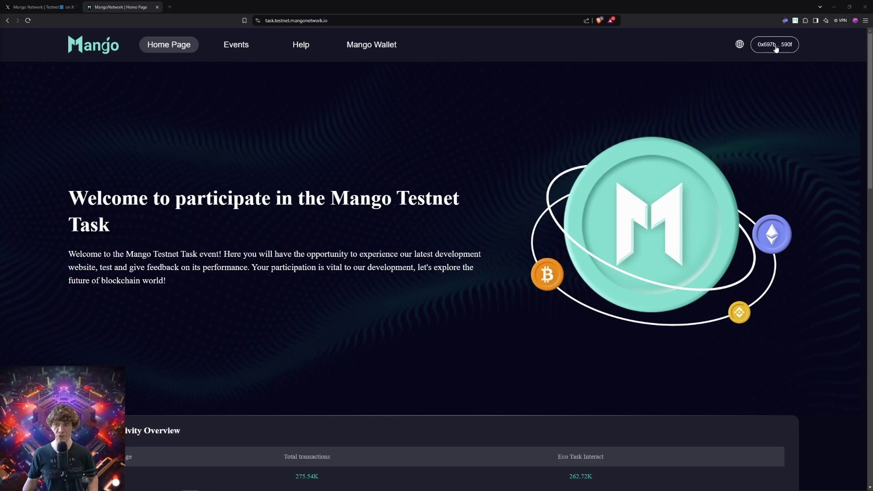
{"action": "scroll", "coordinate": [369, 179], "scroll_direction": "down", "scroll_amount": 6}
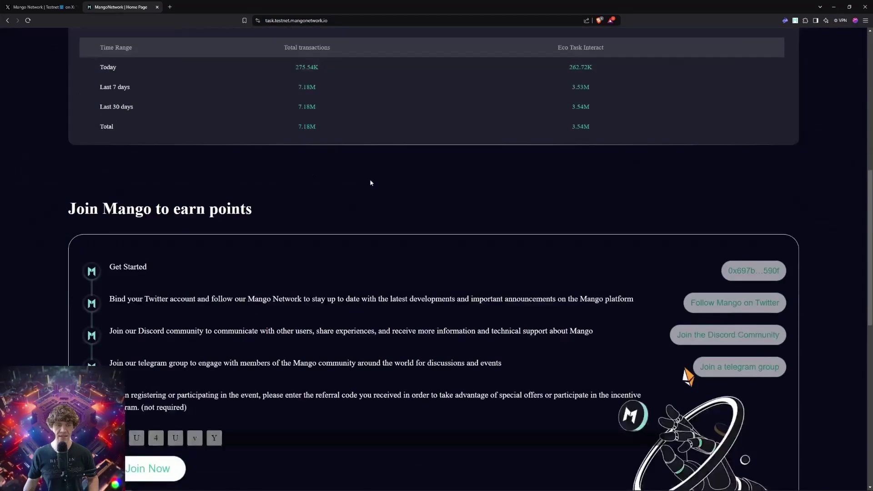
{"action": "scroll", "coordinate": [308, 158], "scroll_direction": "down", "scroll_amount": 2}
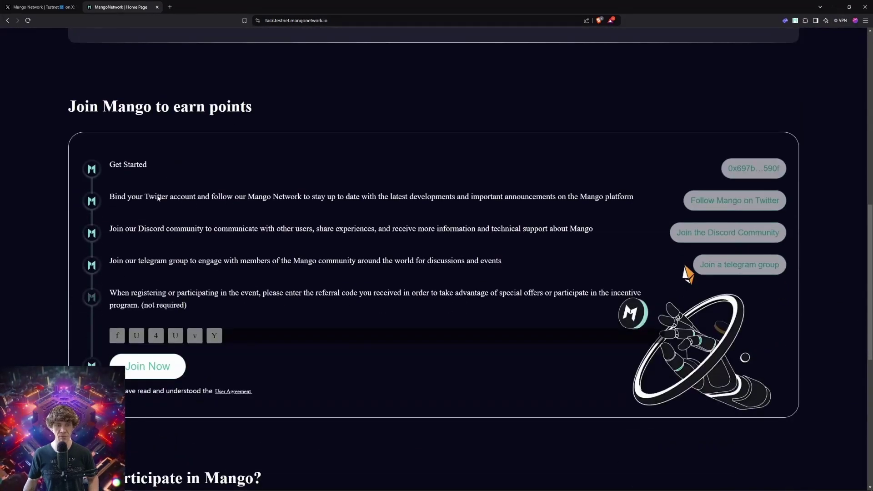
- Zoom the task page to 125%, check the wallet overview, and submit the Join Now registration
{"action": "key", "text": "ctrl+plus"}
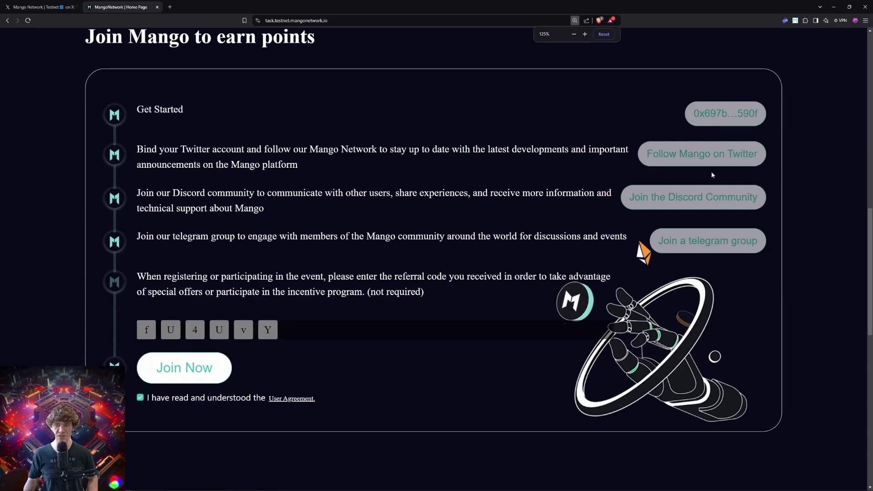
{"action": "left_click", "coordinate": [796, 20]}
{"action": "left_click", "coordinate": [788, 23]}
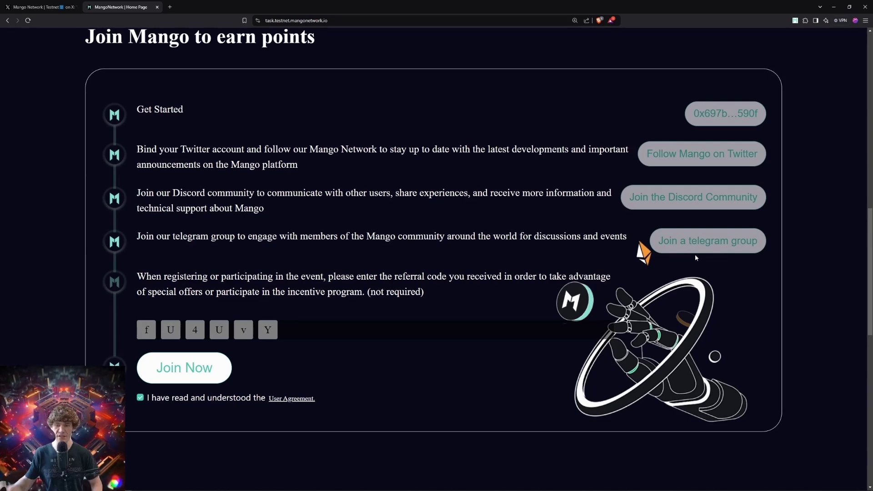
{"action": "scroll", "coordinate": [316, 251], "scroll_direction": "up", "scroll_amount": 5}
{"action": "scroll", "coordinate": [316, 251], "scroll_direction": "down", "scroll_amount": 4}
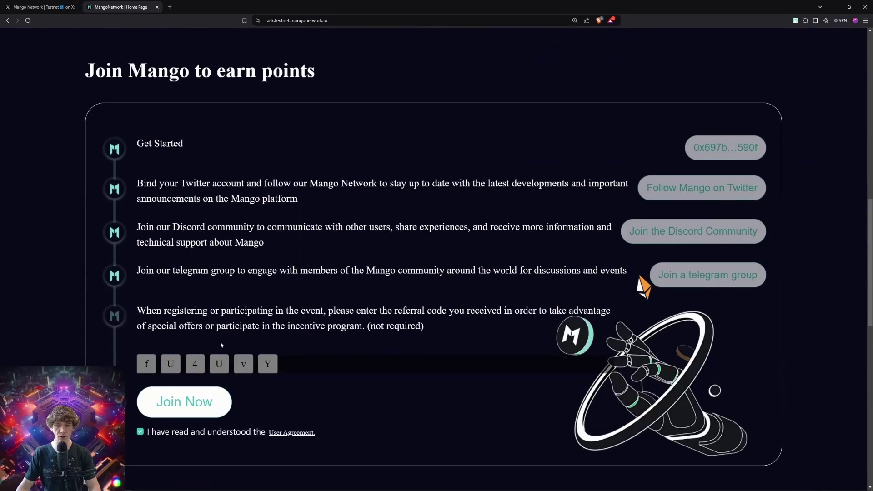
{"action": "left_click", "coordinate": [184, 402]}
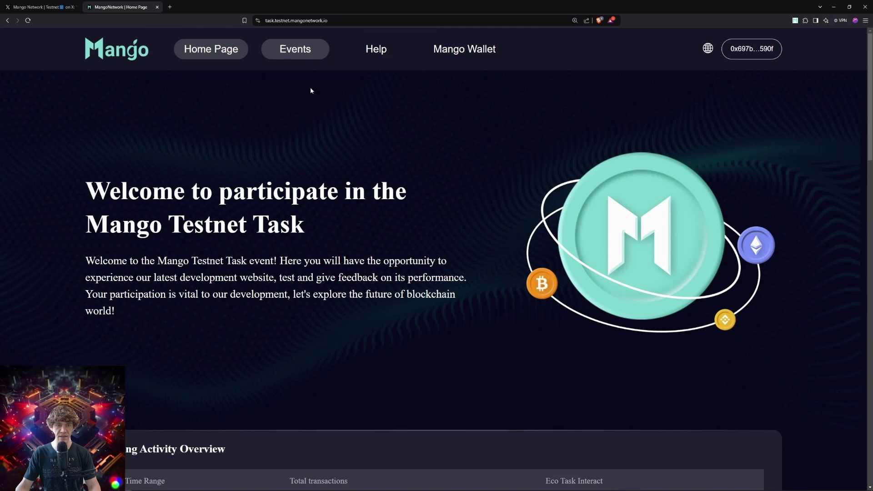
- Go to the Events page showing the 207 total score and the daily Task List cards
{"action": "left_click", "coordinate": [295, 49]}
{"action": "scroll", "coordinate": [452, 344], "scroll_direction": "down", "scroll_amount": 2}
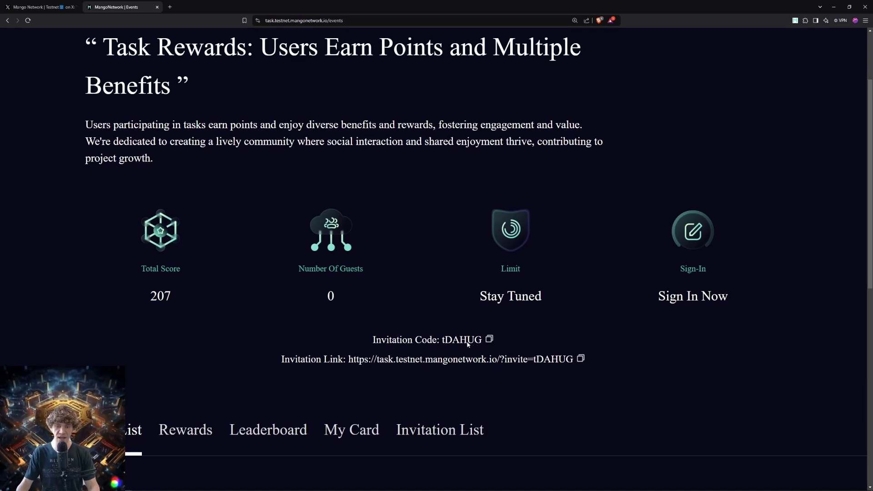
{"action": "scroll", "coordinate": [552, 330], "scroll_direction": "up", "scroll_amount": 2}
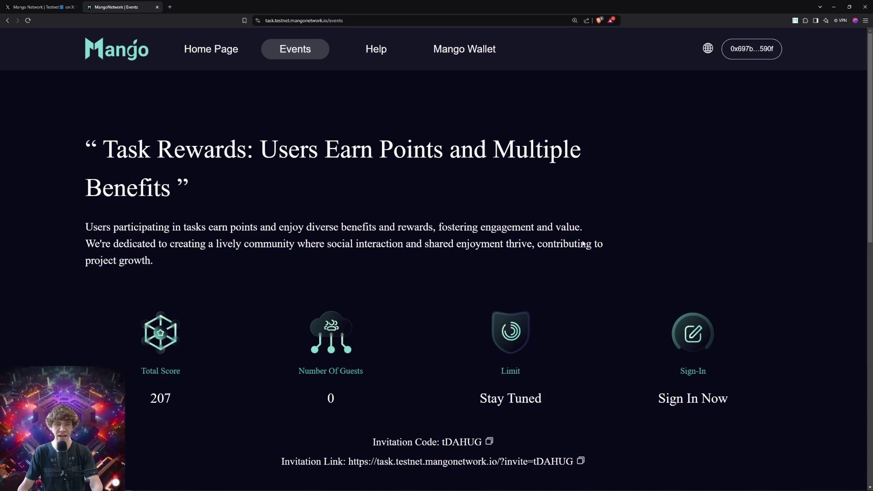
{"action": "scroll", "coordinate": [583, 244], "scroll_direction": "down", "scroll_amount": 6}
{"action": "scroll", "coordinate": [506, 225], "scroll_direction": "down", "scroll_amount": 2}
{"action": "scroll", "coordinate": [478, 260], "scroll_direction": "down", "scroll_amount": 1}
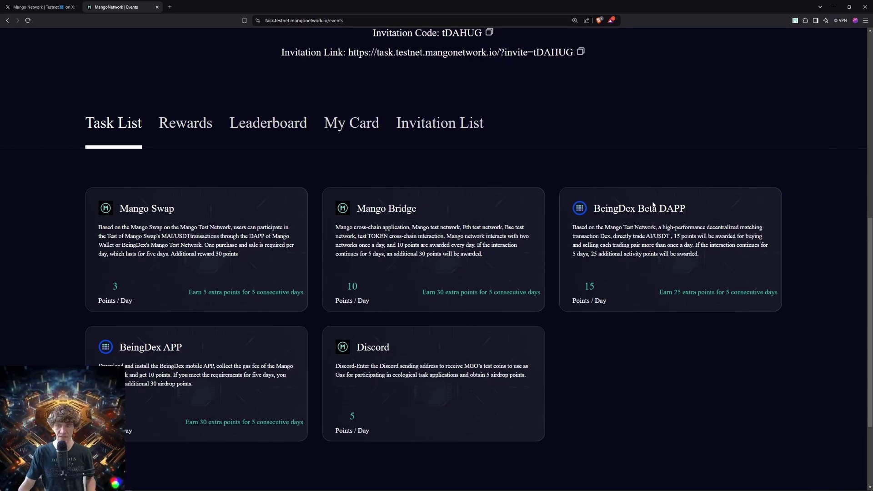
- Copy the Mango Wallet testnet address and switch to Discord's mgo-faucet channel
{"action": "left_click", "coordinate": [796, 21]}
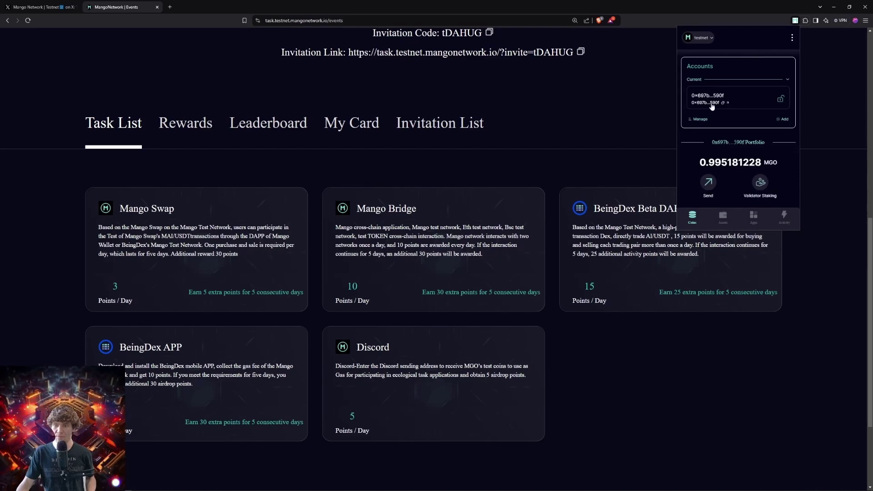
{"action": "left_click", "coordinate": [725, 105]}
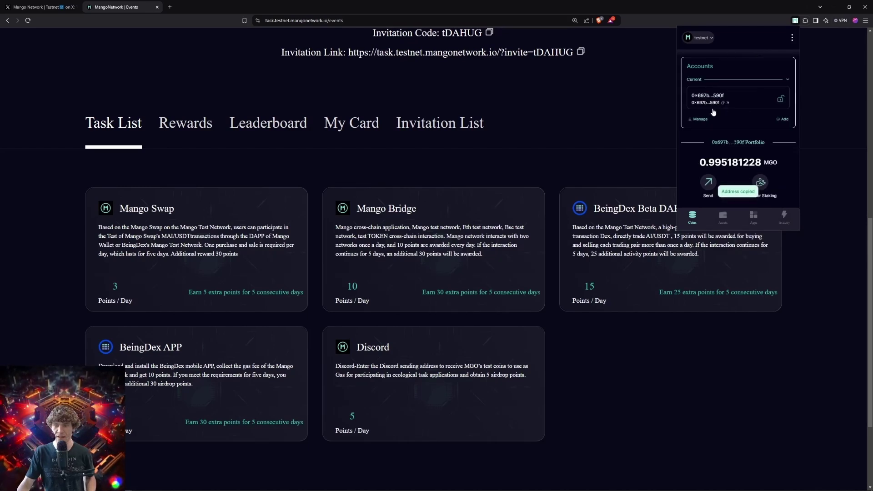
{"action": "key", "text": "Escape"}
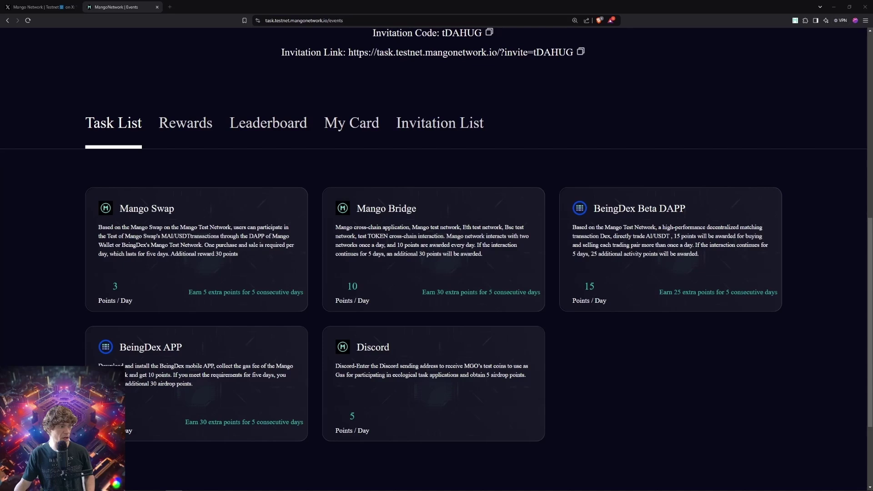
{"action": "key", "text": "alt+Tab"}
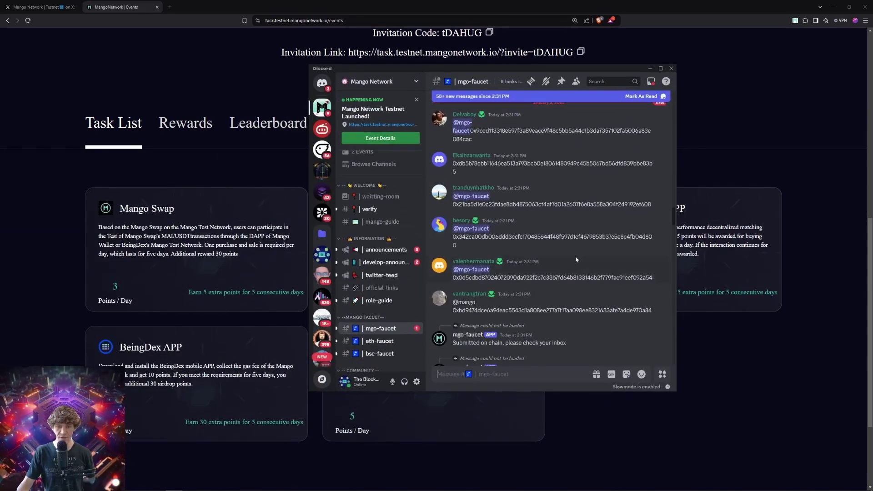
{"action": "left_click", "coordinate": [505, 373]}
{"action": "type", "text": "@m"}
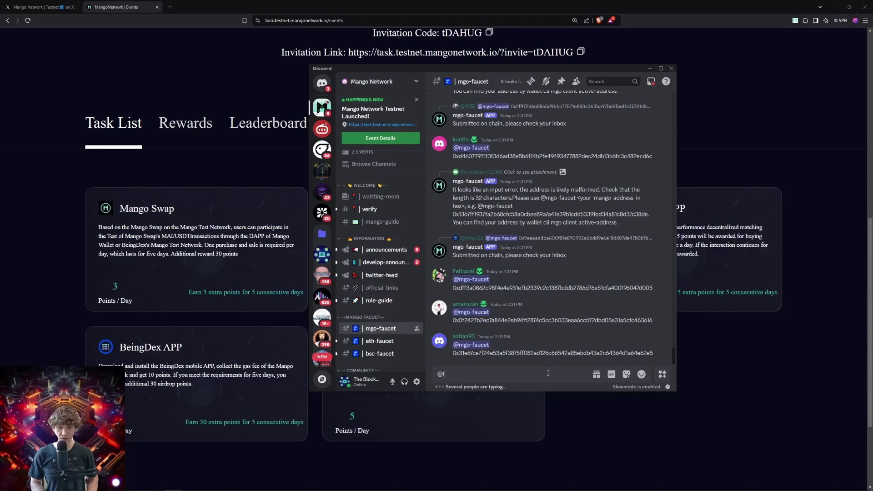
{"action": "left_click", "coordinate": [476, 248]}
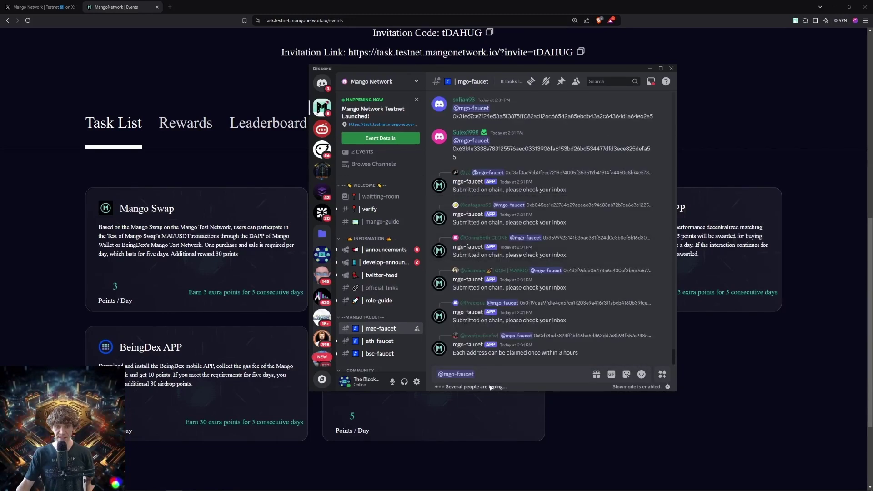
{"action": "key", "text": "ctrl+v"}
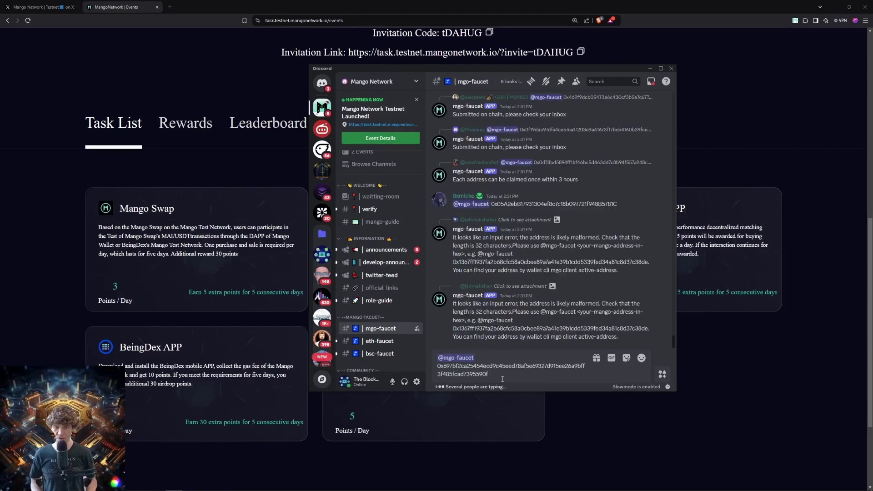
{"action": "key", "text": "Return"}
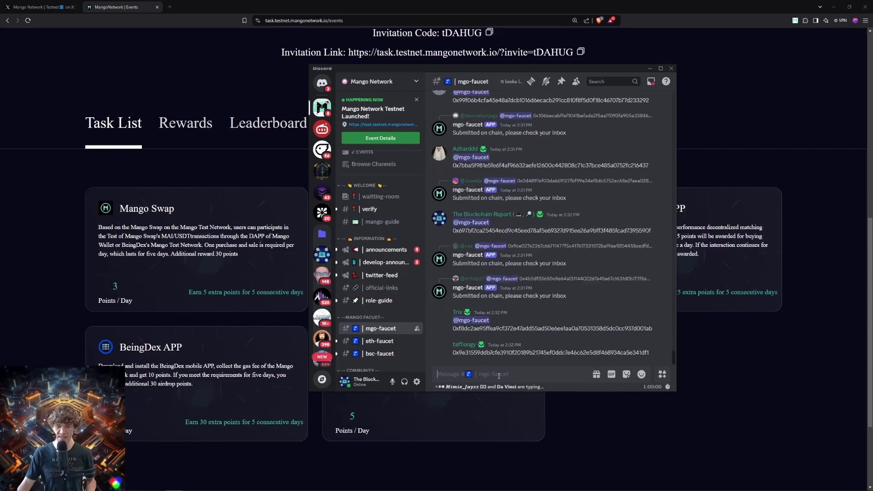
{"action": "mouse_move", "coordinate": [478, 68]}
{"action": "left_mouse_down"}
{"action": "mouse_move", "coordinate": [369, 68]}
{"action": "mouse_move", "coordinate": [0, 147]}
{"action": "left_mouse_up"}
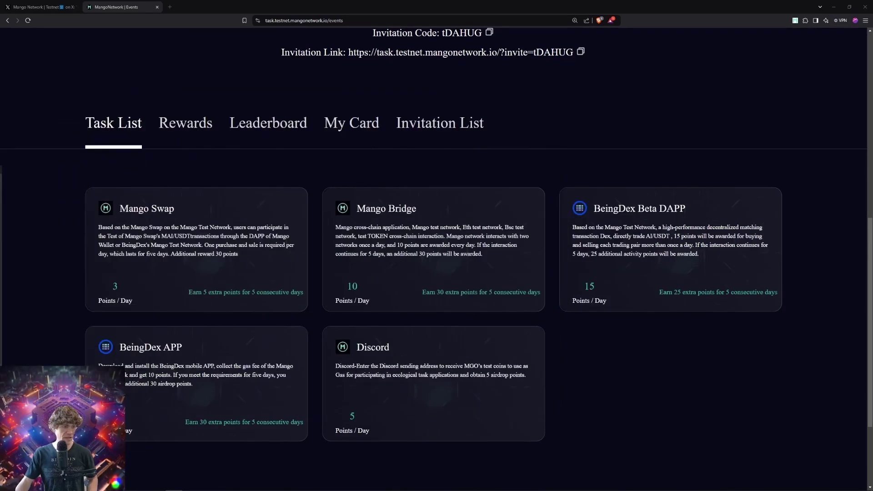
- Check the MGO balance and My Card score, then open the Discord task from Task List
{"action": "left_click", "coordinate": [795, 20]}
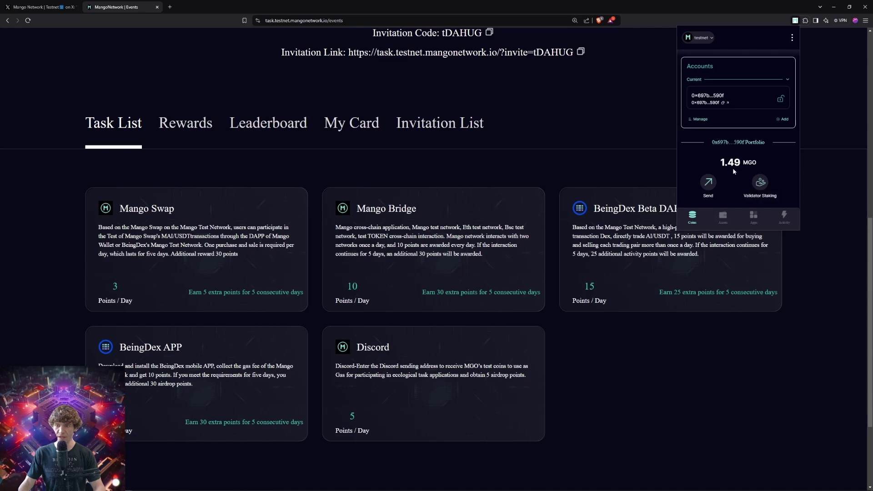
{"action": "left_click", "coordinate": [709, 424]}
{"action": "left_click", "coordinate": [350, 126]}
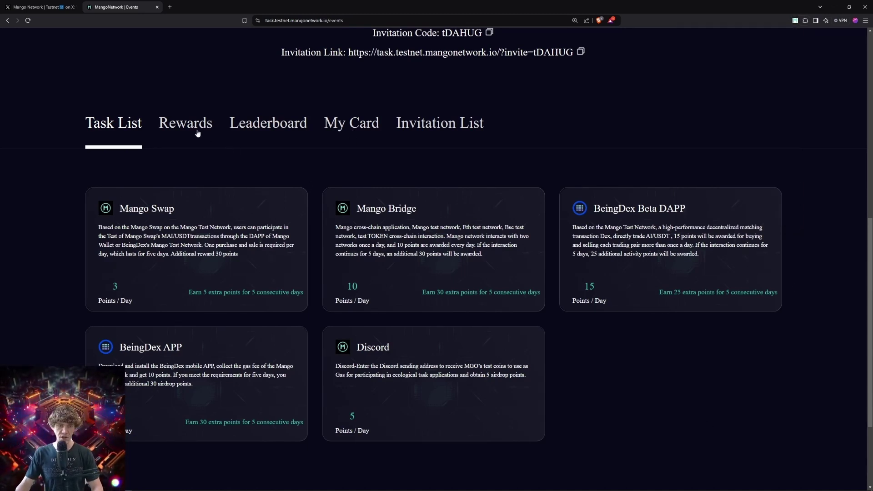
{"action": "scroll", "coordinate": [282, 210], "scroll_direction": "down", "scroll_amount": 5}
{"action": "scroll", "coordinate": [193, 246], "scroll_direction": "down", "scroll_amount": 3}
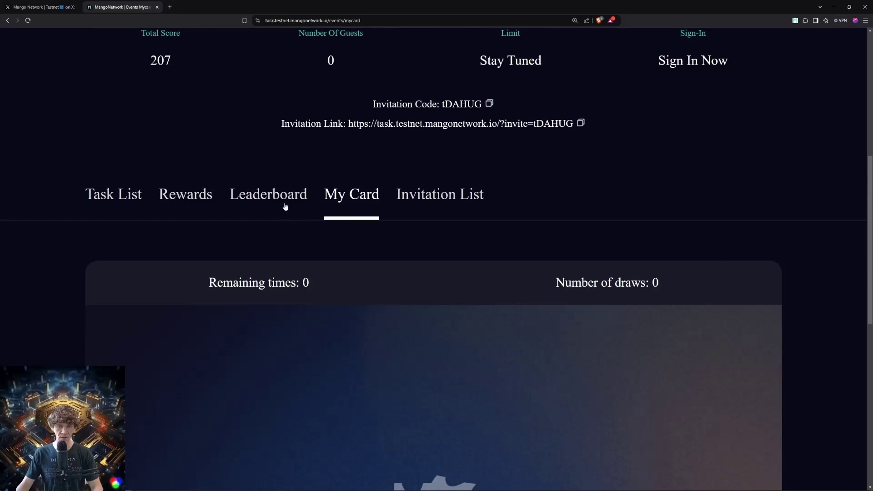
{"action": "left_click", "coordinate": [122, 195]}
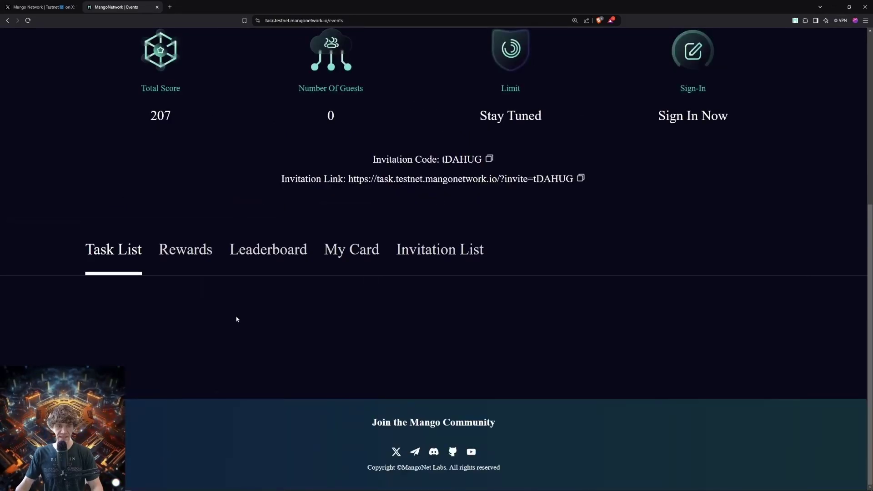
{"action": "scroll", "coordinate": [239, 315], "scroll_direction": "down", "scroll_amount": 5}
{"action": "left_click", "coordinate": [441, 273]}
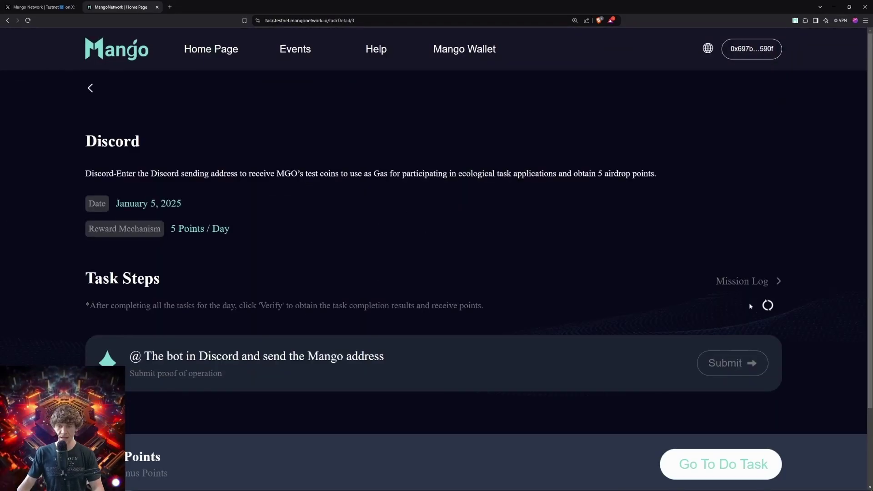
- Submit the Discord bot step's proof and go back to Events, where the score is 212
{"action": "left_click", "coordinate": [753, 281]}
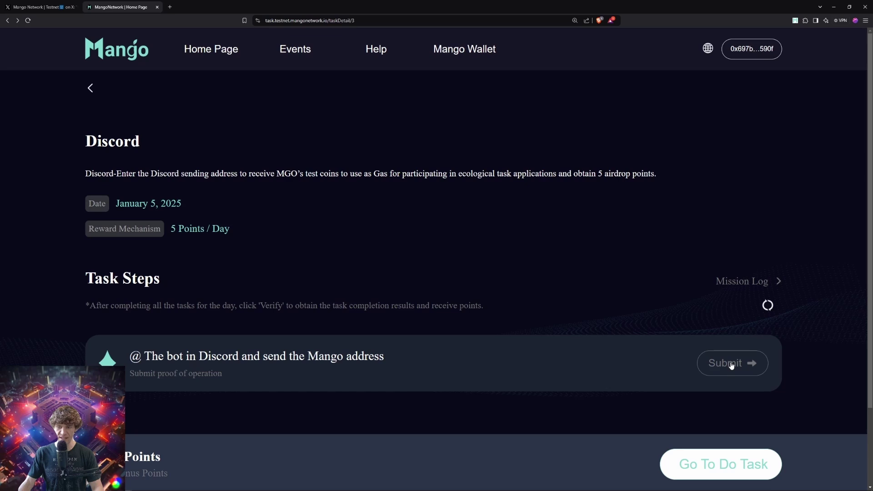
{"action": "left_click", "coordinate": [733, 364]}
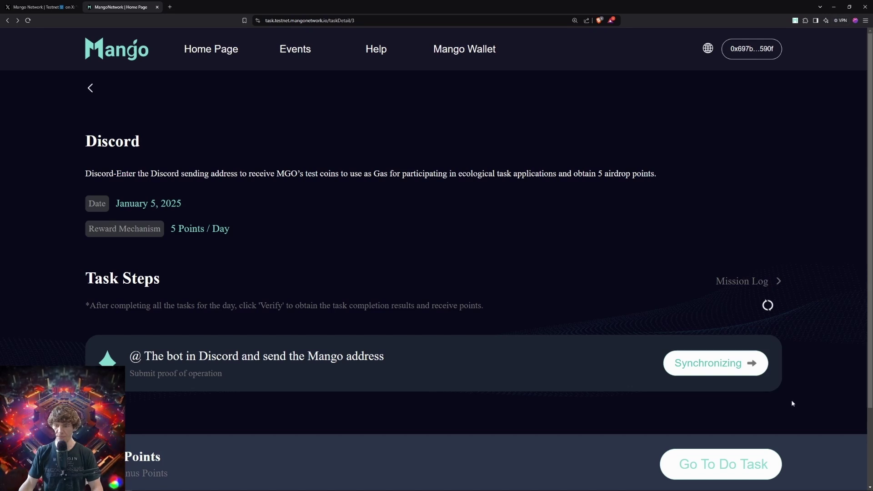
{"action": "left_click", "coordinate": [91, 87]}
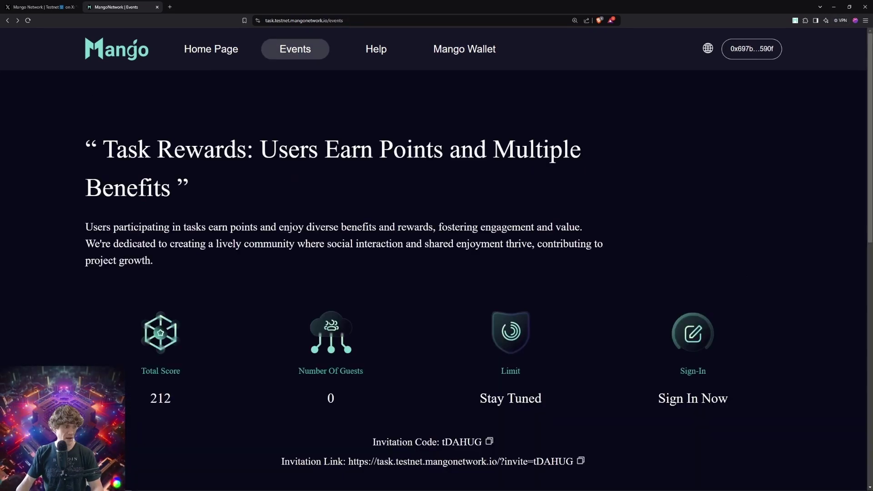
{"action": "scroll", "coordinate": [457, 289], "scroll_direction": "down", "scroll_amount": 5}
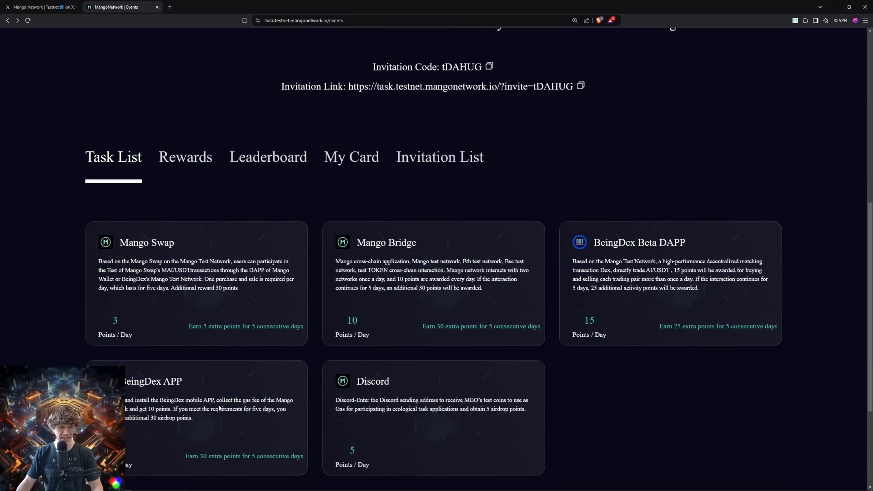
- Open the Mango Bridge task card from the Task List
{"action": "left_click", "coordinate": [445, 270]}
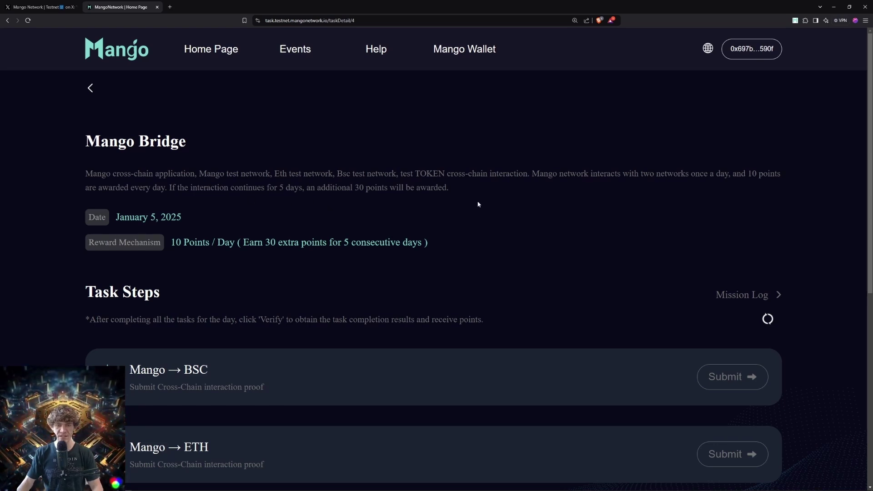
{"action": "scroll", "coordinate": [542, 205], "scroll_direction": "down", "scroll_amount": 5}
{"action": "scroll", "coordinate": [529, 182], "scroll_direction": "down", "scroll_amount": 2}
{"action": "scroll", "coordinate": [589, 219], "scroll_direction": "up", "scroll_amount": 3}
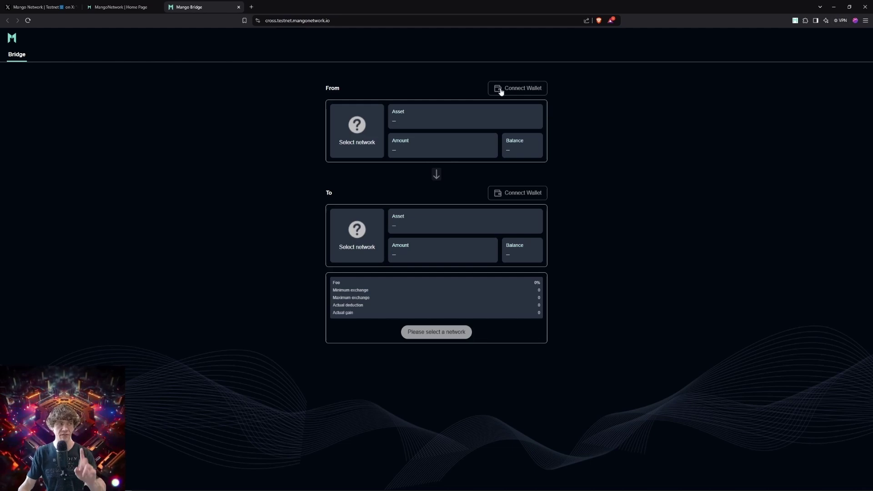
- Try MangoTest as the source network with Mango Wallet, then disconnect that wallet
{"action": "left_click", "coordinate": [357, 130]}
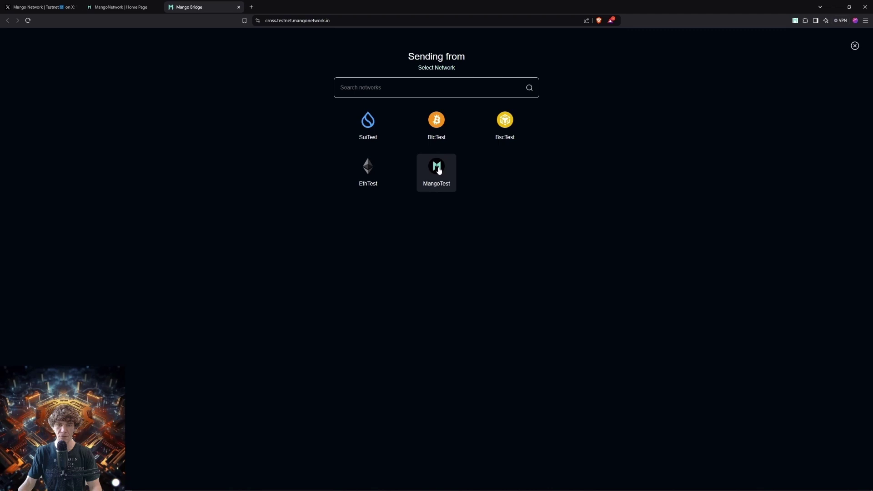
{"action": "left_click", "coordinate": [436, 171]}
{"action": "left_click", "coordinate": [517, 87]}
{"action": "left_click", "coordinate": [810, 226]}
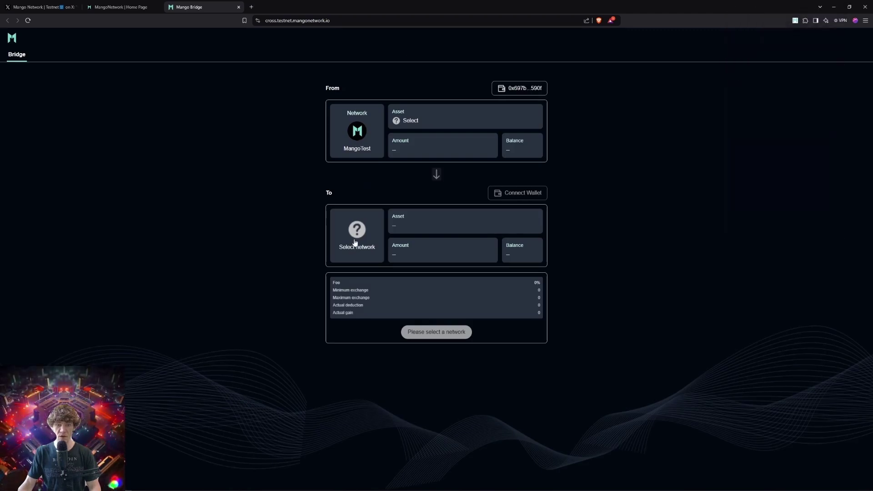
{"action": "left_click", "coordinate": [119, 7]}
{"action": "scroll", "coordinate": [320, 134], "scroll_direction": "up", "scroll_amount": 3}
{"action": "left_click", "coordinate": [189, 7]}
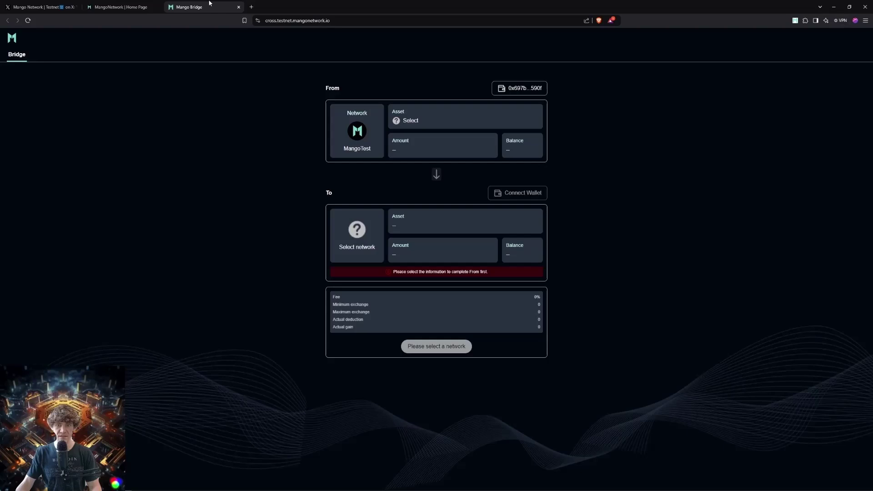
{"action": "left_click", "coordinate": [518, 89]}
{"action": "left_click", "coordinate": [522, 147]}
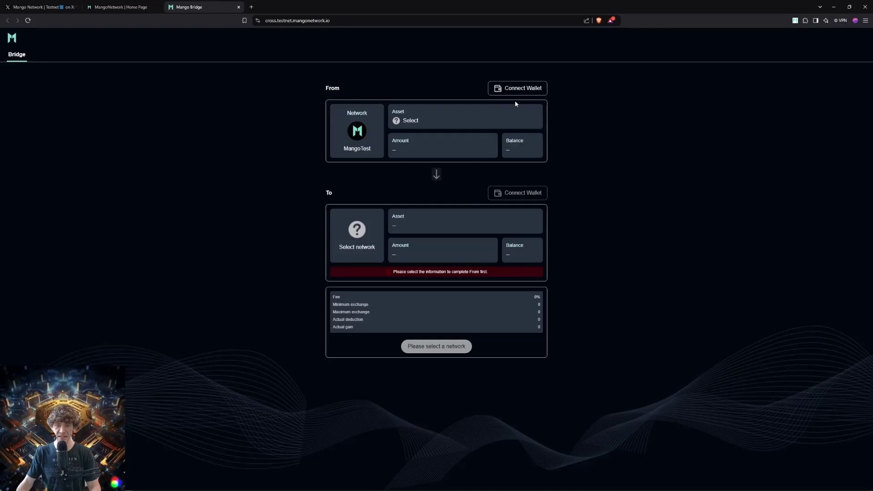
- Set EthTest as the source network, connect Rabby, and choose ETH to send
{"action": "left_click", "coordinate": [358, 124]}
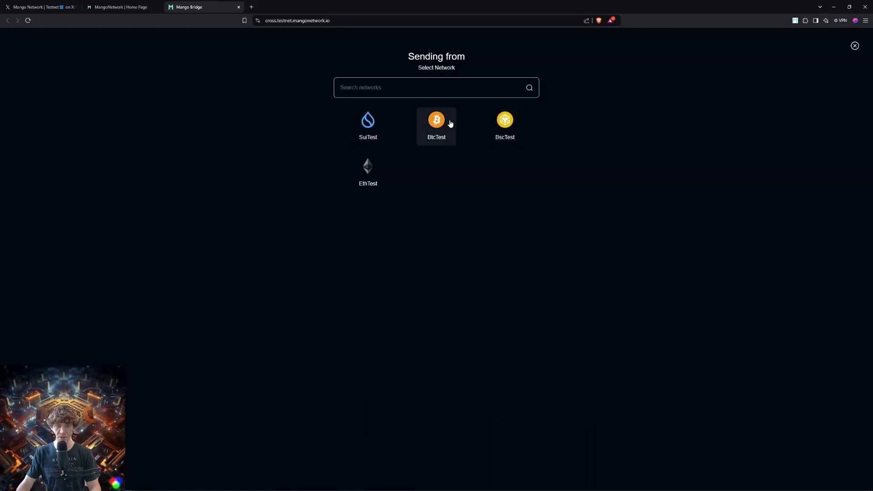
{"action": "left_click", "coordinate": [368, 171]}
{"action": "left_click", "coordinate": [523, 88]}
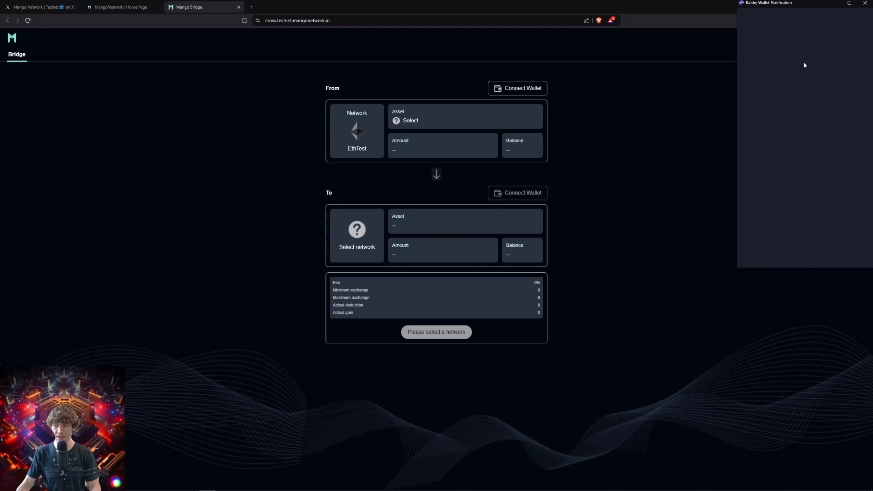
{"action": "left_click", "coordinate": [861, 232]}
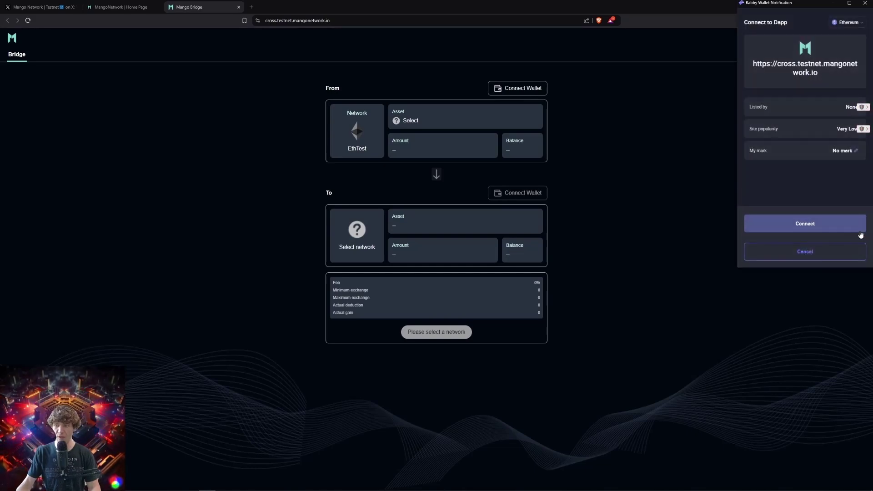
{"action": "left_click", "coordinate": [805, 213]}
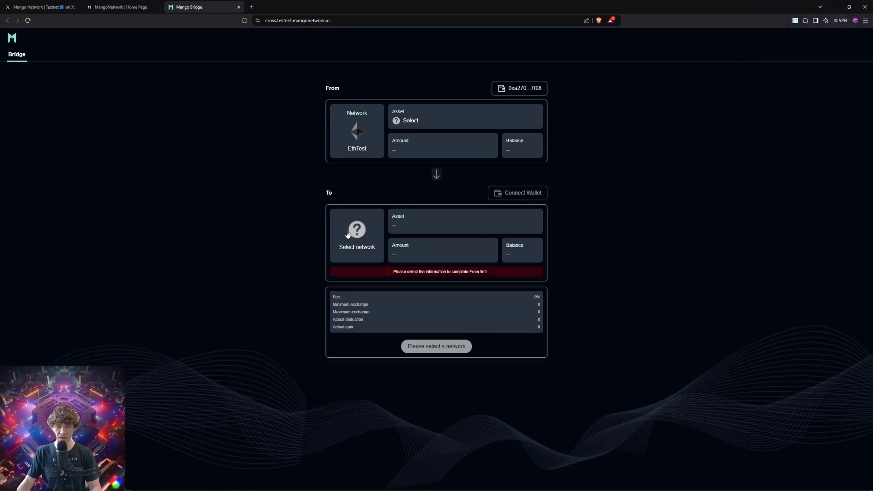
{"action": "left_click", "coordinate": [430, 120]}
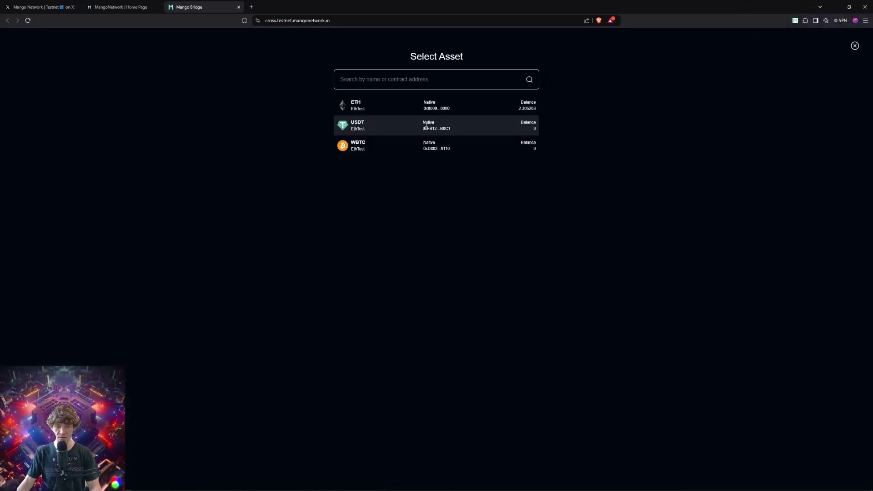
{"action": "left_click", "coordinate": [396, 105]}
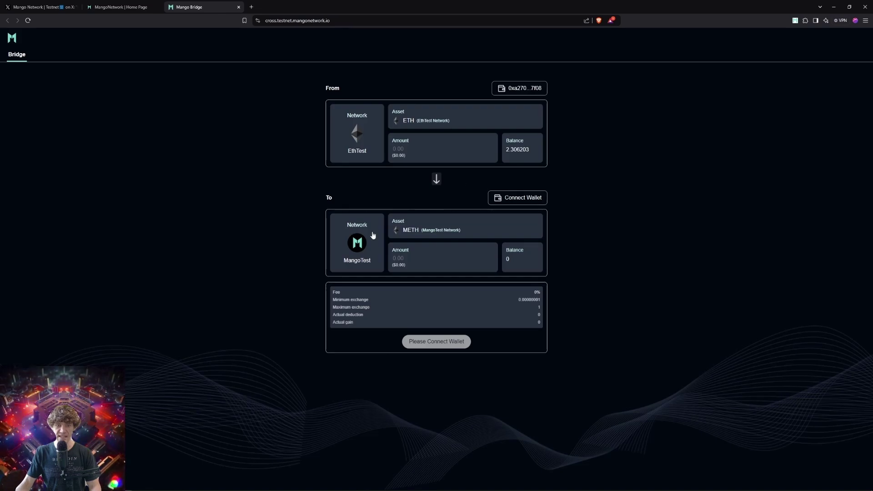
- Connect Mango Wallet for MangoTest, keeping the receiving network and METH asset unchanged
{"action": "left_click", "coordinate": [518, 202]}
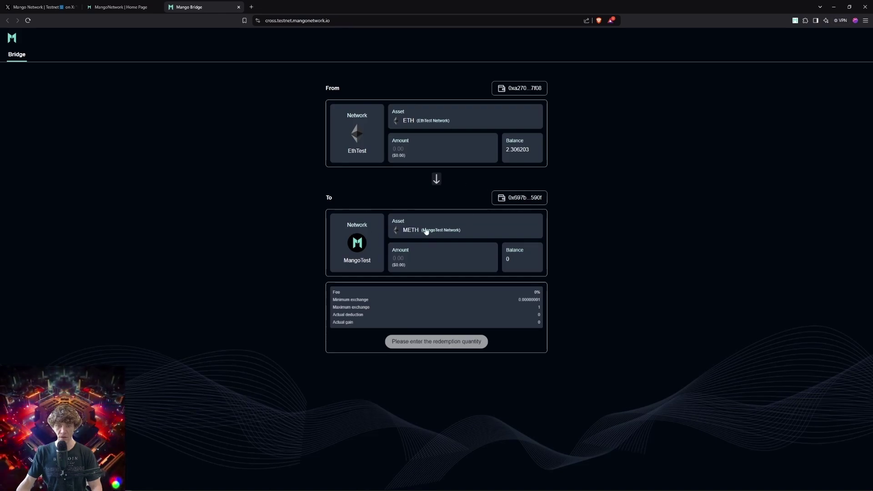
{"action": "left_click", "coordinate": [354, 251]}
{"action": "left_click", "coordinate": [855, 46]}
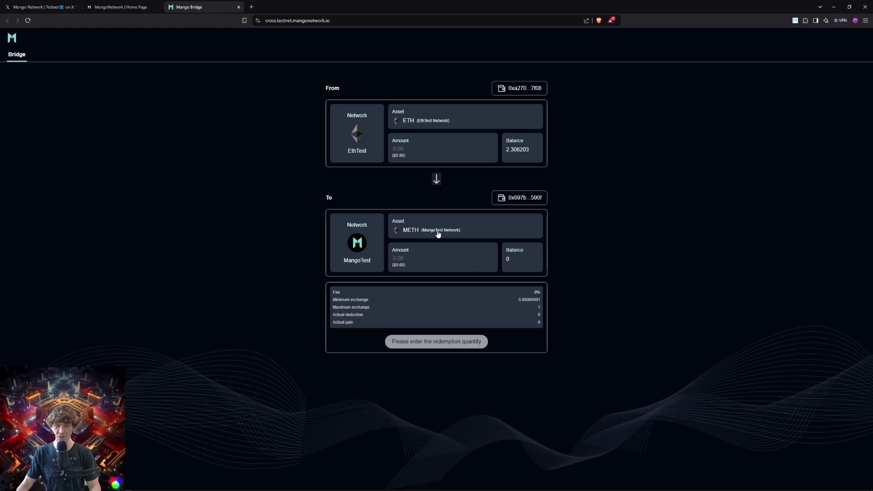
{"action": "left_click", "coordinate": [411, 234]}
{"action": "left_click", "coordinate": [486, 112]}
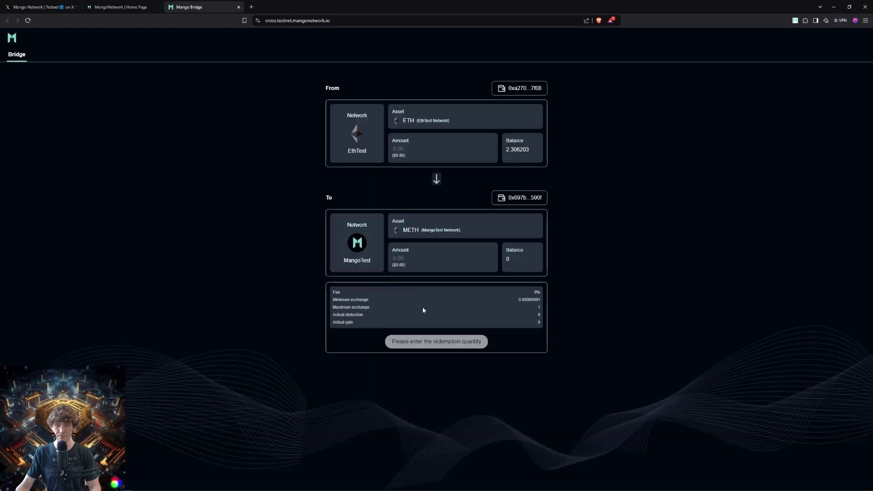
{"action": "left_click", "coordinate": [432, 150]}
{"action": "type", "text": "0"}
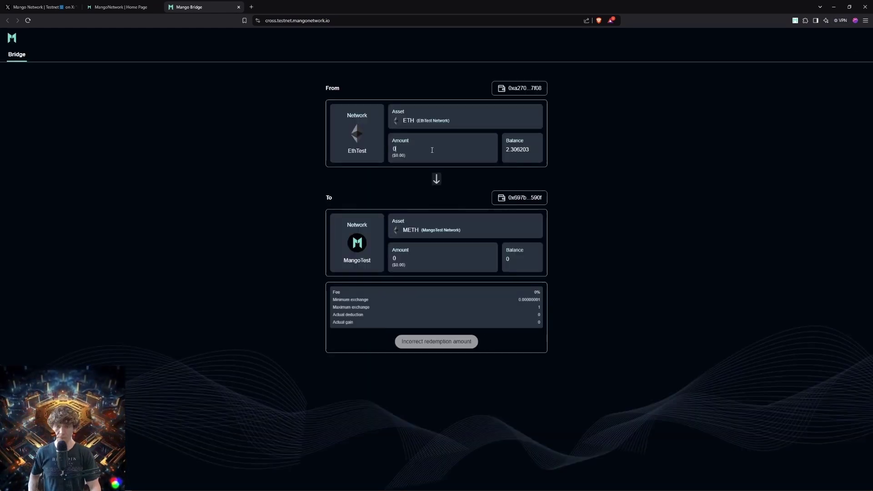
{"action": "type", "text": ".2"}
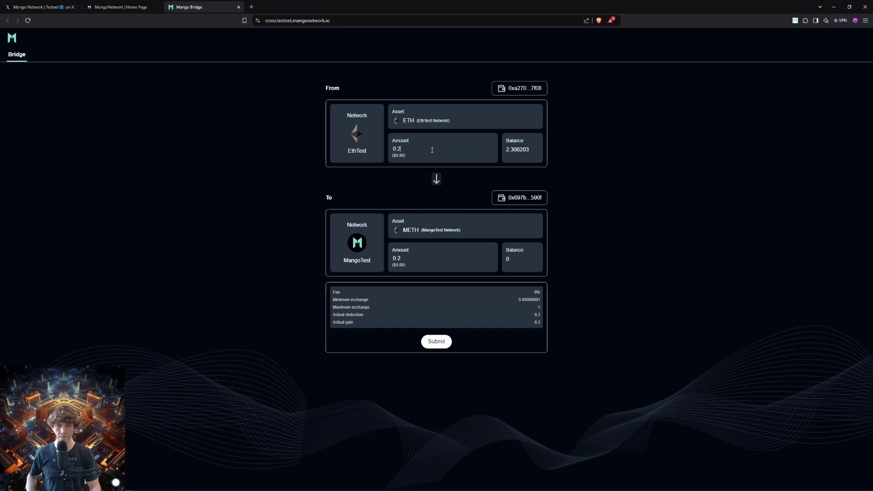
{"action": "type", "text": "5"}
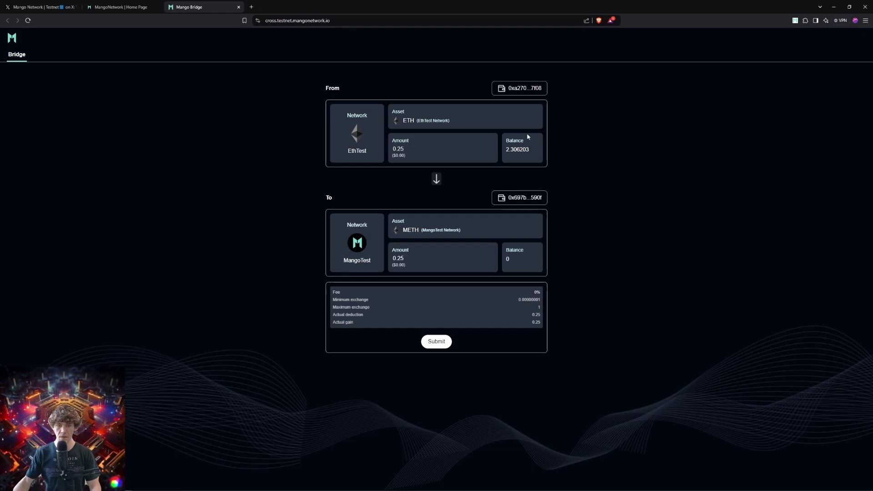
- Submit the 0.25 ETH bridge transfer and sign it in the wallet
{"action": "left_click", "coordinate": [436, 341]}
{"action": "left_click", "coordinate": [805, 21]}
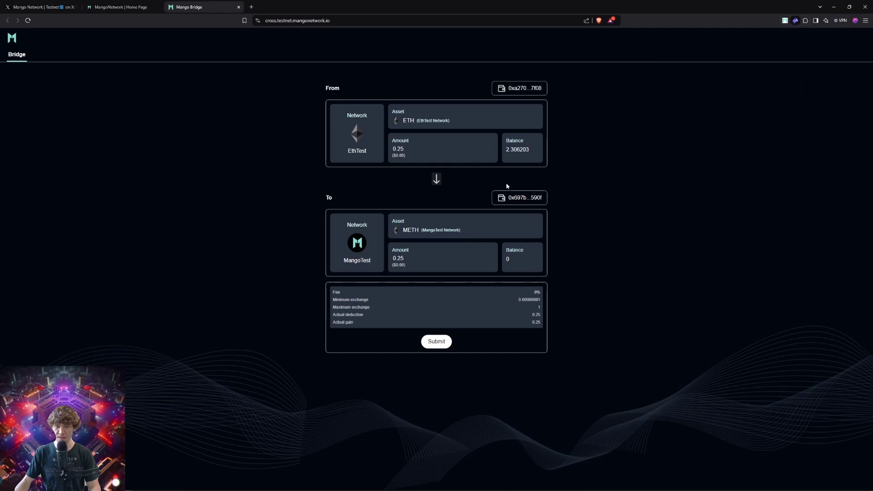
{"action": "left_click", "coordinate": [437, 341]}
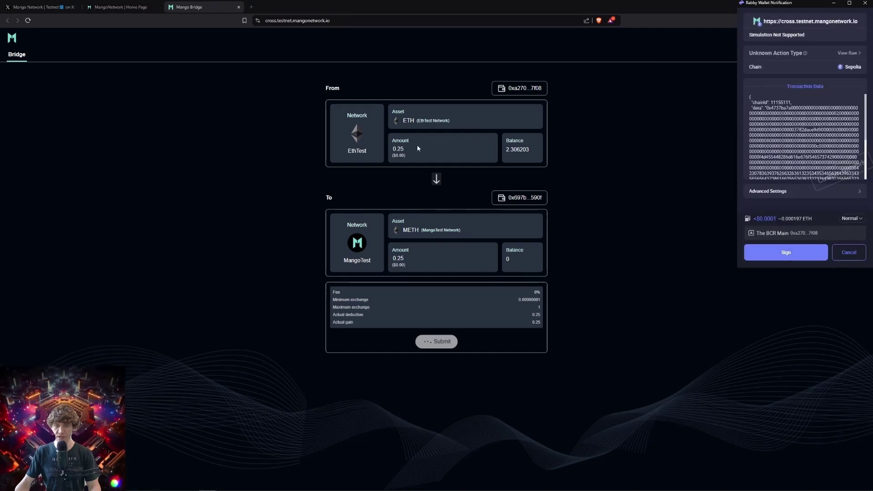
{"action": "left_click", "coordinate": [786, 253]}
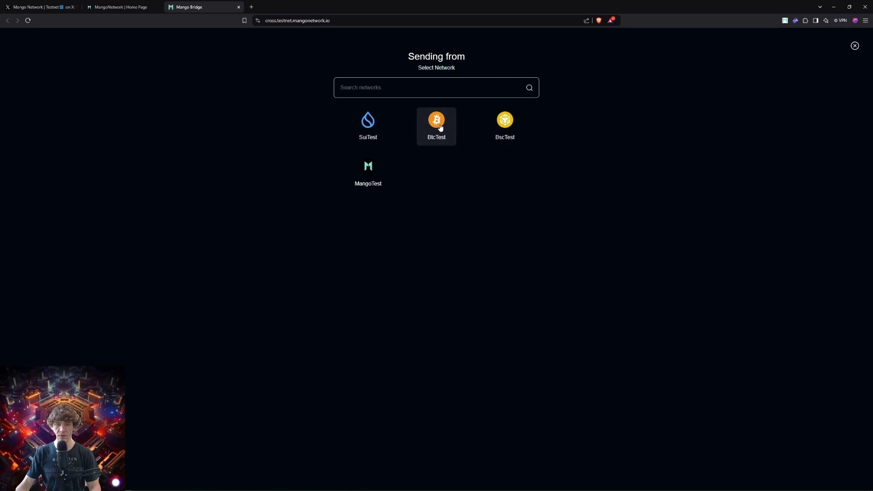
- Send 0.25 BNB from BscTest as MBNB, sign in Rabby, and reopen the network list
{"action": "left_click", "coordinate": [505, 125]}
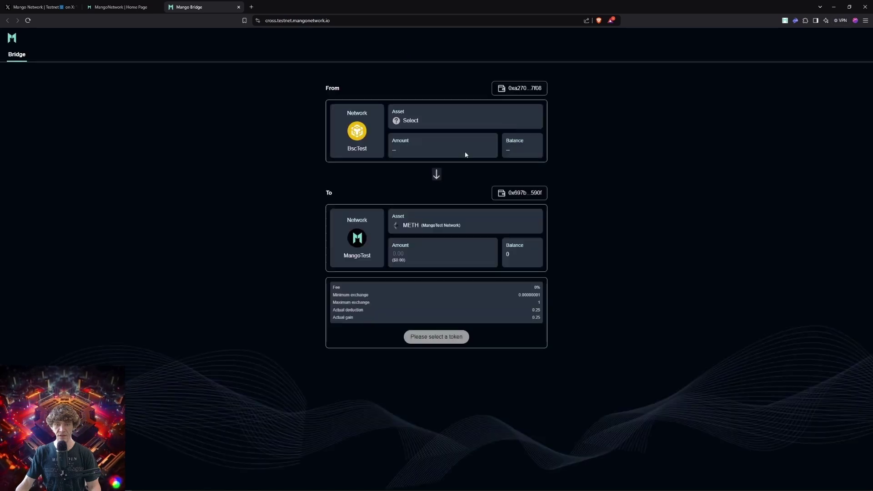
{"action": "left_click", "coordinate": [452, 116]}
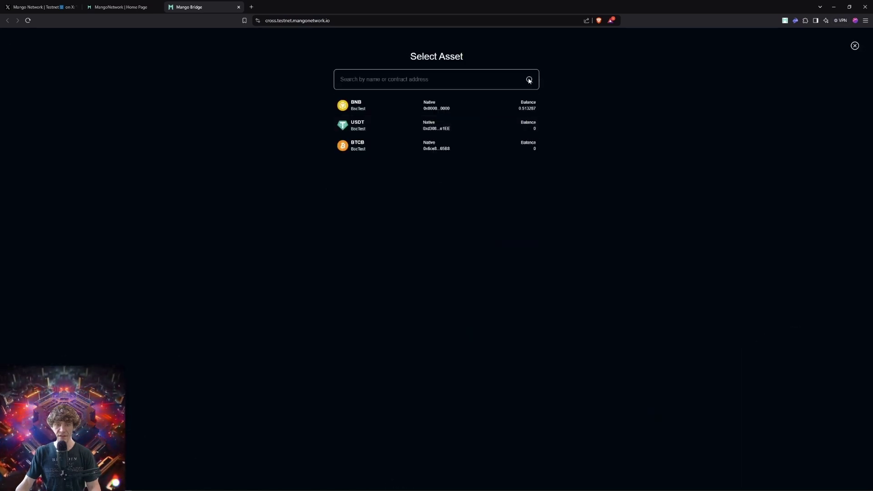
{"action": "left_click", "coordinate": [467, 107]}
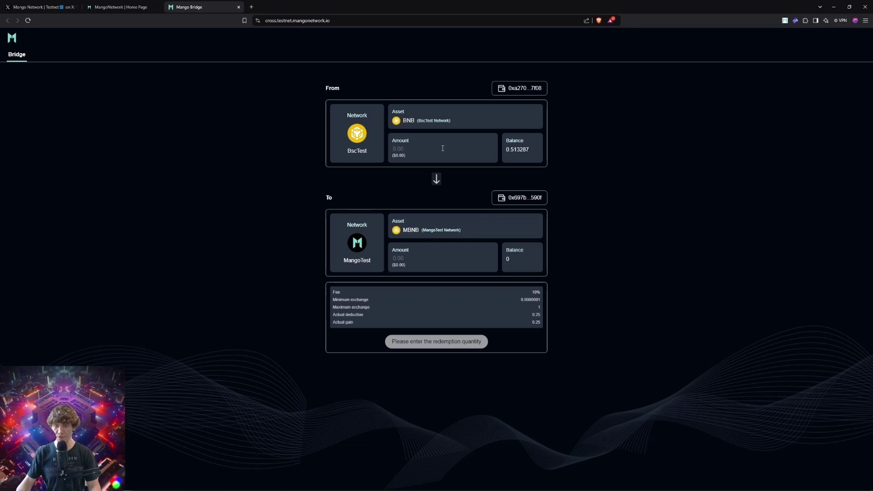
{"action": "type", "text": "0.25"}
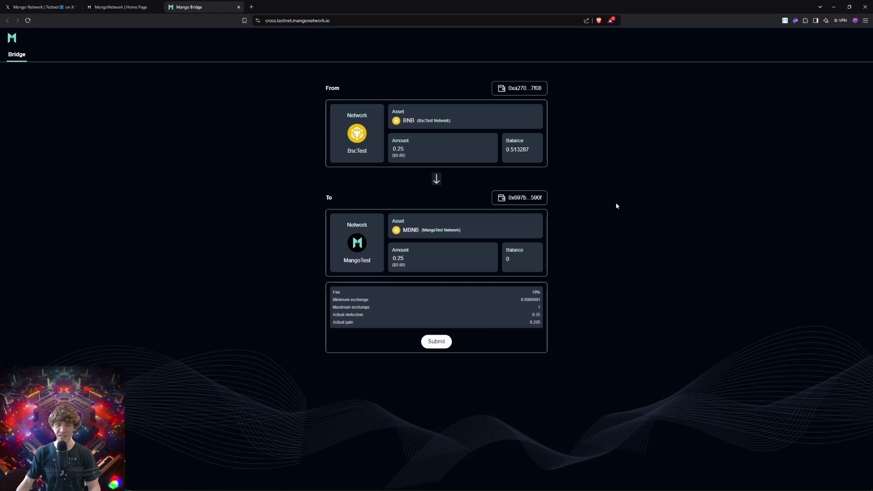
{"action": "left_click", "coordinate": [436, 342]}
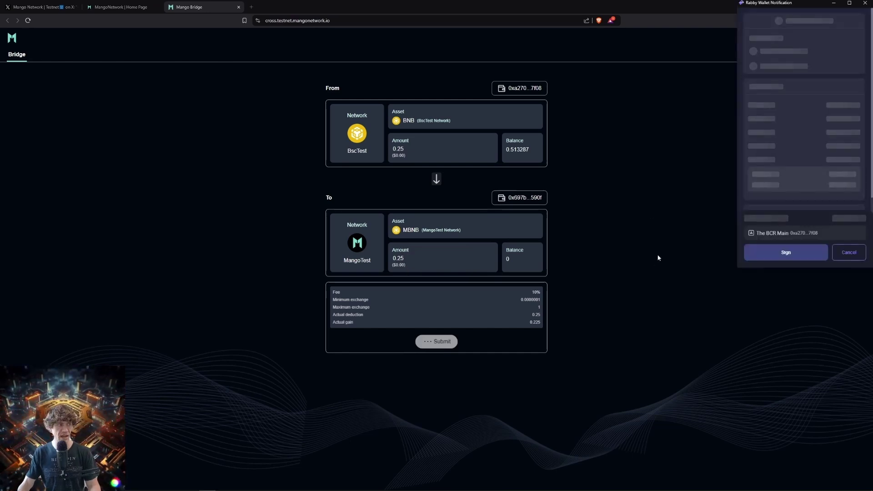
{"action": "left_click", "coordinate": [786, 252]}
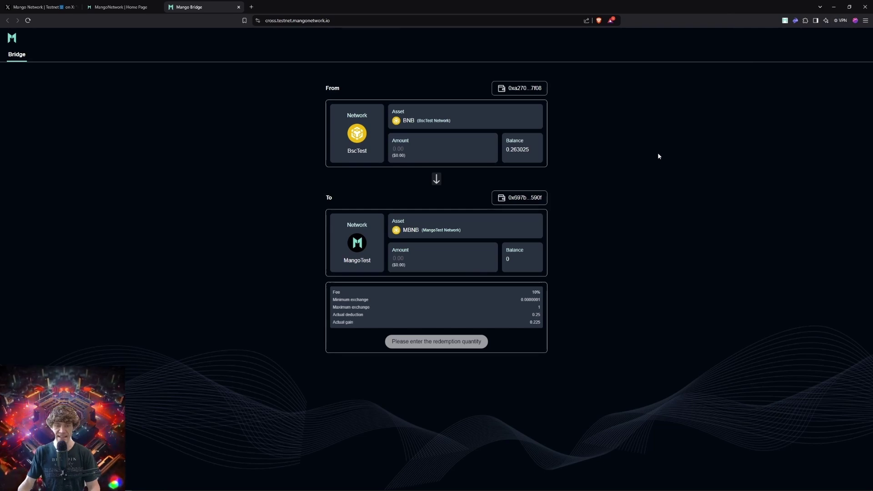
{"action": "left_click", "coordinate": [357, 133]}
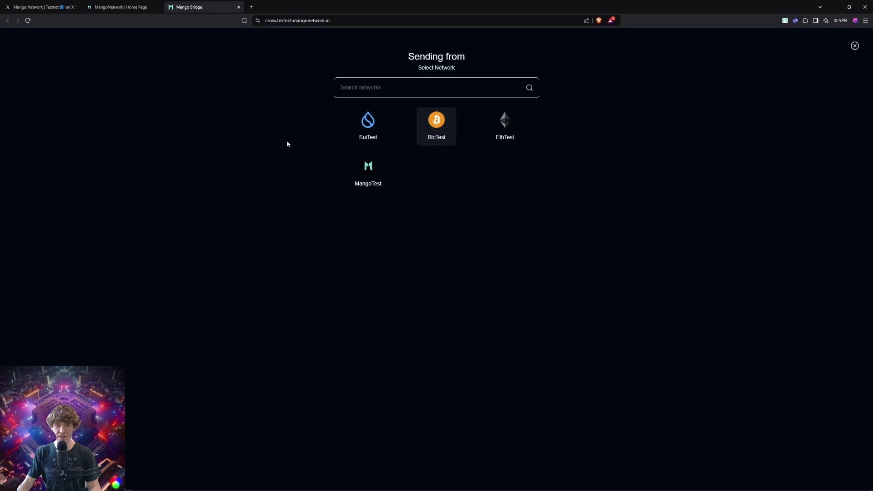
- Select BtcTest, then find and enable the UniSat extension in Manage extensions
{"action": "left_click", "coordinate": [437, 126]}
{"action": "left_click", "coordinate": [517, 88]}
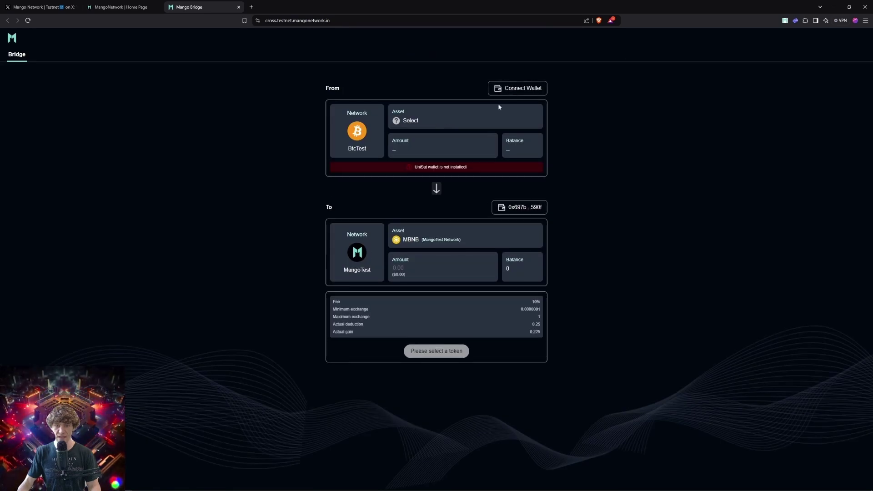
{"action": "left_click", "coordinate": [806, 20]}
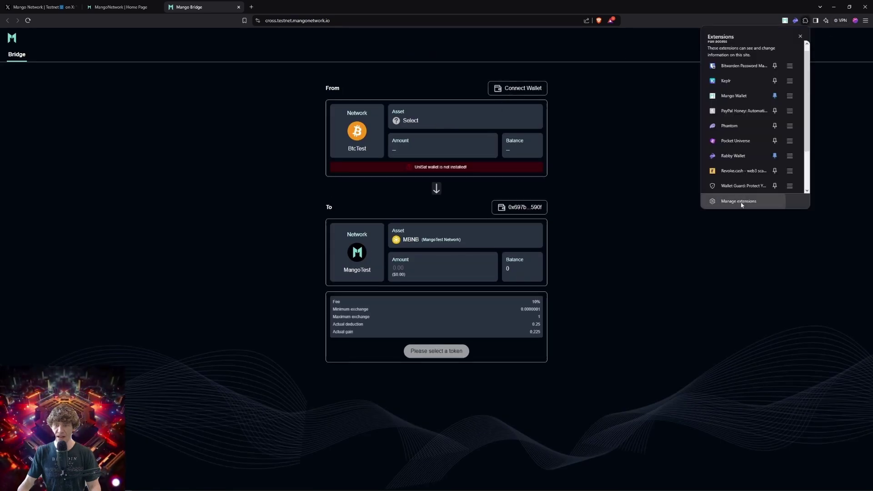
{"action": "left_click", "coordinate": [740, 201]}
{"action": "scroll", "coordinate": [436, 273], "scroll_direction": "down", "scroll_amount": 15}
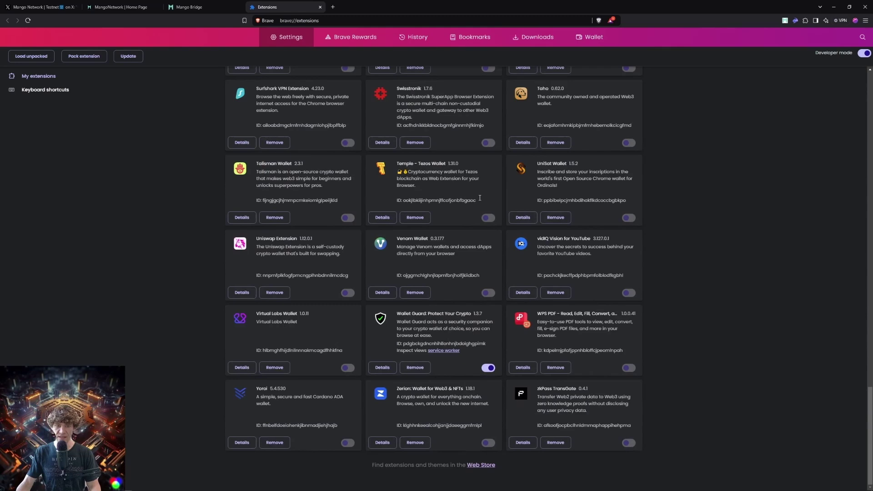
{"action": "left_click", "coordinate": [629, 218]}
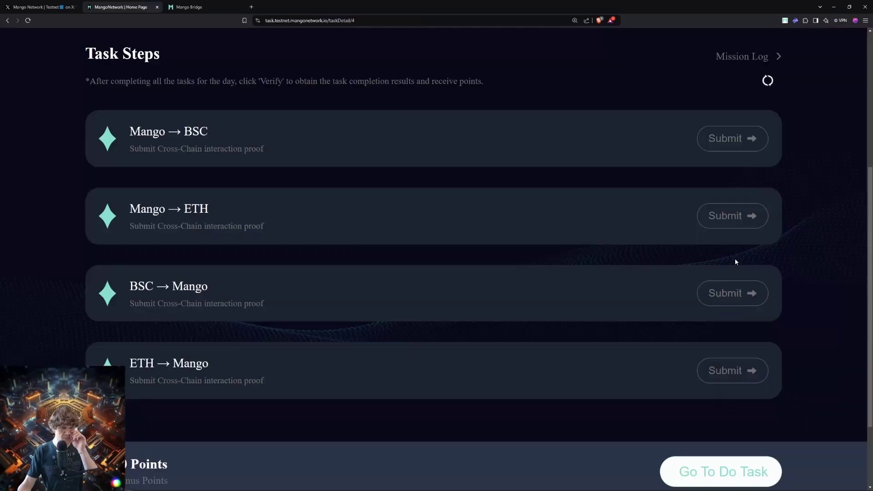
- Submit the ETH → Mango cross-chain proof and switch back to the Mango Bridge tab
{"action": "left_click", "coordinate": [732, 370]}
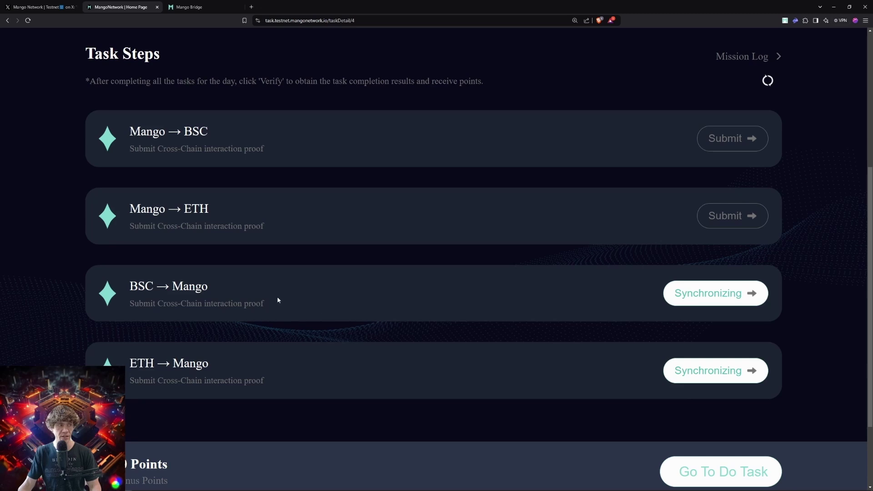
{"action": "scroll", "coordinate": [686, 321], "scroll_direction": "up", "scroll_amount": 1}
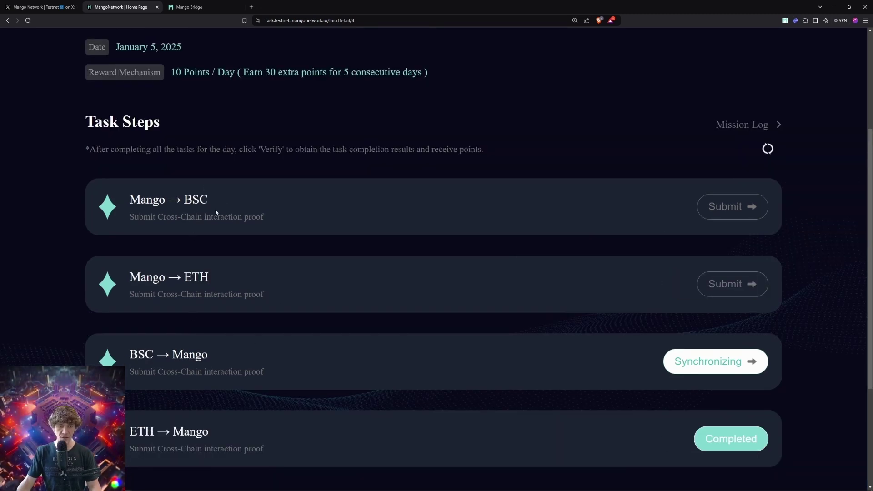
{"action": "left_click", "coordinate": [189, 7]}
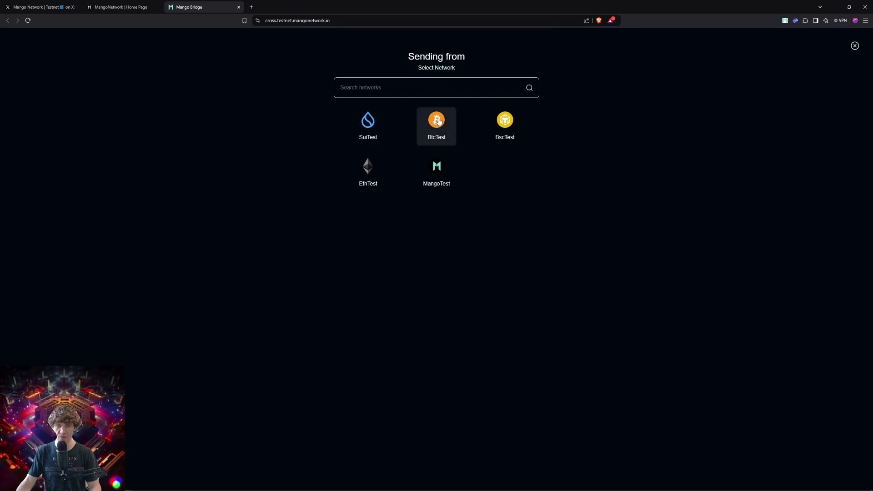
- Select BtcTest with BTC via UniSat and check the wallet's Bitcoin network options
{"action": "left_click", "coordinate": [439, 122]}
{"action": "left_click", "coordinate": [517, 87]}
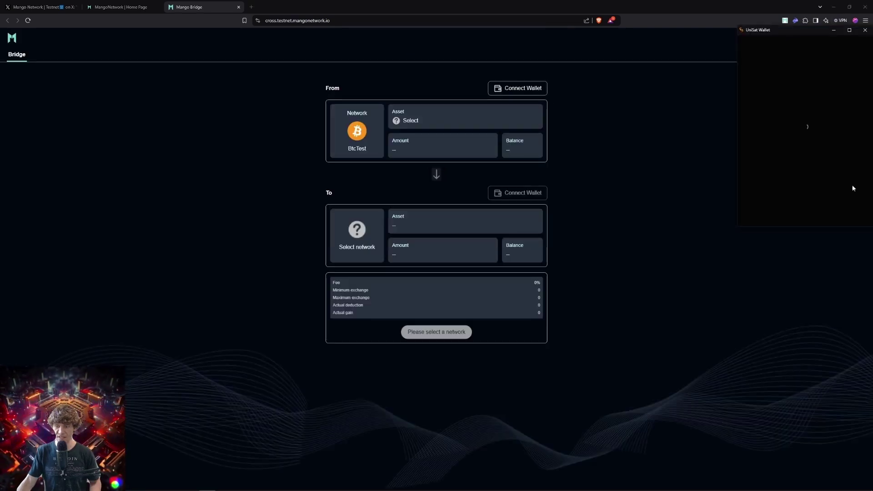
{"action": "left_click", "coordinate": [420, 124]}
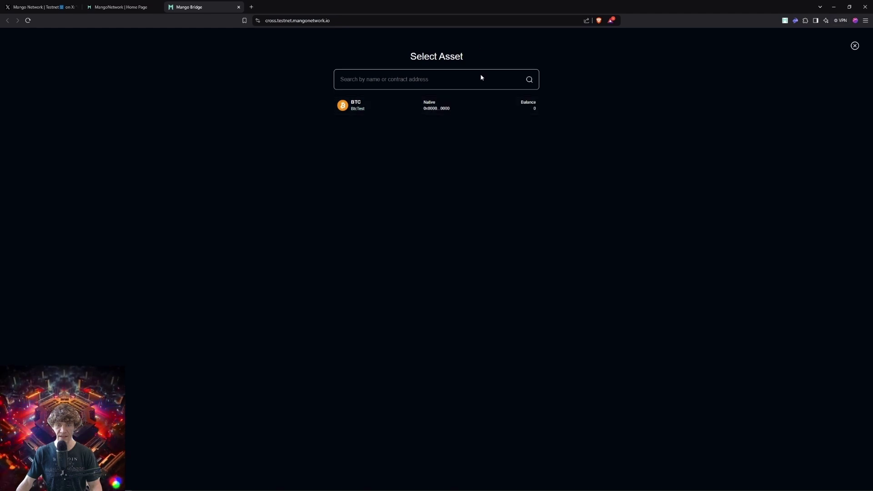
{"action": "left_click", "coordinate": [443, 110]}
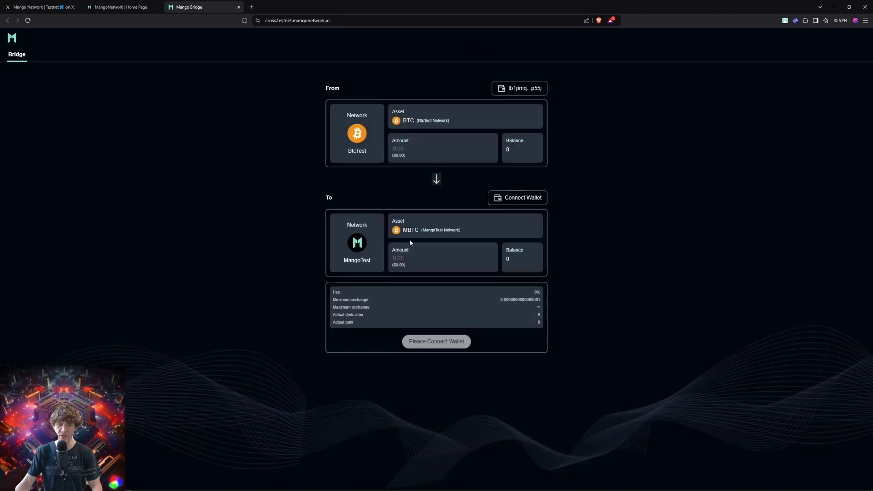
{"action": "left_click", "coordinate": [424, 121]}
{"action": "left_click", "coordinate": [775, 20]}
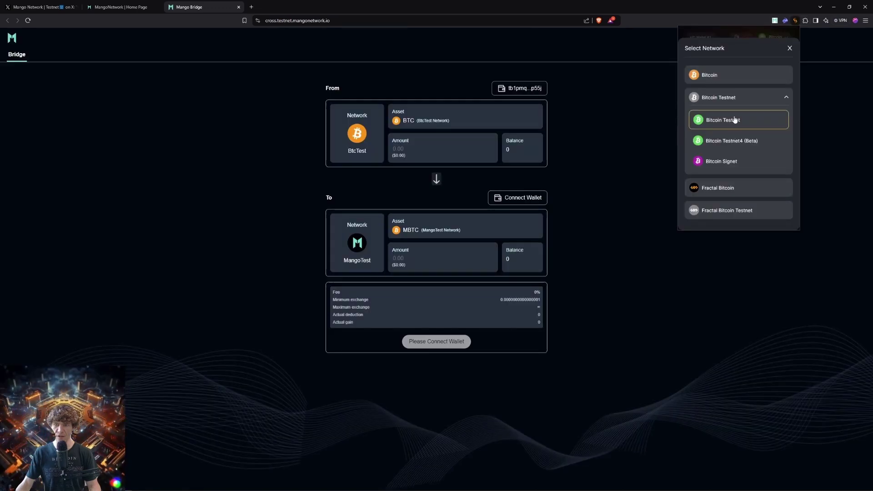
{"action": "left_click", "coordinate": [833, 120]}
- Switch the source to SuiTest, which needs a Sui wallet, and reopen the network list
{"action": "left_click", "coordinate": [356, 133]}
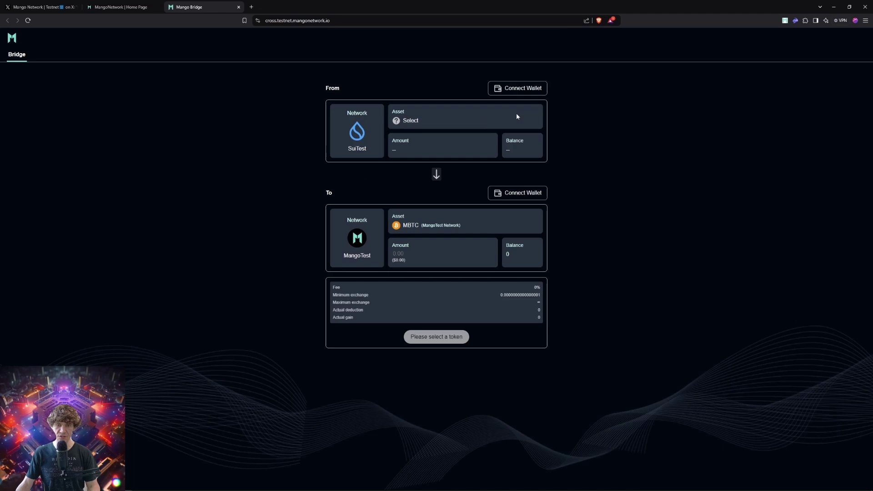
{"action": "left_click", "coordinate": [516, 89]}
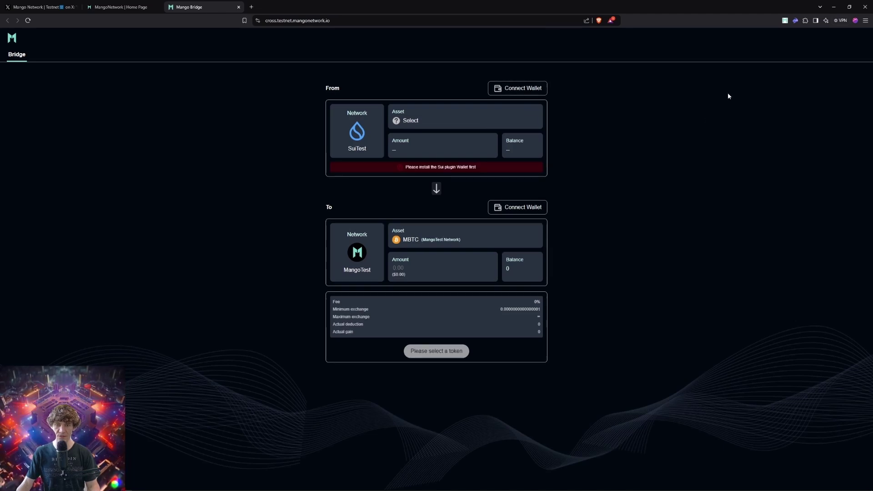
{"action": "left_click", "coordinate": [121, 7]}
{"action": "left_click", "coordinate": [189, 7]}
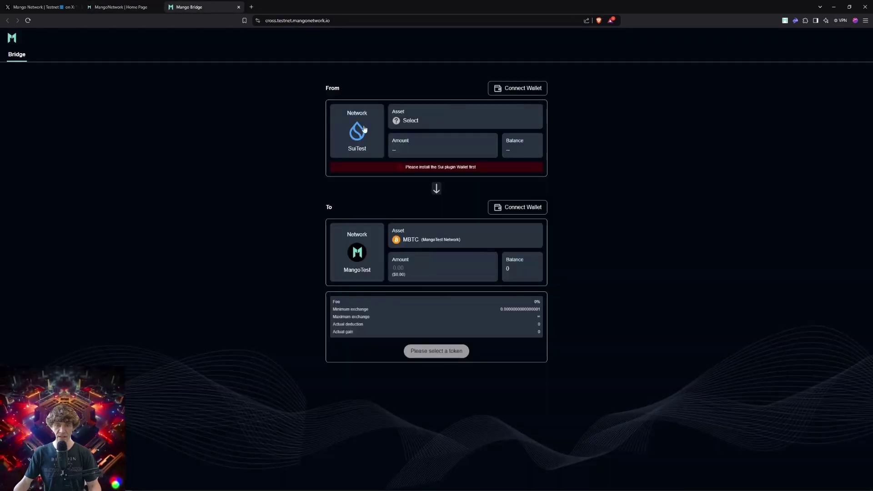
{"action": "left_click", "coordinate": [363, 128]}
- Set EthTest as the source with both wallets connected and ETH selected
{"action": "left_click", "coordinate": [505, 126]}
{"action": "left_click", "coordinate": [516, 87]}
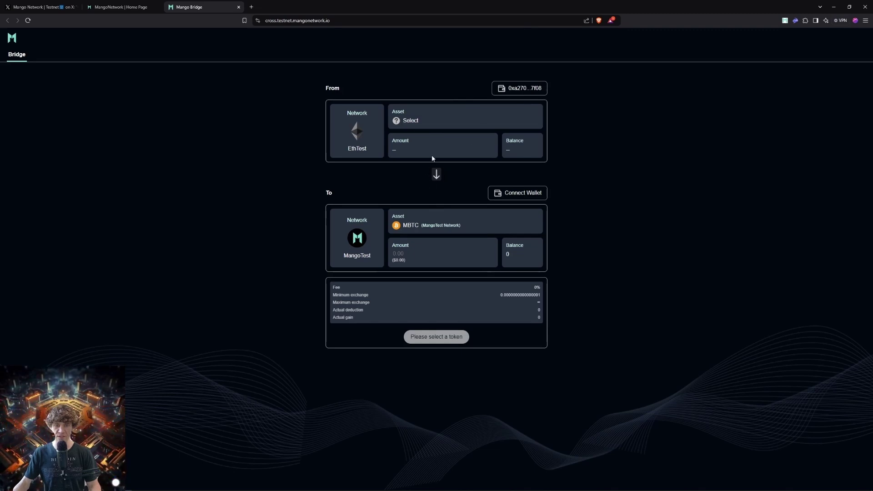
{"action": "left_click", "coordinate": [518, 193]}
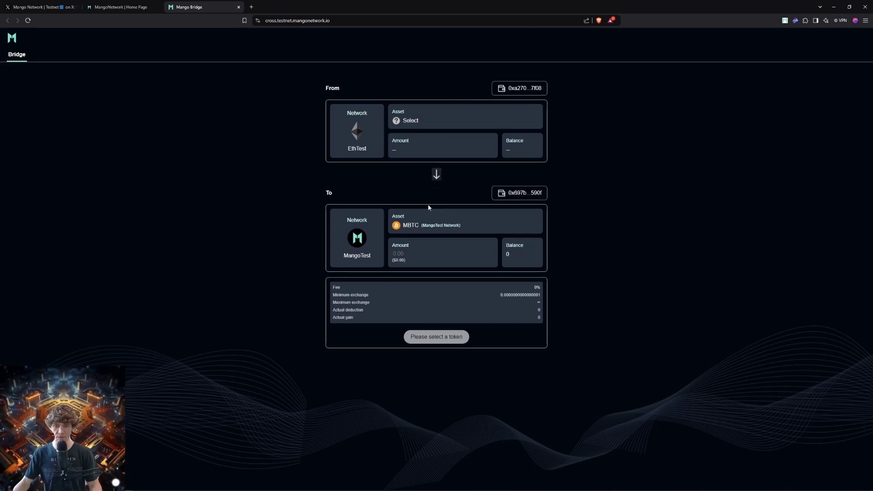
{"action": "left_click", "coordinate": [436, 120]}
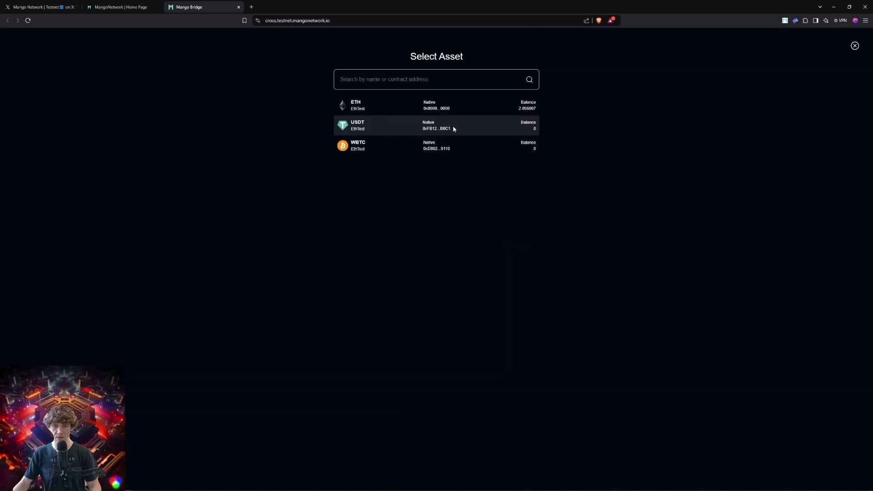
{"action": "left_click", "coordinate": [378, 105]}
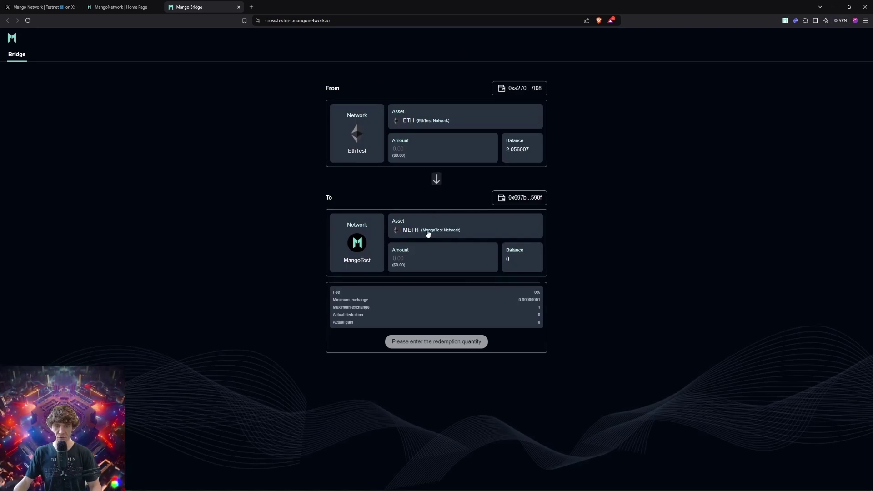
- Reverse the bridge to send from MangoTest and look at METH and MBNB
{"action": "left_click", "coordinate": [435, 179]}
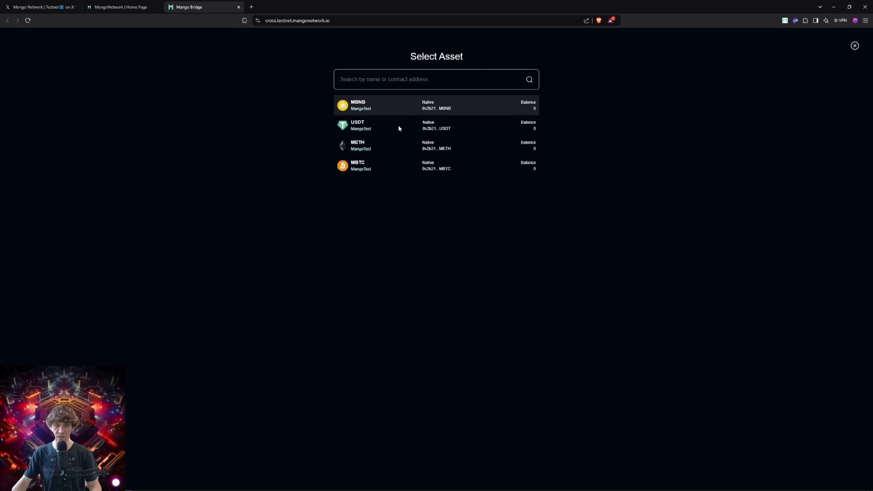
{"action": "left_click", "coordinate": [382, 127]}
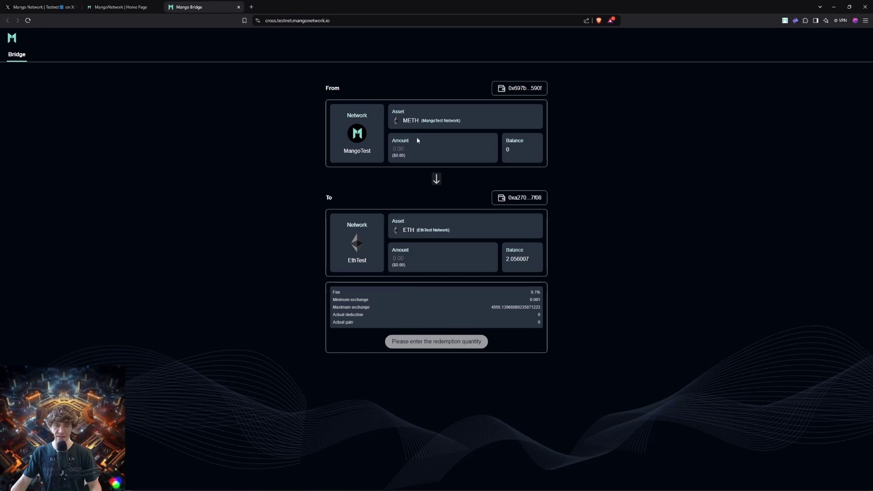
{"action": "left_click", "coordinate": [450, 121]}
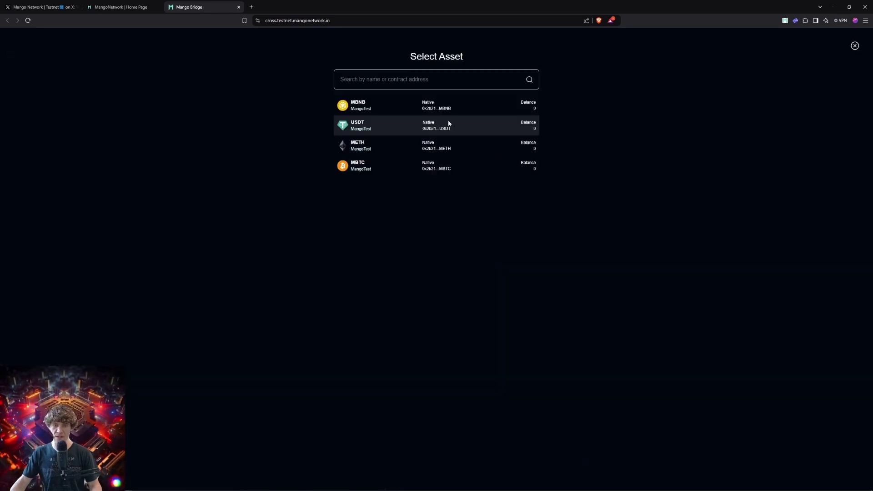
{"action": "left_click", "coordinate": [371, 106]}
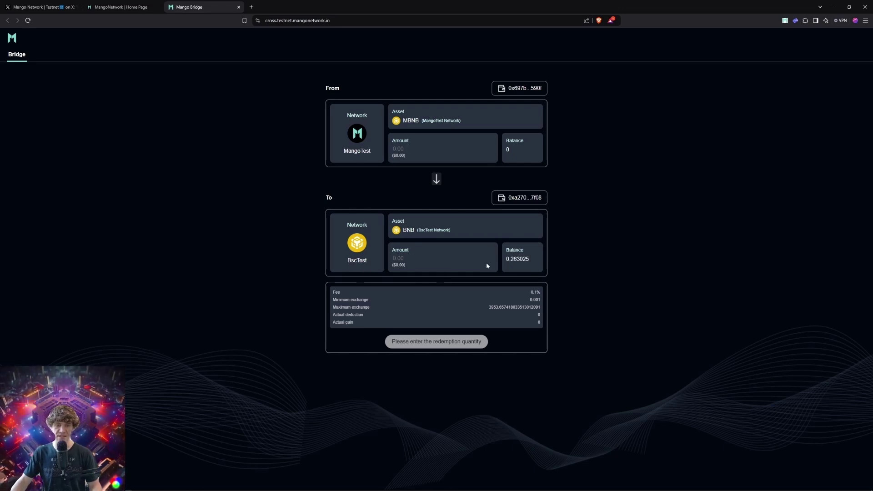
- Open the Mango Swap task from Events, after a quick look at the bridge asset list
{"action": "key", "text": "ctrl+shift+Tab"}
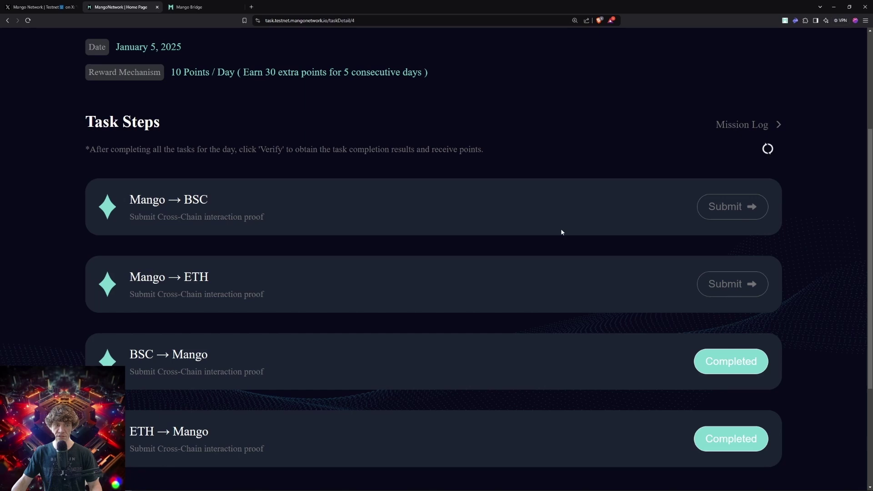
{"action": "scroll", "coordinate": [562, 232], "scroll_direction": "down", "scroll_amount": 3}
{"action": "scroll", "coordinate": [543, 309], "scroll_direction": "up", "scroll_amount": 5}
{"action": "scroll", "coordinate": [332, 159], "scroll_direction": "up", "scroll_amount": 3}
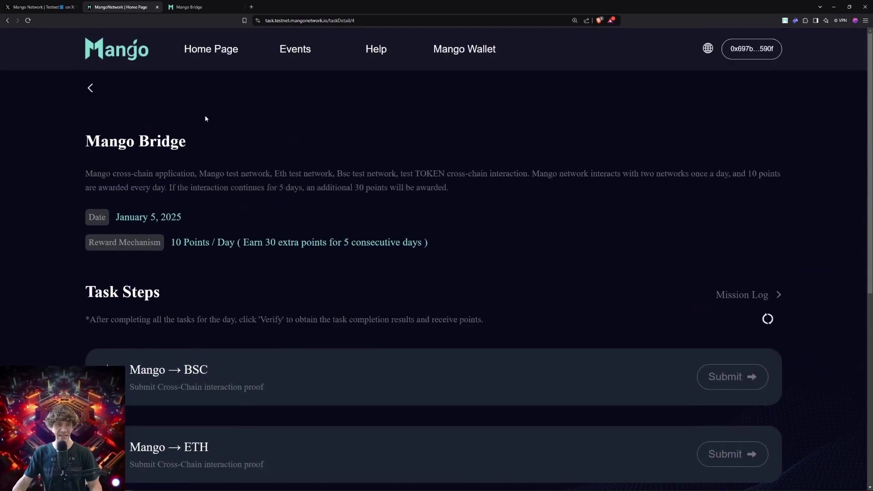
{"action": "left_click", "coordinate": [289, 56]}
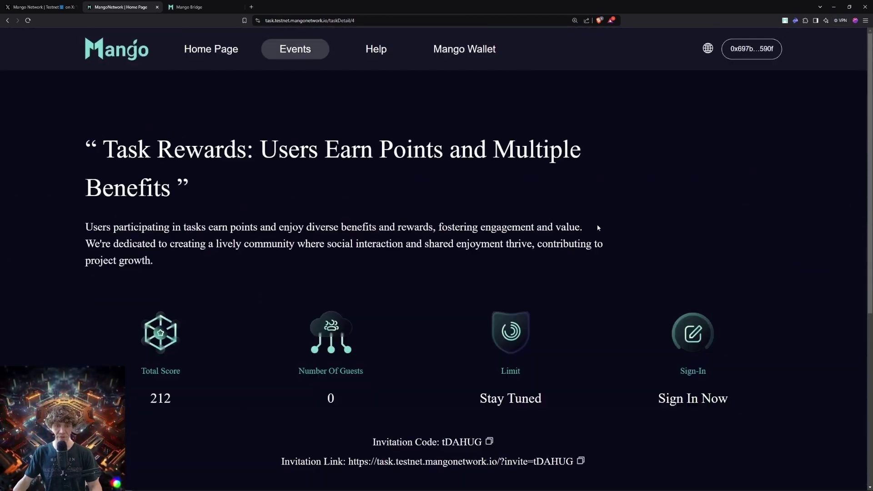
{"action": "scroll", "coordinate": [313, 262], "scroll_direction": "down", "scroll_amount": 4}
{"action": "left_click", "coordinate": [195, 209]}
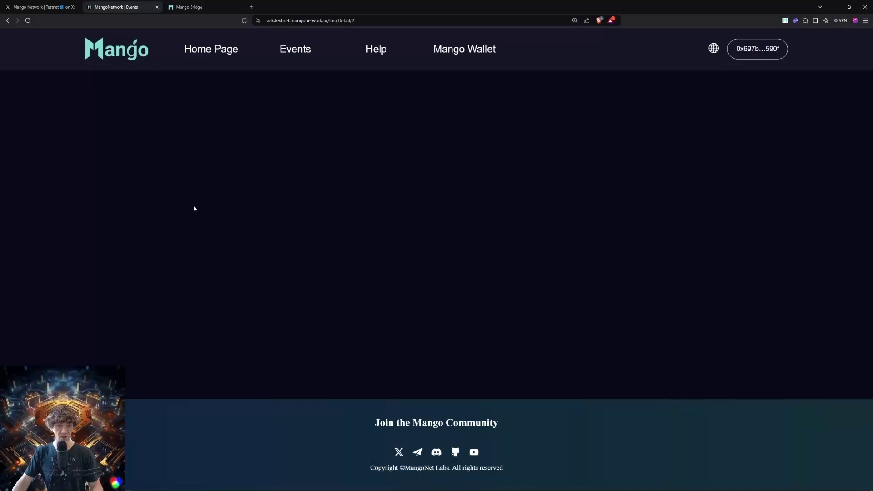
{"action": "key", "text": "ctrl+Tab"}
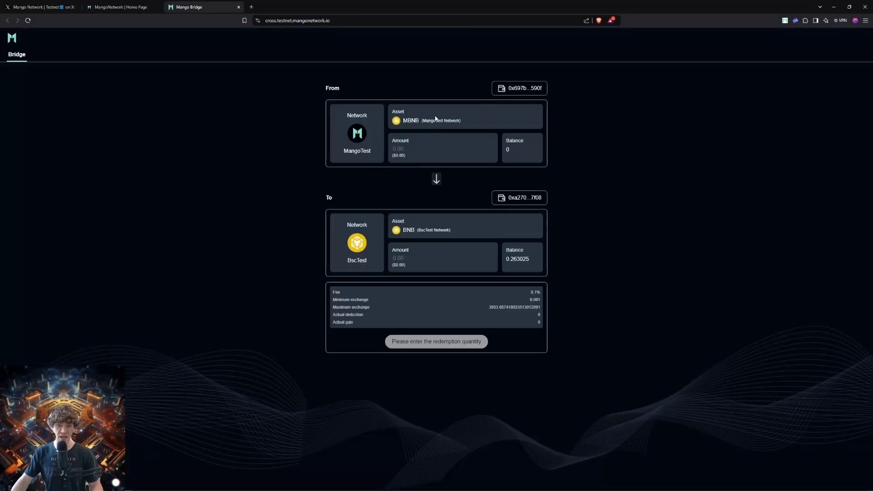
{"action": "left_click", "coordinate": [436, 120]}
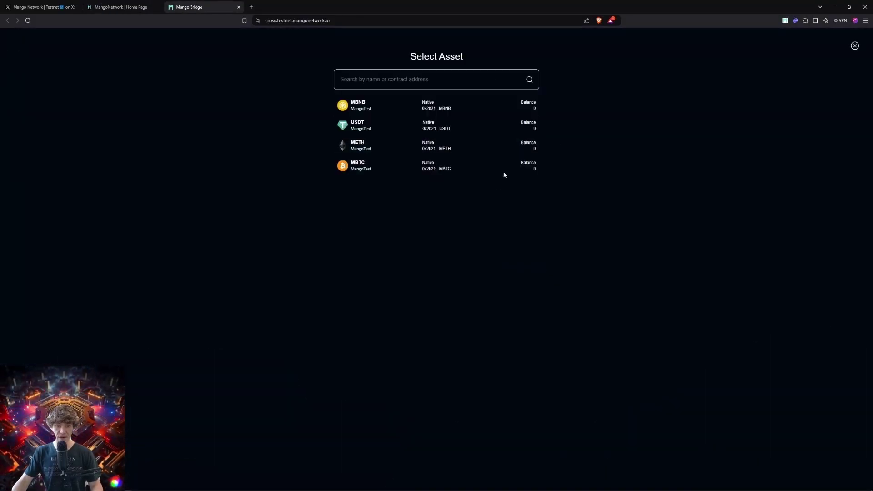
{"action": "left_click", "coordinate": [855, 45]}
{"action": "left_click", "coordinate": [120, 6]}
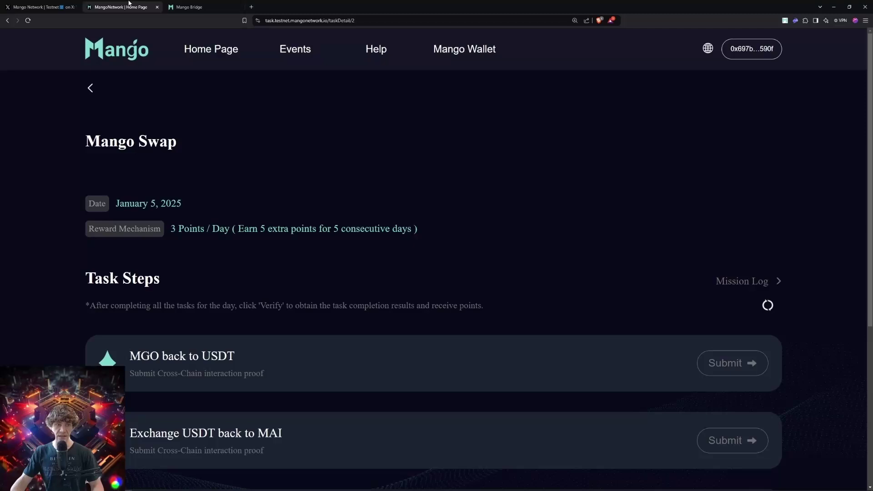
{"action": "scroll", "coordinate": [308, 222], "scroll_direction": "down", "scroll_amount": 2}
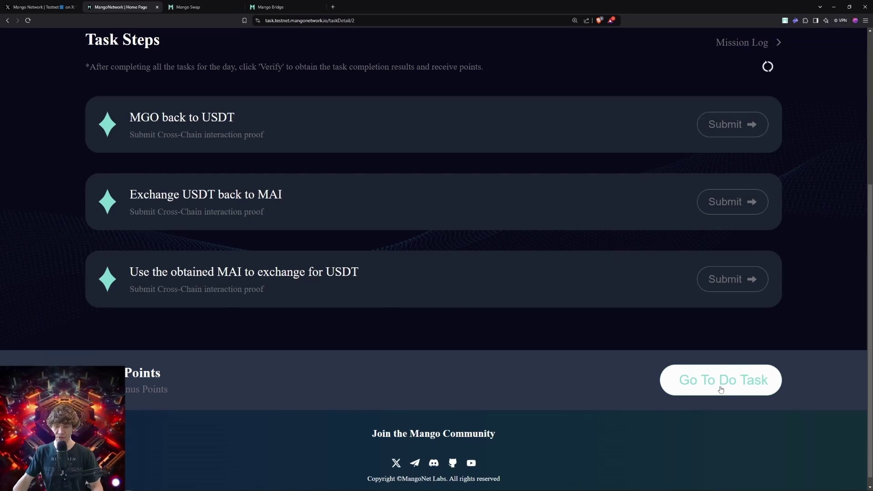
- Go to the Mango Swap site and choose Mango Wallet in Connect a Wallet
{"action": "left_click", "coordinate": [188, 7]}
{"action": "left_click", "coordinate": [357, 173]}
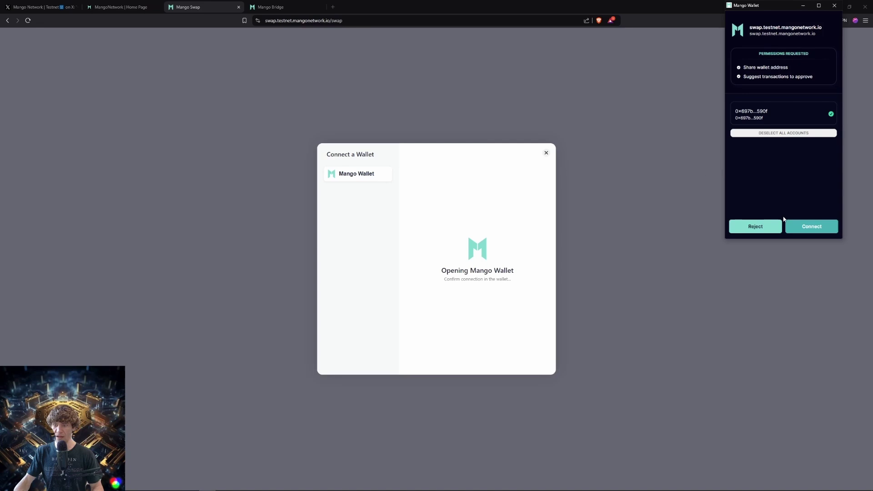
- Connect Mango Wallet and swap 0.25 MGO for USDT, approving in the wallet
{"action": "left_click", "coordinate": [800, 227]}
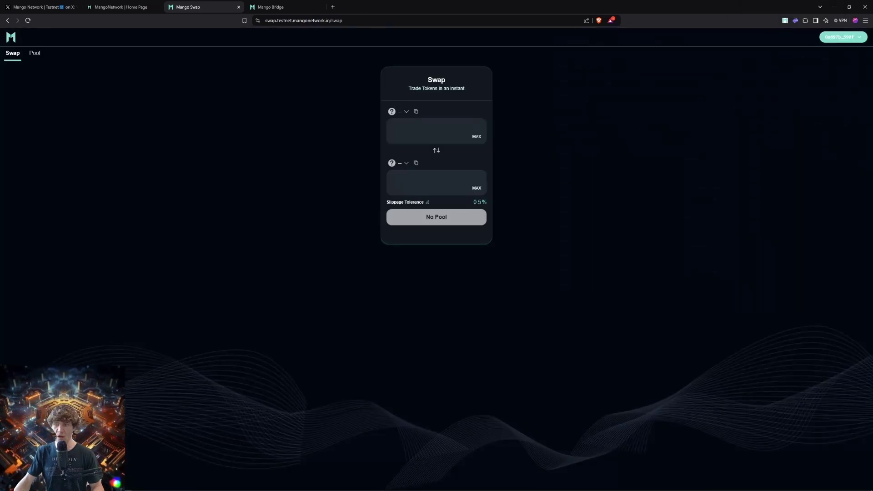
{"action": "key", "text": "ctrl+plus"}
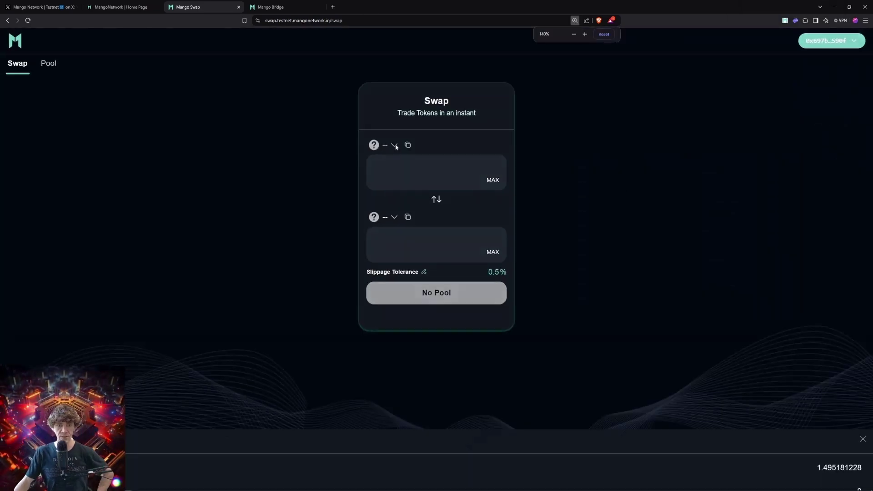
{"action": "left_click", "coordinate": [395, 141]}
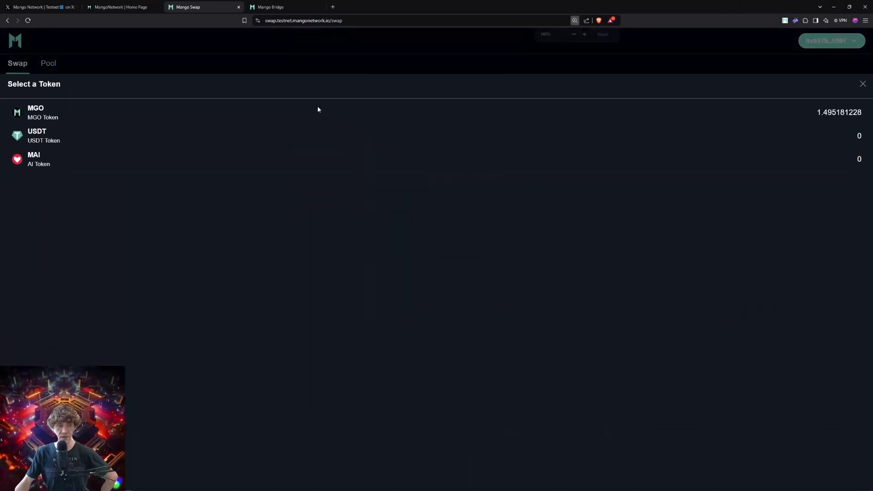
{"action": "left_click", "coordinate": [59, 110]}
{"action": "left_click", "coordinate": [395, 228]}
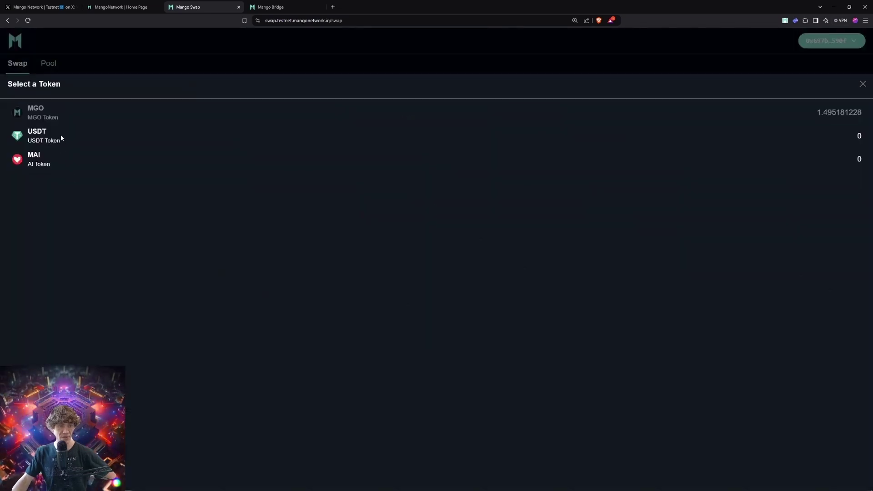
{"action": "left_click", "coordinate": [42, 136]}
{"action": "left_click", "coordinate": [471, 164]}
{"action": "type", "text": "0.25"}
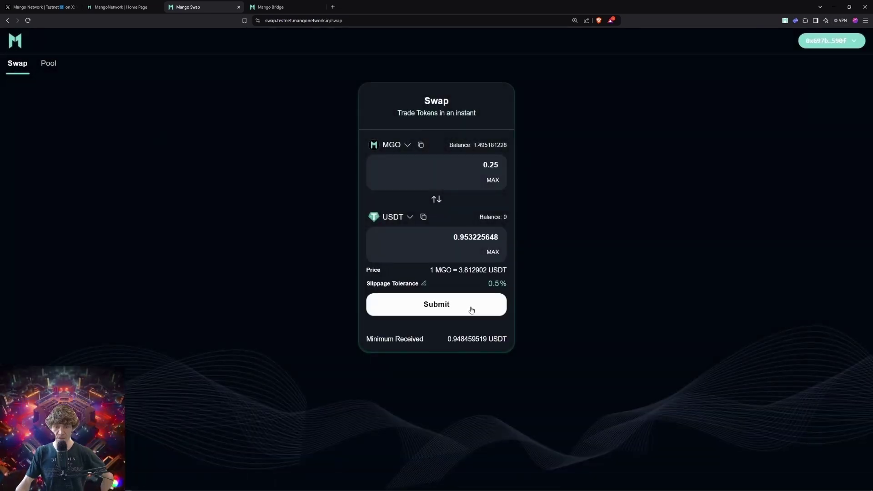
{"action": "left_click", "coordinate": [437, 305]}
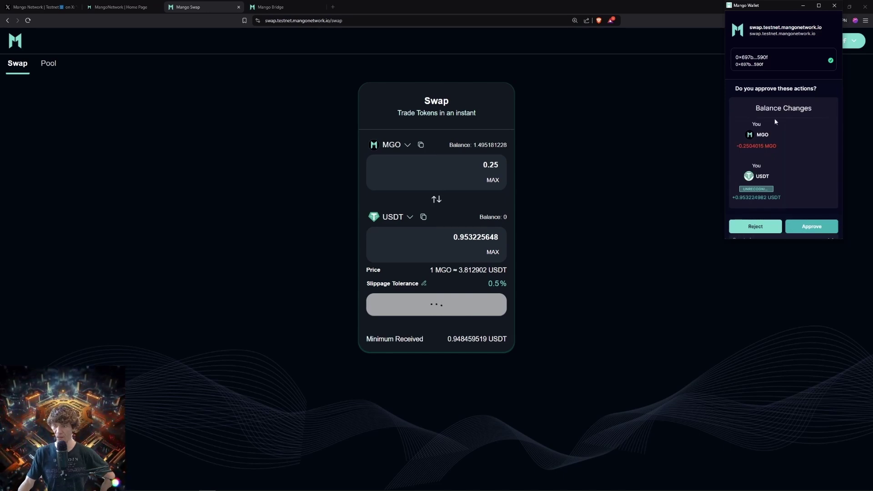
{"action": "scroll", "coordinate": [784, 150], "scroll_direction": "down", "scroll_amount": 4}
{"action": "scroll", "coordinate": [798, 151], "scroll_direction": "down", "scroll_amount": 4}
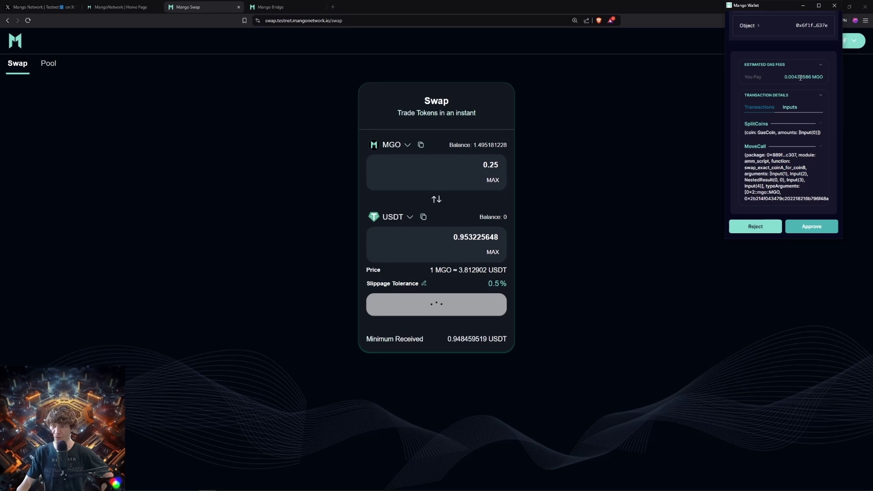
{"action": "left_click", "coordinate": [811, 226]}
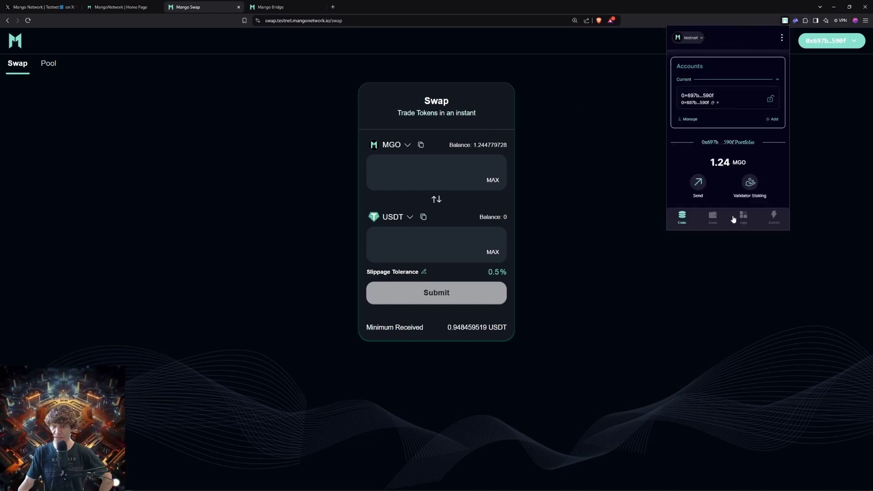
- Check wallet activity, then set up a 0.25 MGO to MAI swap
{"action": "left_click", "coordinate": [774, 216]}
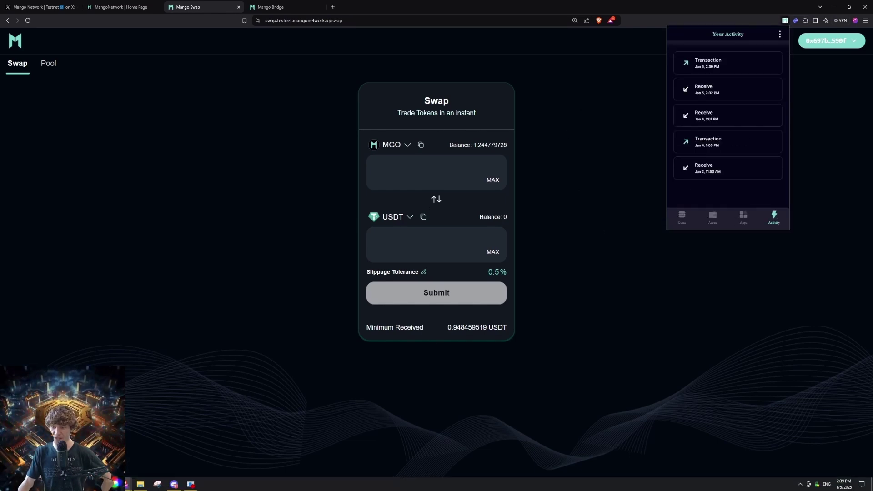
{"action": "left_click", "coordinate": [546, 164]}
{"action": "left_click", "coordinate": [402, 216]}
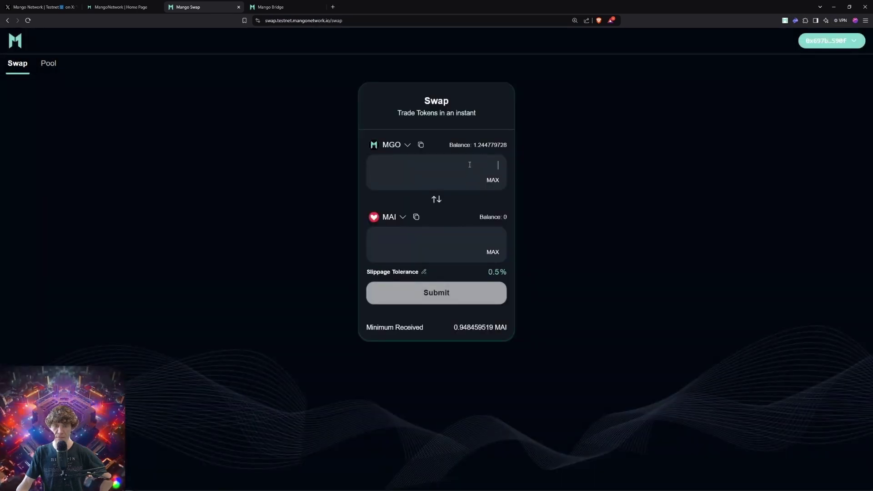
{"action": "type", "text": "0.25"}
{"action": "left_click", "coordinate": [436, 292]}
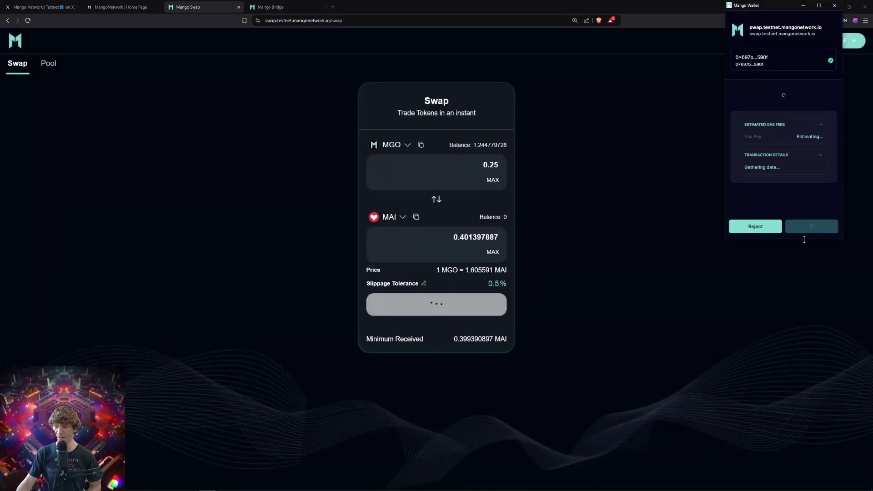
- Approve the MGO→MAI swap and submit its proof on the task page
{"action": "left_click", "coordinate": [812, 227]}
{"action": "left_click", "coordinate": [118, 6]}
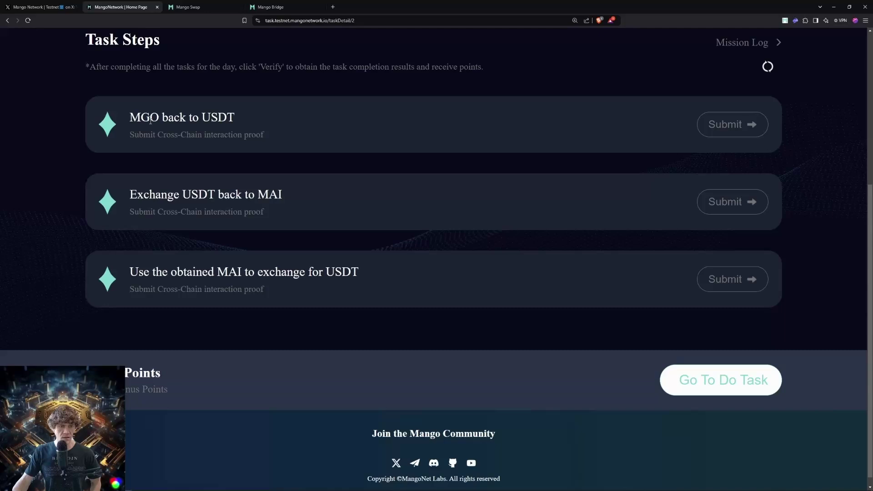
{"action": "left_click", "coordinate": [735, 128]}
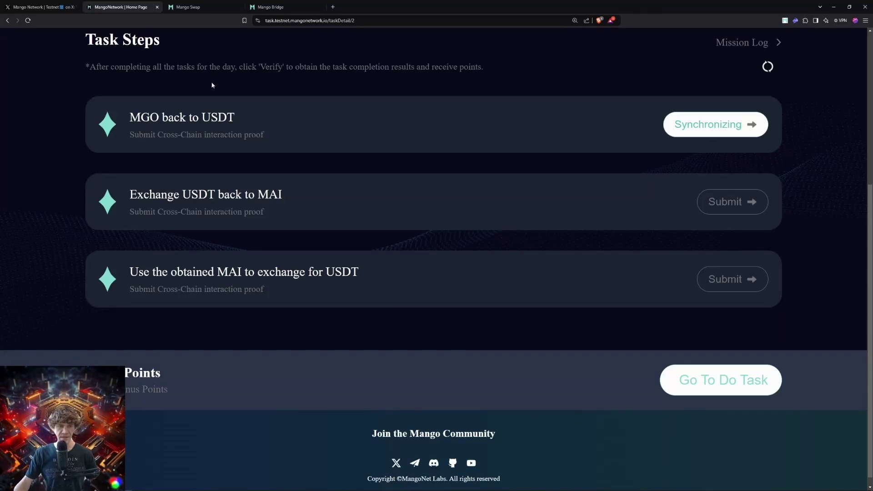
- Swap 0.15 USDT to MAI and approve it in the wallet
{"action": "left_click", "coordinate": [188, 7]}
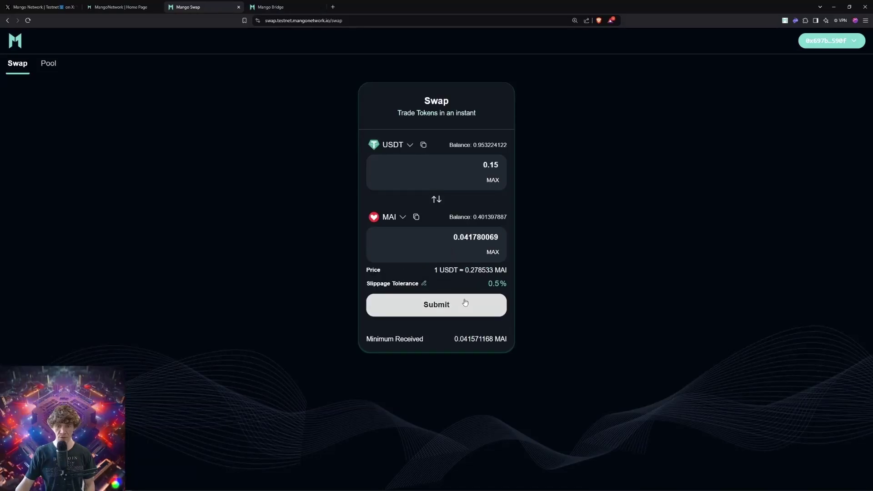
{"action": "left_click", "coordinate": [465, 304]}
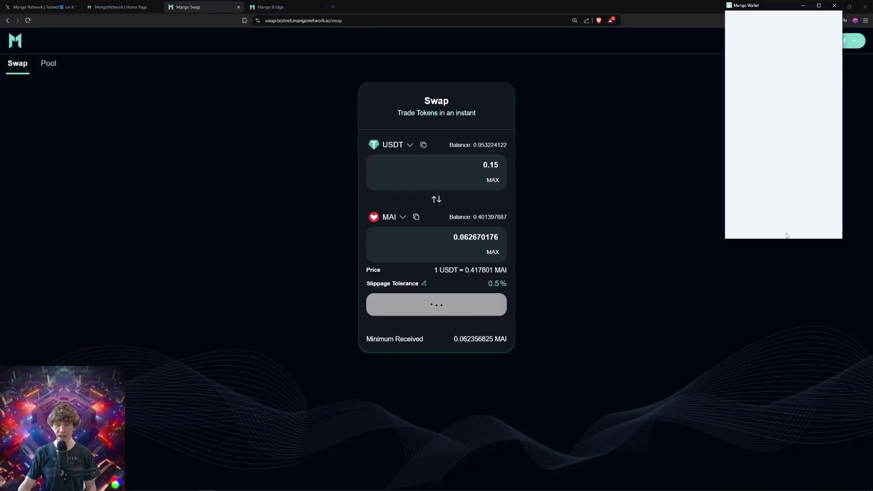
{"action": "left_click", "coordinate": [811, 226]}
{"action": "left_click", "coordinate": [119, 6]}
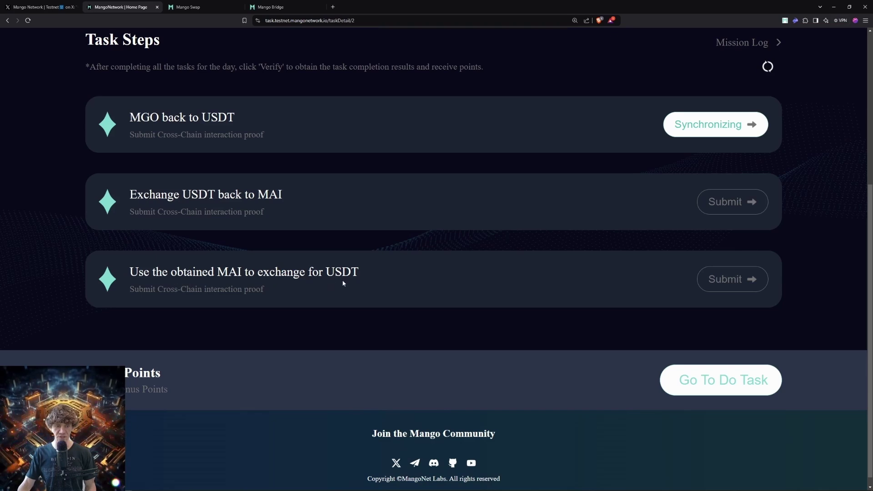
- Swap 0.13 MAI to USDT and approve it in the wallet
{"action": "left_click", "coordinate": [184, 7]}
{"action": "left_click", "coordinate": [437, 305]}
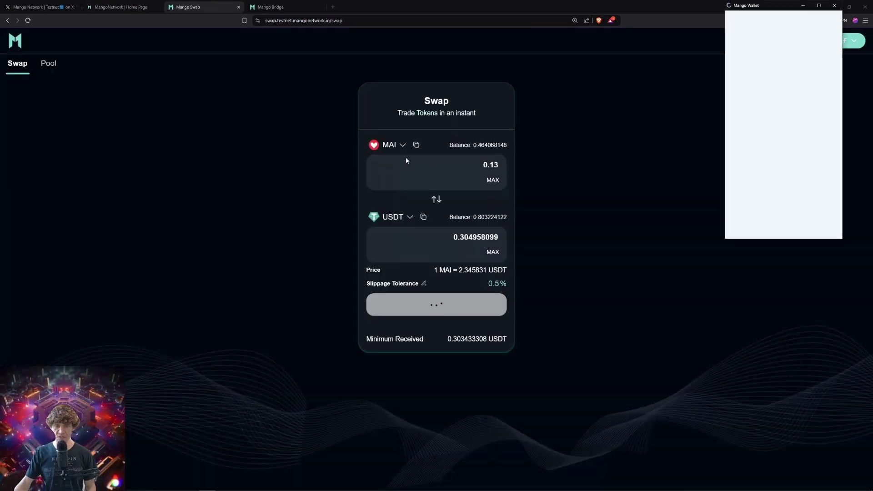
{"action": "left_click", "coordinate": [810, 227]}
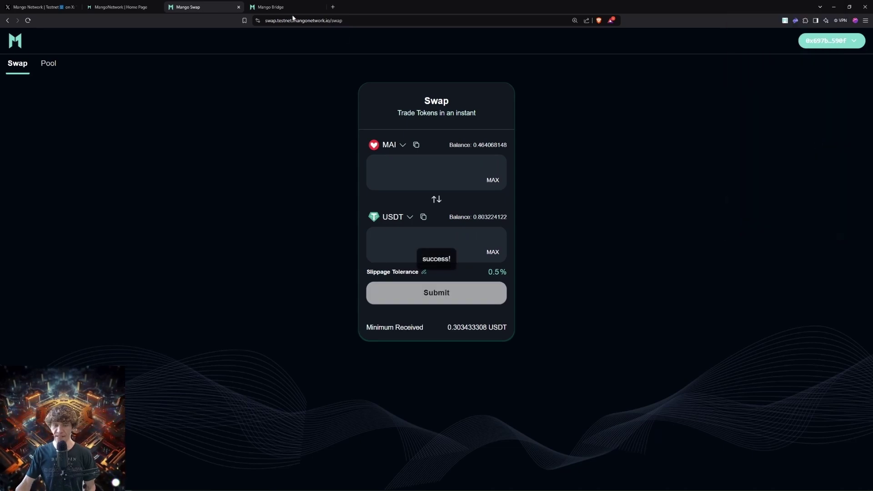
{"action": "left_click", "coordinate": [116, 7]}
- Submit the proof for the remaining MAI-to-USDT swap task
{"action": "left_click", "coordinate": [738, 281]}
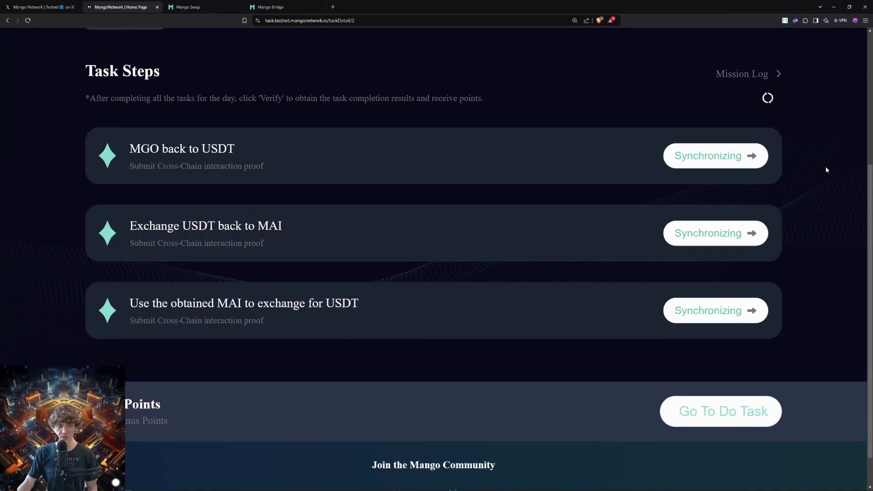
{"action": "scroll", "coordinate": [825, 166], "scroll_direction": "up", "scroll_amount": 2}
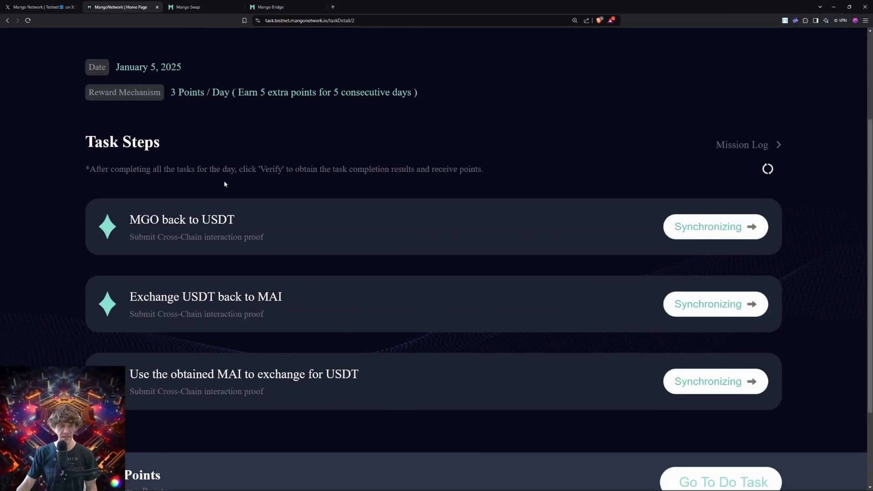
{"action": "scroll", "coordinate": [224, 180], "scroll_direction": "down", "scroll_amount": 3}
{"action": "scroll", "coordinate": [403, 313], "scroll_direction": "up", "scroll_amount": 2}
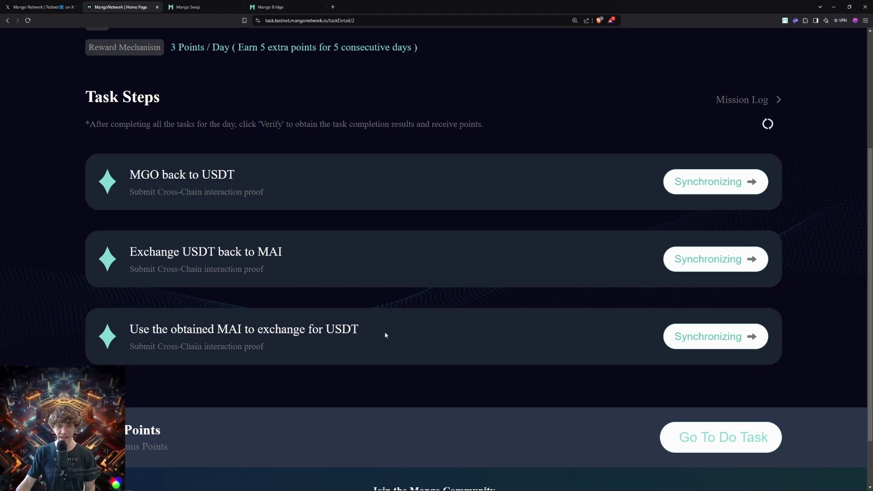
- Reload Mango Bridge and review earlier transactions in the wallet history
{"action": "left_click", "coordinate": [270, 7]}
{"action": "left_click", "coordinate": [188, 6]}
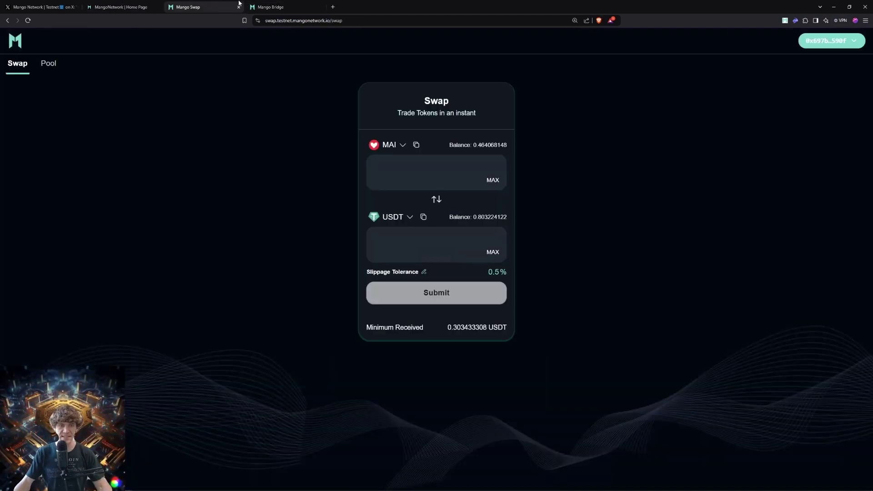
{"action": "left_click", "coordinate": [270, 6]}
{"action": "left_click", "coordinate": [415, 124]}
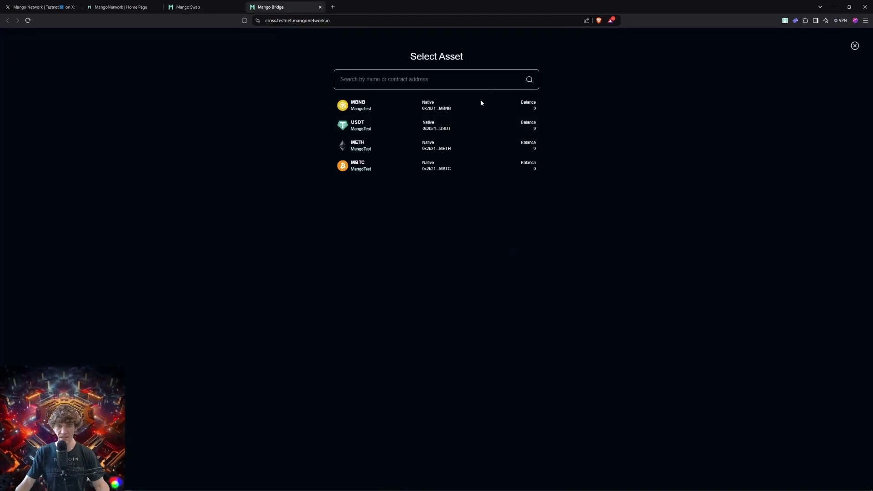
{"action": "left_click", "coordinate": [470, 109]}
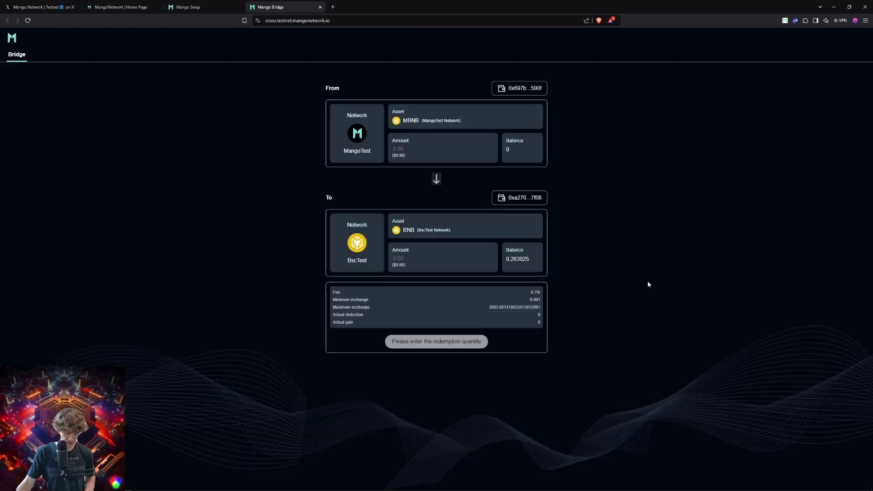
{"action": "left_click", "coordinate": [786, 21]}
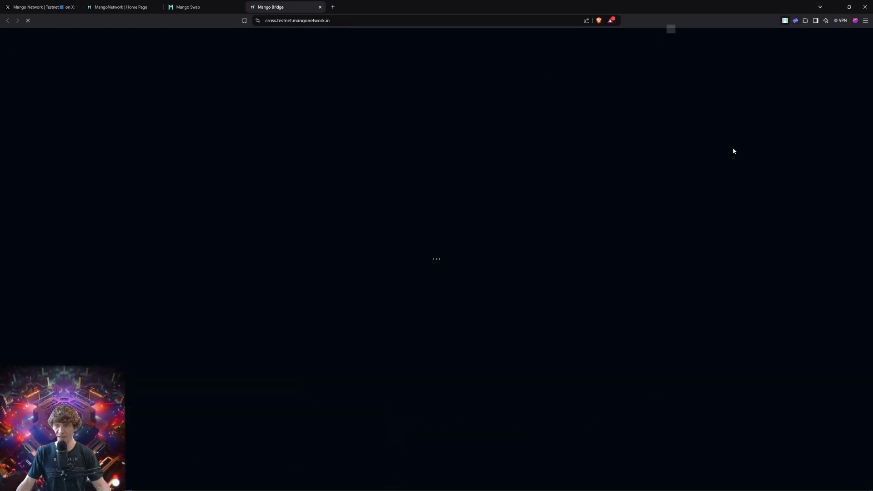
{"action": "left_click", "coordinate": [675, 34]}
{"action": "left_click", "coordinate": [710, 177]}
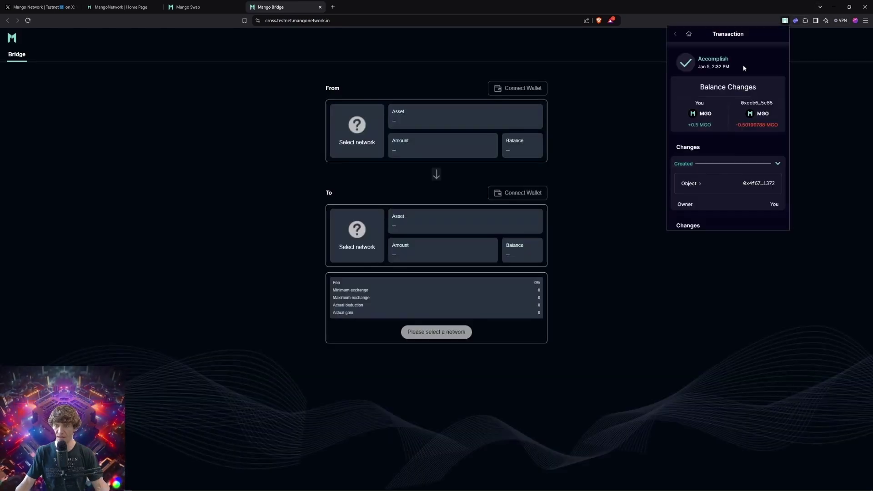
{"action": "left_click", "coordinate": [356, 130]}
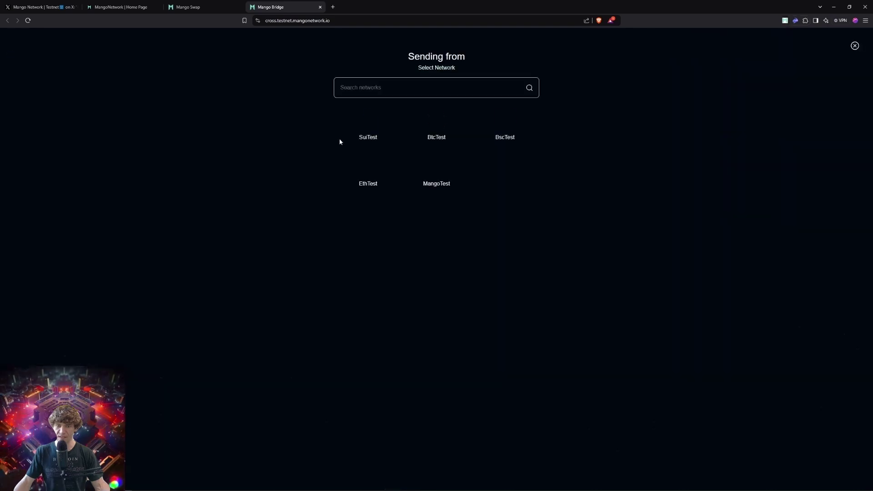
- Set the bridge to send USDT from MangoTest to EthTest with the wallet connected
{"action": "left_click", "coordinate": [437, 173]}
{"action": "left_click", "coordinate": [647, 59]}
{"action": "left_click", "coordinate": [518, 87]}
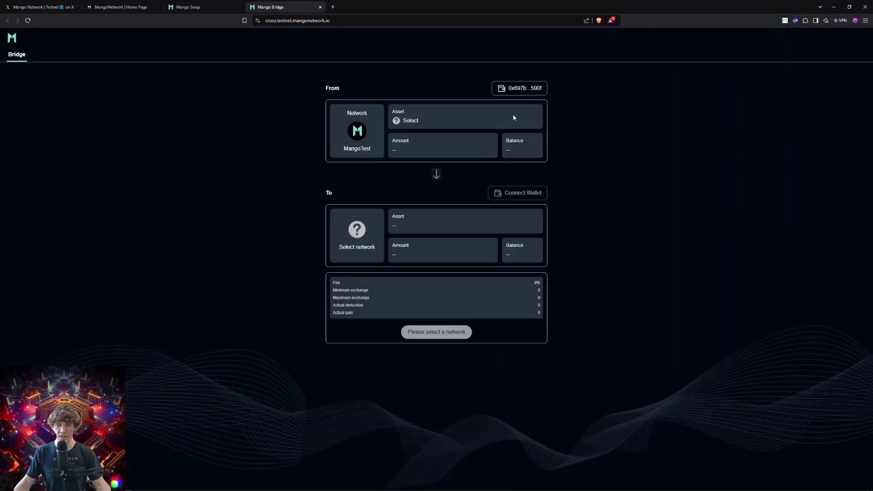
{"action": "left_click", "coordinate": [473, 124]}
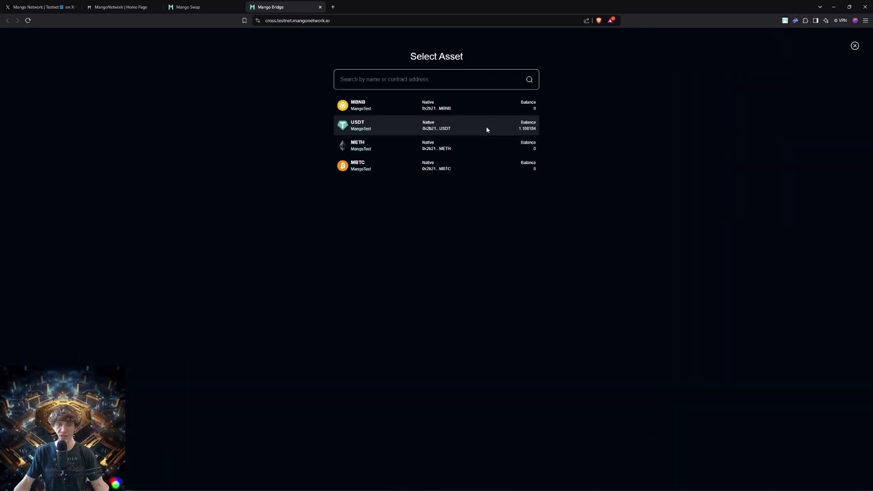
{"action": "left_click", "coordinate": [486, 127]}
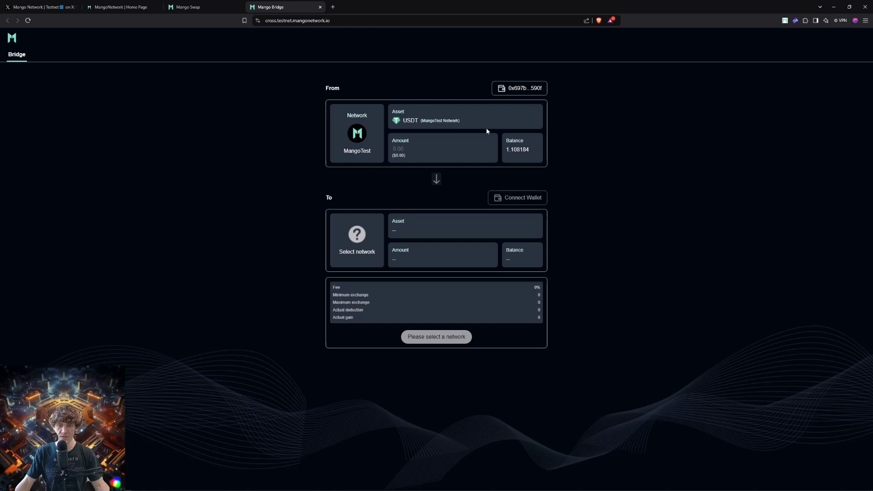
{"action": "left_click", "coordinate": [355, 252]}
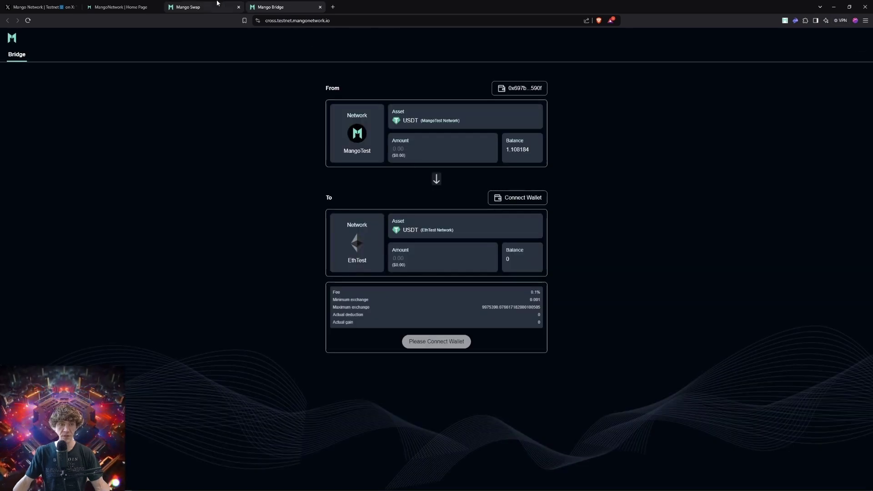
{"action": "left_click", "coordinate": [120, 7]}
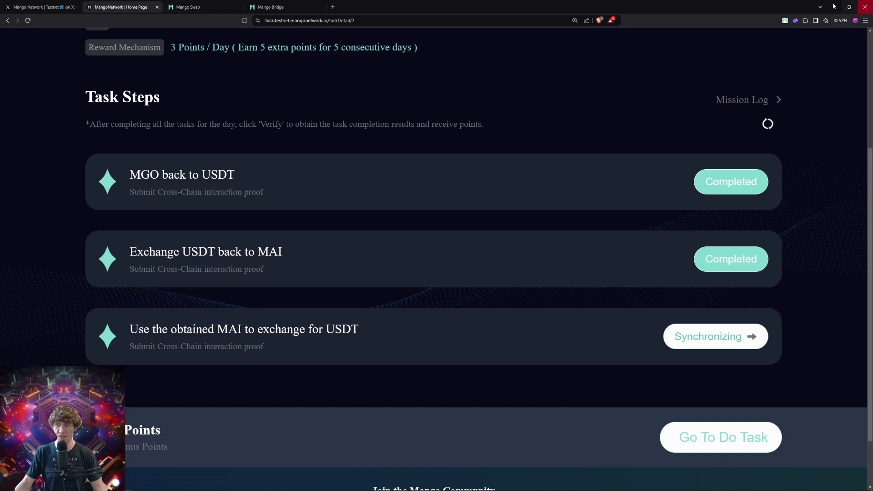
- Verify the last Mango Swap step, dismiss the wallet popup, and return to Events
{"action": "left_click", "coordinate": [785, 21]}
{"action": "left_click", "coordinate": [687, 324]}
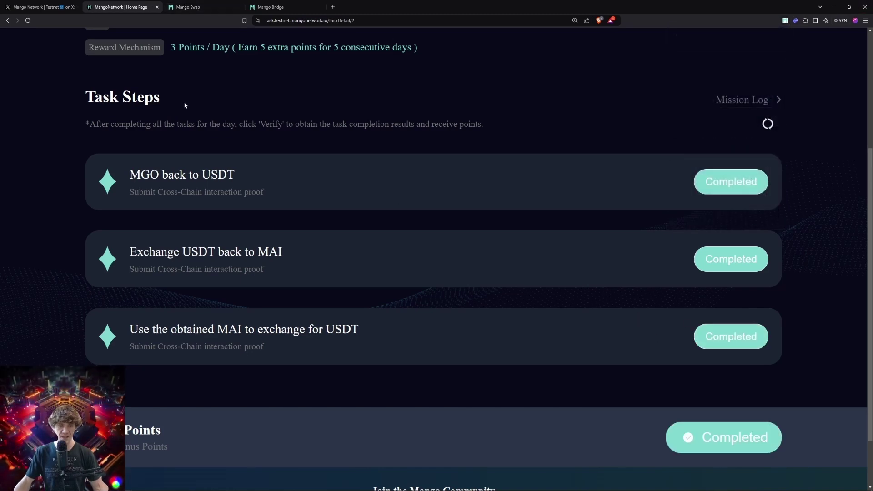
{"action": "scroll", "coordinate": [116, 97], "scroll_direction": "up", "scroll_amount": 5}
{"action": "left_click", "coordinate": [91, 87]}
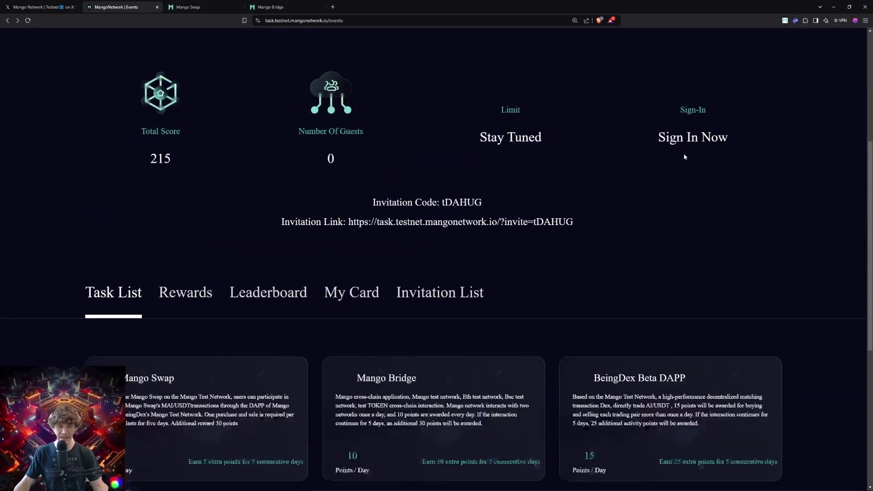
{"action": "scroll", "coordinate": [248, 211], "scroll_direction": "down", "scroll_amount": 3}
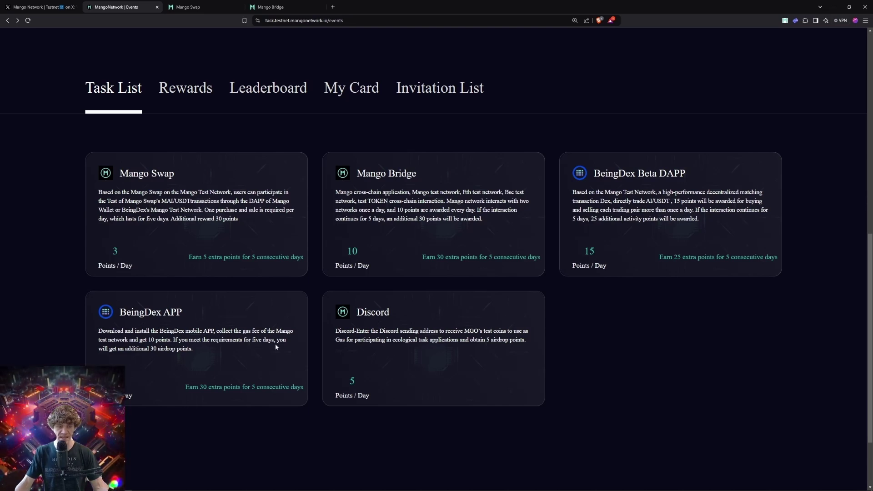
- Review the BeingDex APP and Beta DAPP tasks, then follow BeingDex's Apple download link
{"action": "left_click", "coordinate": [194, 347]}
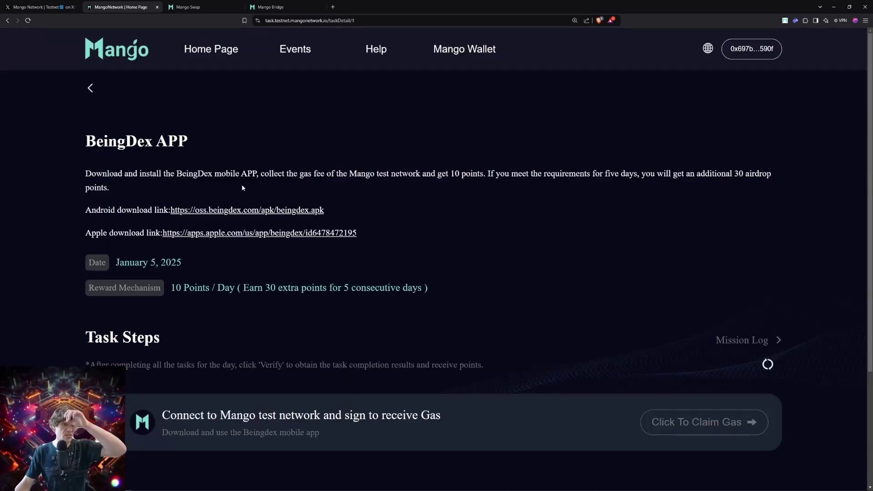
{"action": "scroll", "coordinate": [503, 238], "scroll_direction": "down", "scroll_amount": 1}
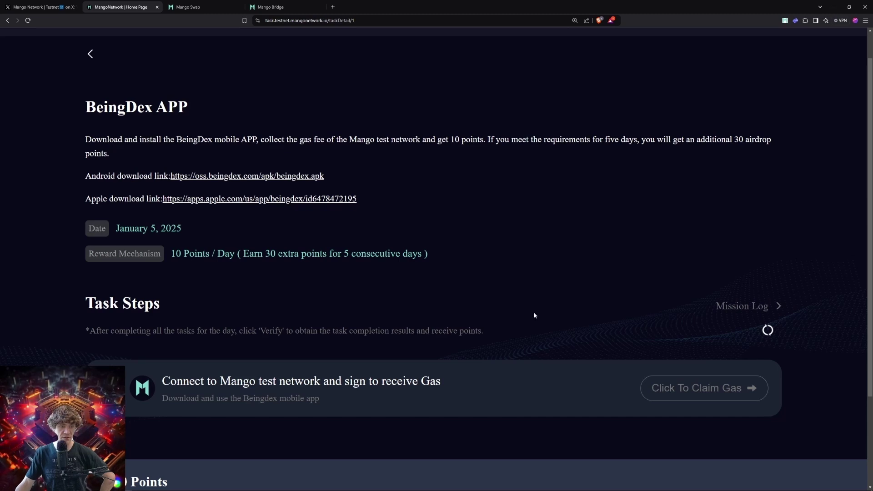
{"action": "scroll", "coordinate": [534, 311], "scroll_direction": "down", "scroll_amount": 3}
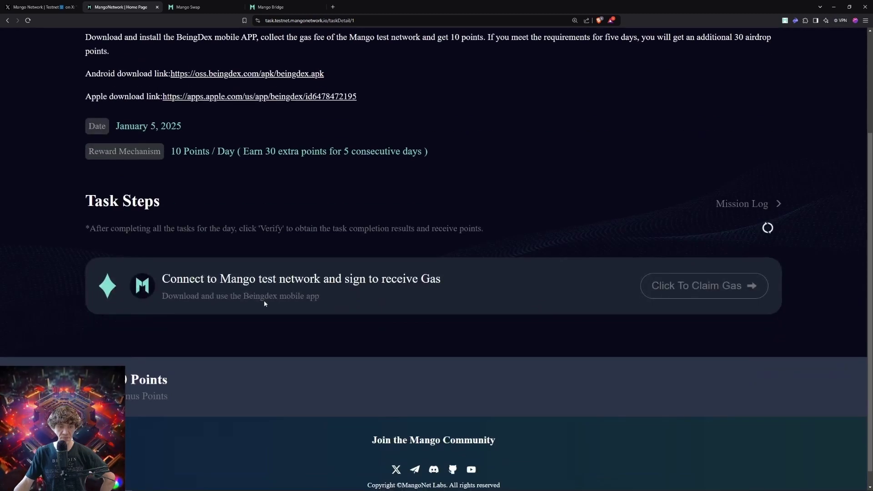
{"action": "scroll", "coordinate": [532, 256], "scroll_direction": "up", "scroll_amount": 5}
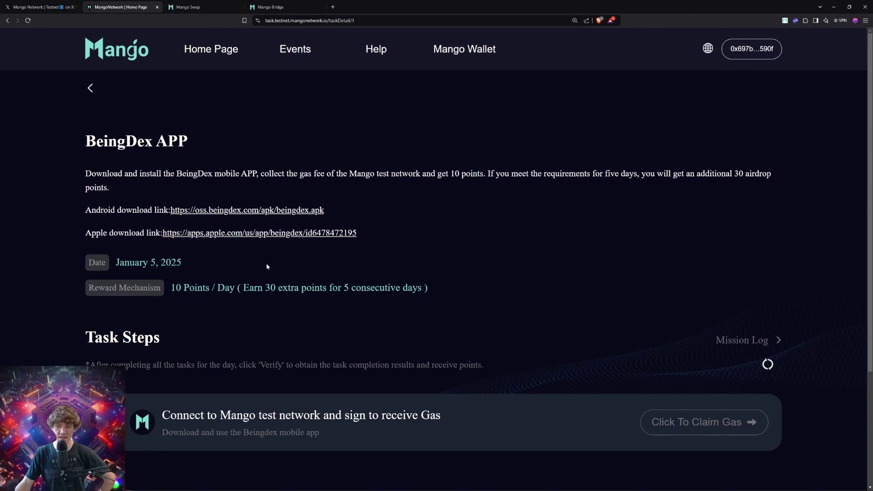
{"action": "key", "text": "alt+Left"}
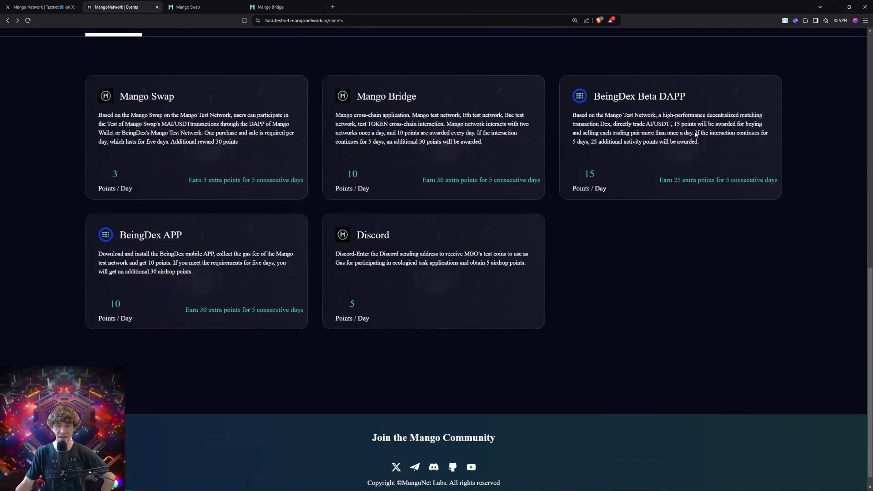
{"action": "left_click", "coordinate": [676, 129]}
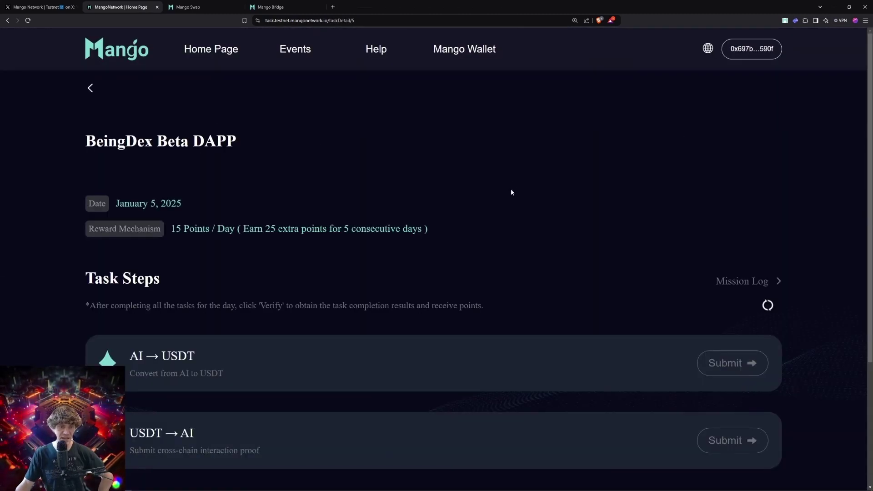
{"action": "scroll", "coordinate": [488, 224], "scroll_direction": "down", "scroll_amount": 1}
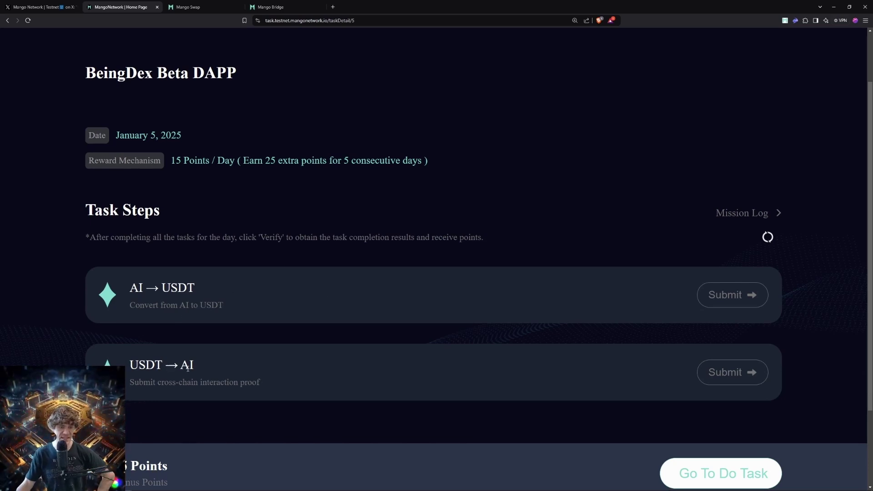
{"action": "scroll", "coordinate": [265, 287], "scroll_direction": "up", "scroll_amount": 3}
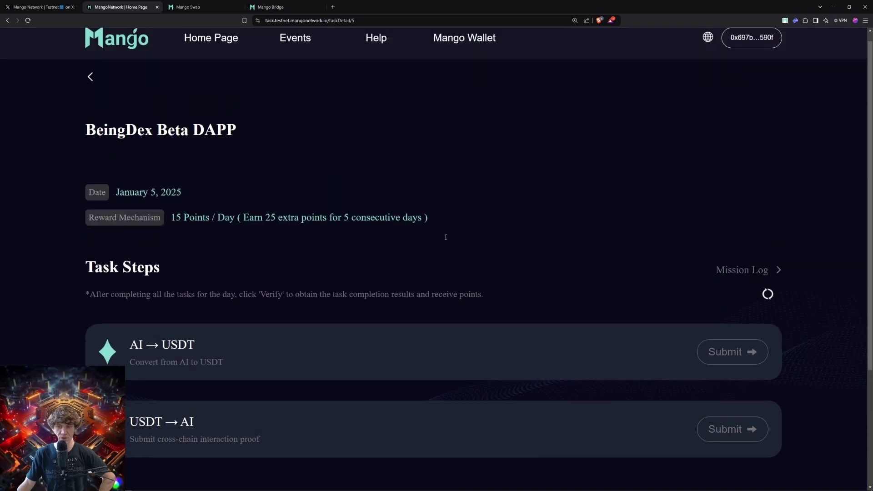
{"action": "key", "text": "alt+Left"}
{"action": "scroll", "coordinate": [222, 288], "scroll_direction": "down", "scroll_amount": 5}
{"action": "left_click", "coordinate": [186, 318]}
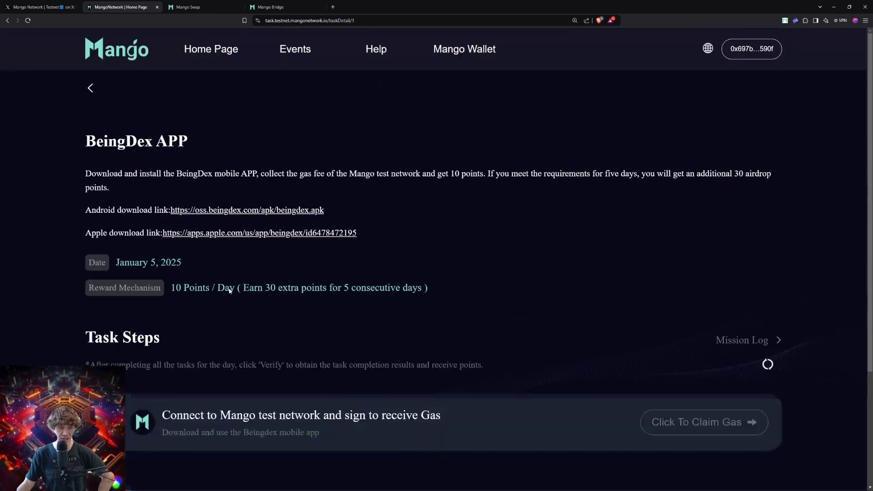
{"action": "left_click", "coordinate": [232, 227]}
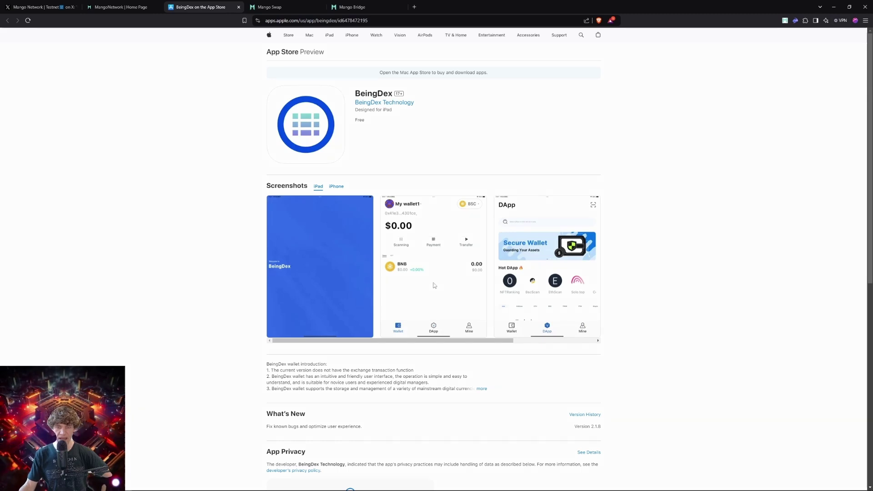
{"action": "left_click_drag", "start_coordinate": [434, 300], "coordinate": [507, 343]}
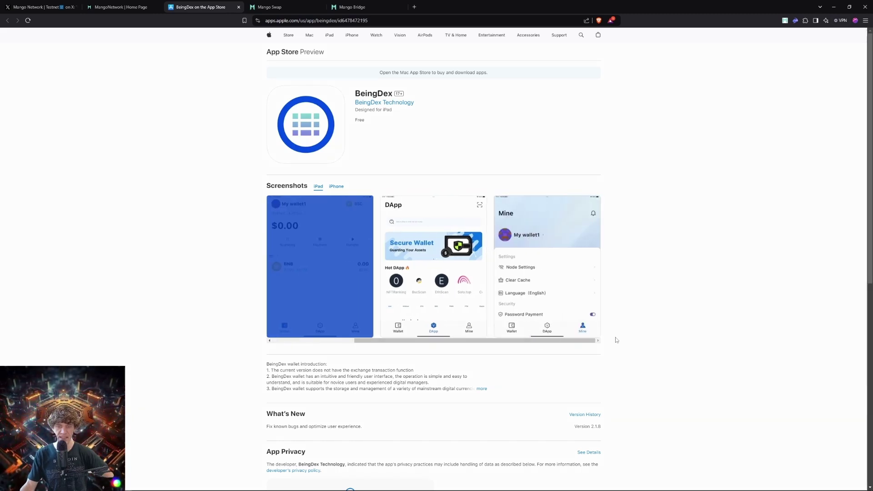
- Leave the App Store tab and open the BeingDex Beta DAPP task steps from Events
{"action": "left_click", "coordinate": [362, 7]}
{"action": "left_click", "coordinate": [119, 7]}
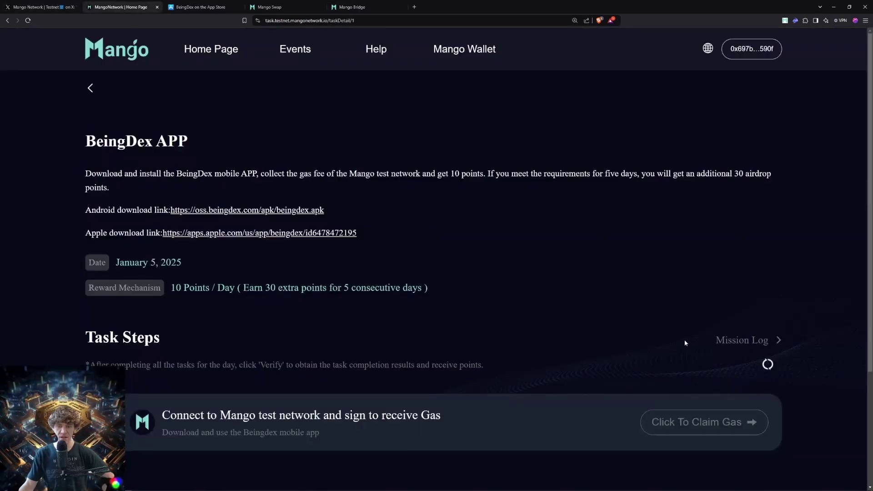
{"action": "scroll", "coordinate": [704, 367], "scroll_direction": "down", "scroll_amount": 2}
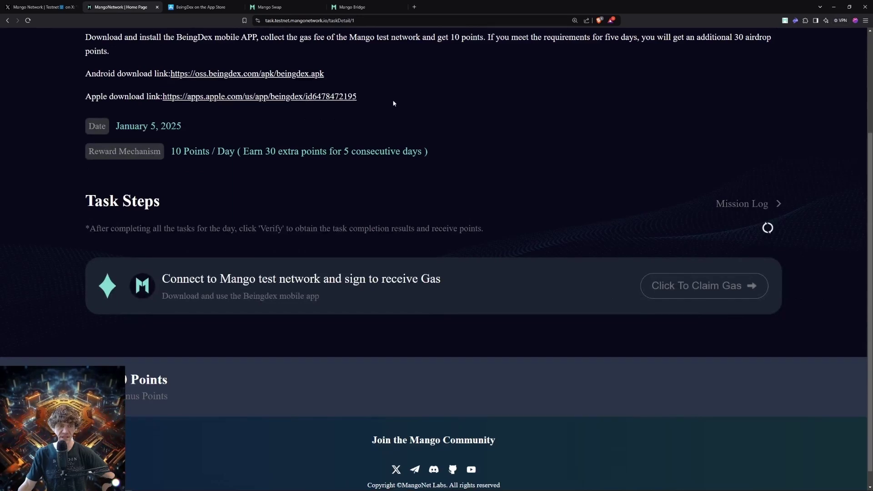
{"action": "key", "text": "alt+Left"}
{"action": "left_click", "coordinate": [614, 359]}
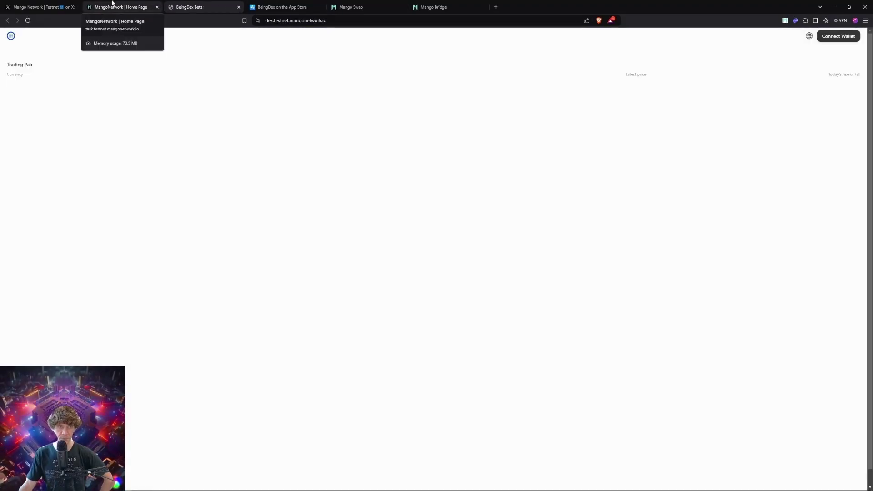
- Connect Mango Wallet to BeingDex Beta and open the AI/USDT trading page
{"action": "left_click", "coordinate": [116, 6]}
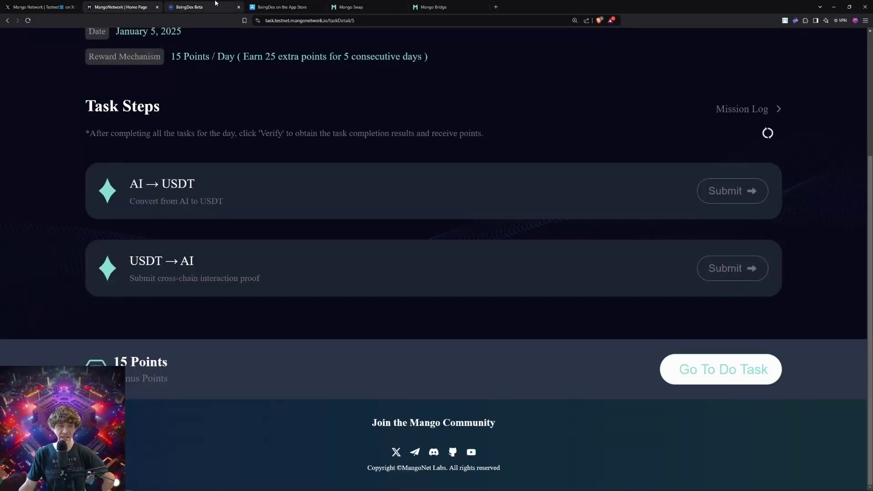
{"action": "left_click", "coordinate": [189, 7]}
{"action": "left_click", "coordinate": [826, 28]}
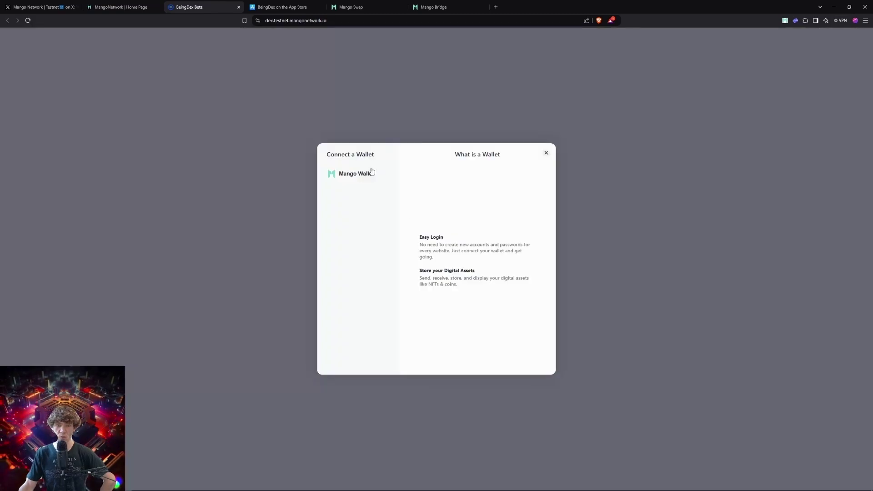
{"action": "left_click", "coordinate": [356, 173]}
{"action": "left_click", "coordinate": [806, 225]}
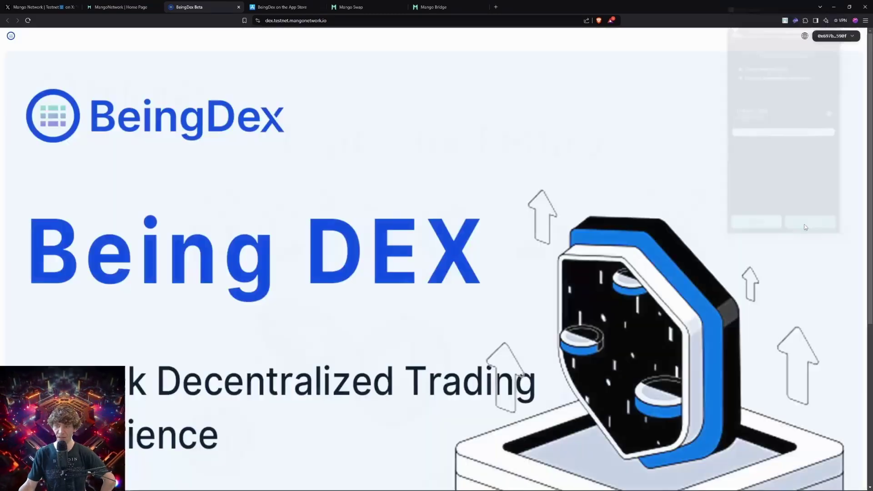
{"action": "scroll", "coordinate": [798, 191], "scroll_direction": "down", "scroll_amount": 4}
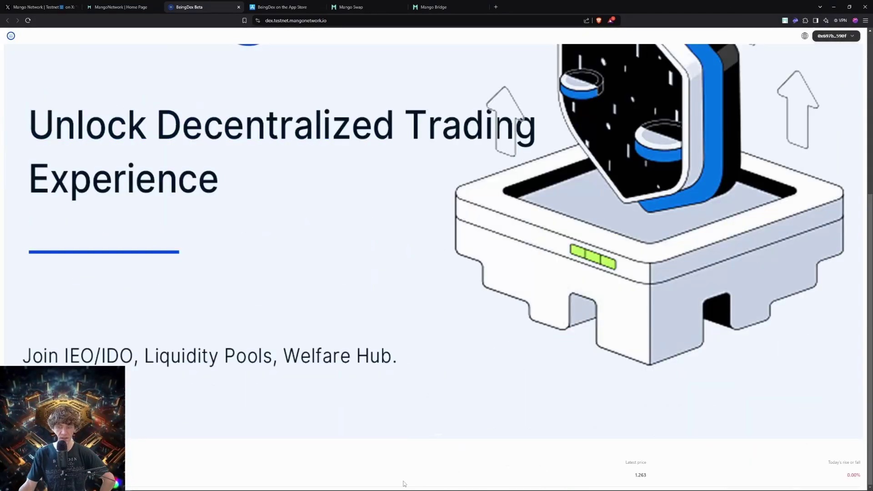
{"action": "left_click", "coordinate": [437, 305]}
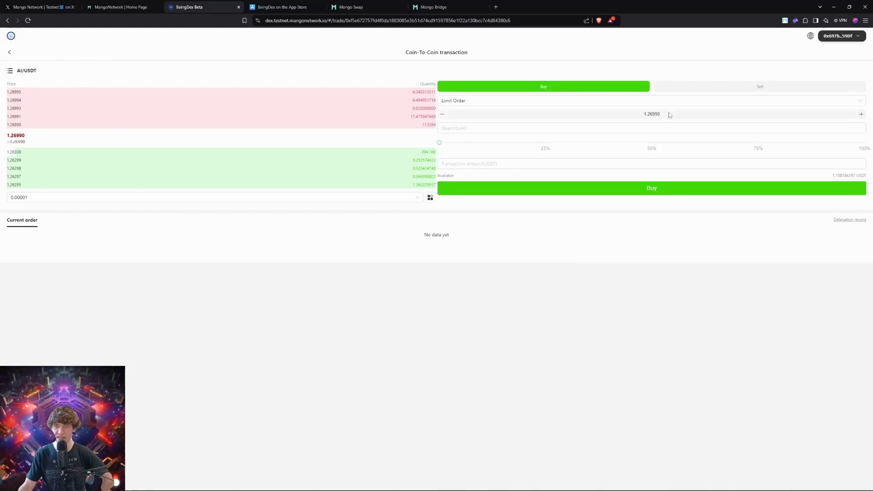
- Place a 75% market buy of AI with 0.83 USDT and approve it
{"action": "left_click", "coordinate": [651, 100]}
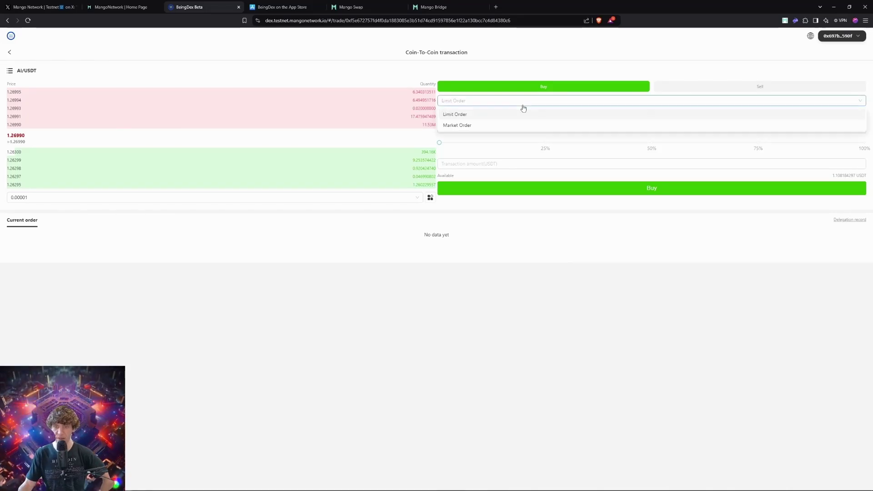
{"action": "left_click", "coordinate": [477, 125]}
{"action": "key", "text": "ctrl+plus"}
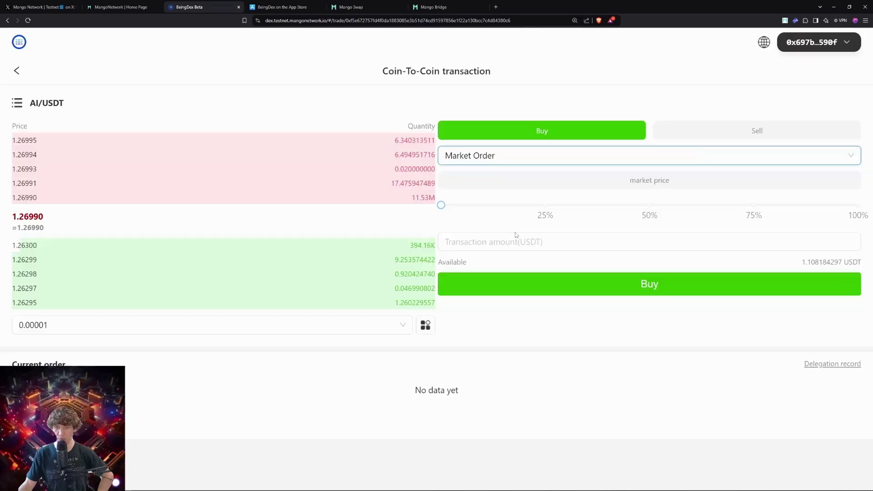
{"action": "left_click", "coordinate": [544, 215]}
{"action": "left_click", "coordinate": [650, 204]}
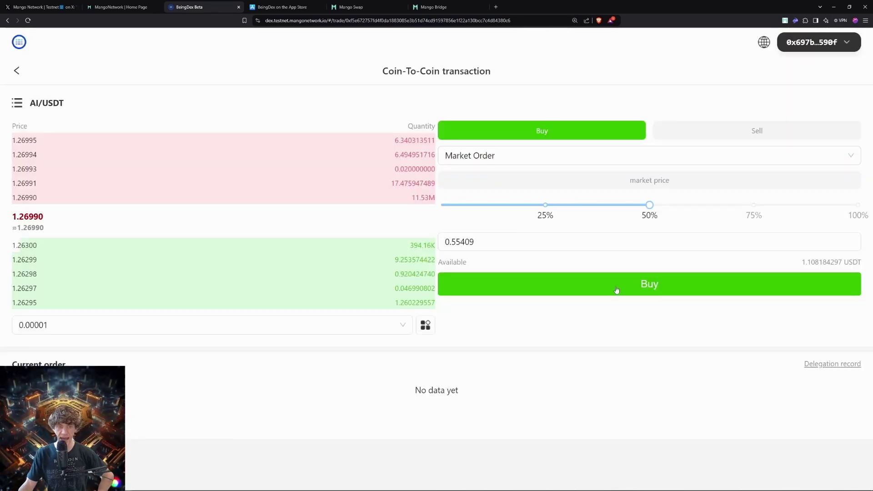
{"action": "key", "text": "ctrl+Tab"}
{"action": "key", "text": "ctrl+shift+Tab"}
{"action": "left_click", "coordinate": [754, 205]}
{"action": "left_click", "coordinate": [695, 286]}
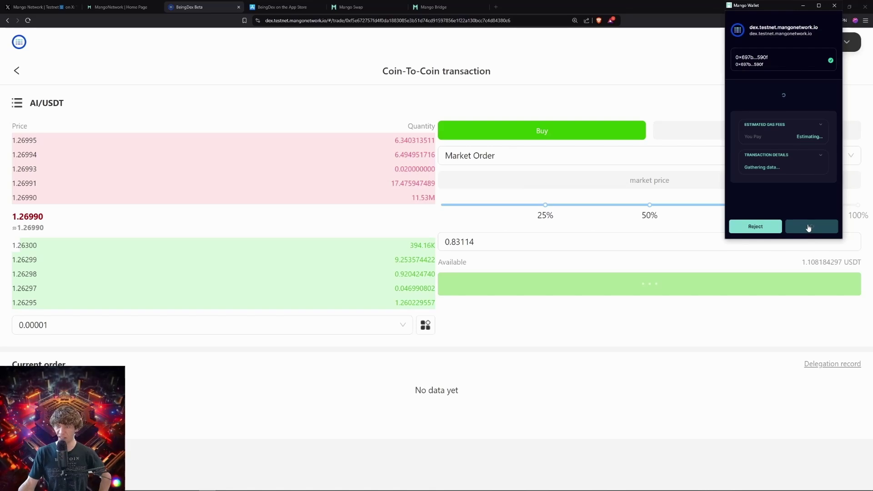
{"action": "left_click", "coordinate": [808, 228]}
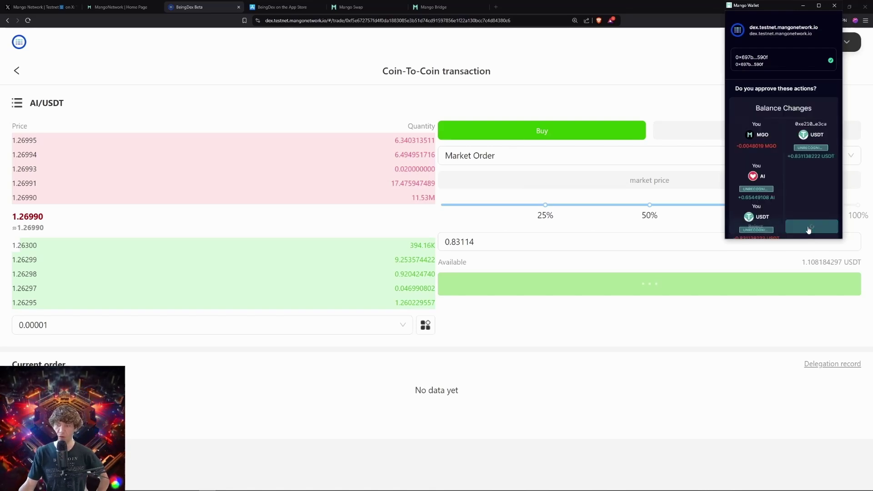
- Switch the trade form to Sell and submit the AI → USDT step for verification
{"action": "left_click", "coordinate": [756, 130]}
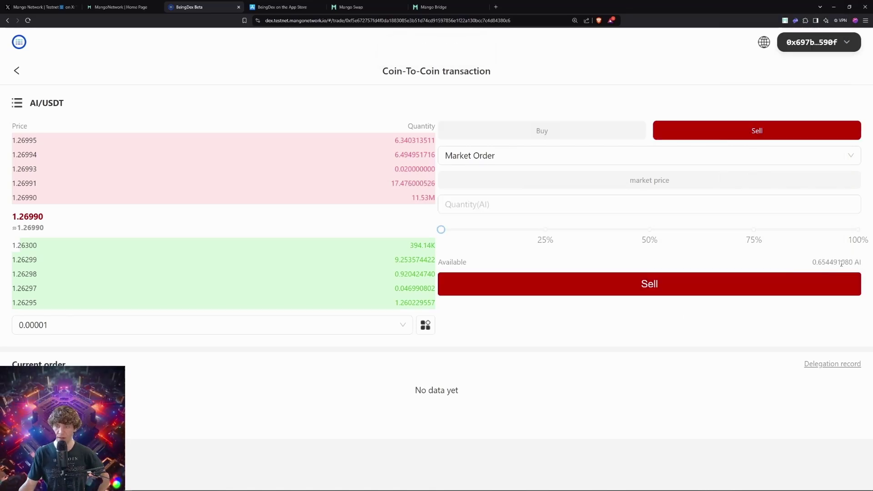
{"action": "left_click", "coordinate": [119, 7]}
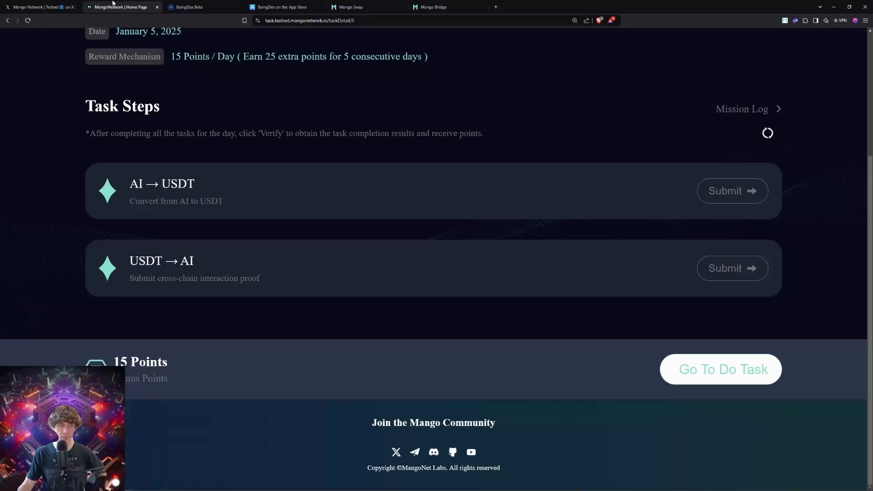
{"action": "left_click", "coordinate": [733, 191]}
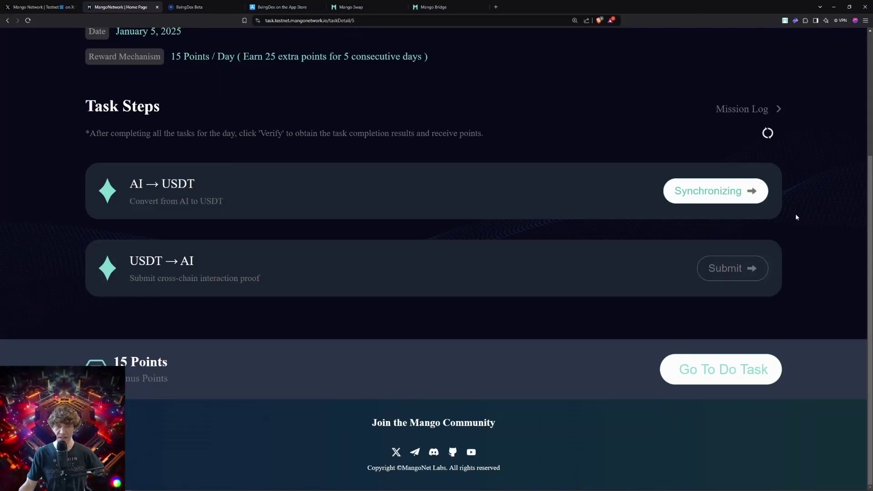
- Market-sell half the AI (0.327), approve it, and submit the USDT → AI step
{"action": "key", "text": "ctrl+Tab"}
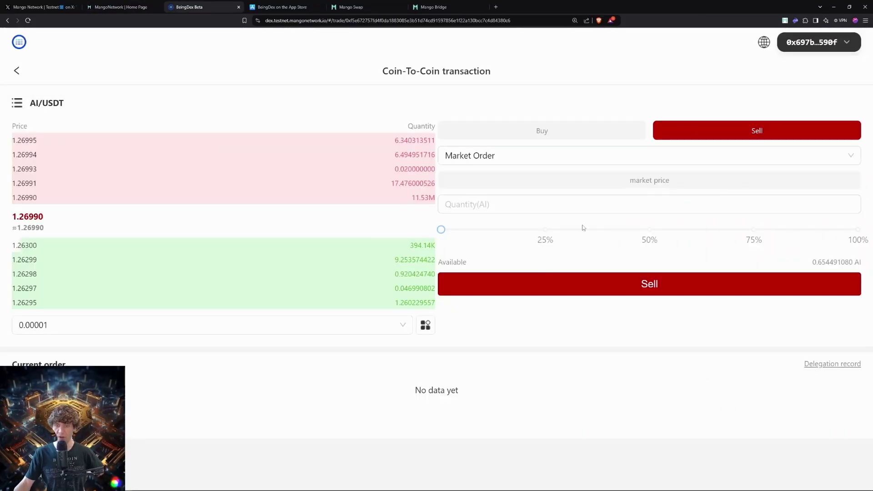
{"action": "left_click", "coordinate": [648, 229]}
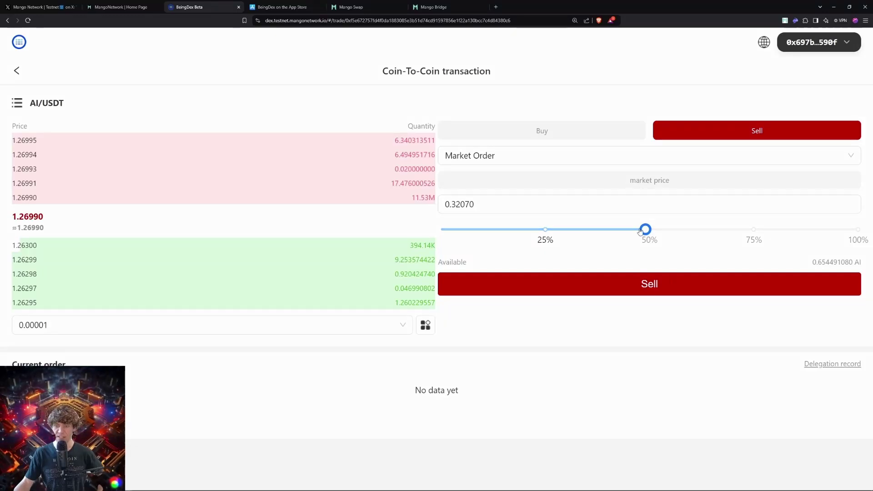
{"action": "left_click", "coordinate": [649, 230]}
{"action": "left_click", "coordinate": [671, 286]}
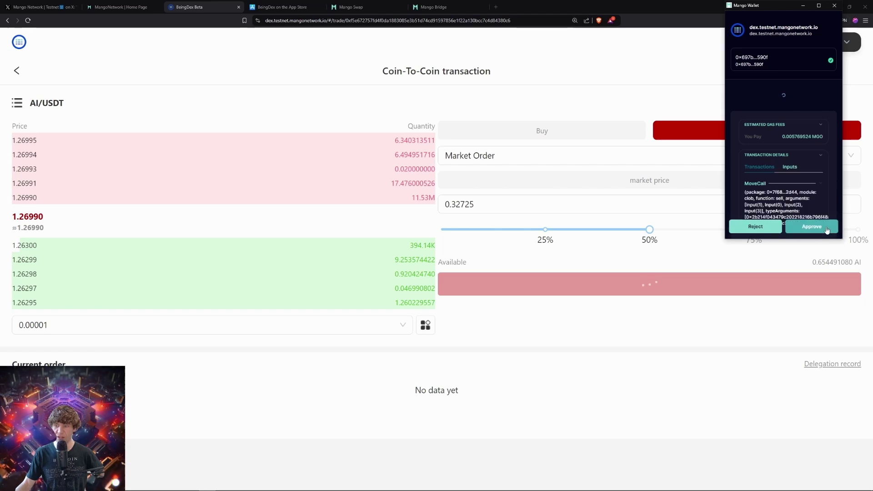
{"action": "left_click", "coordinate": [812, 226]}
{"action": "key", "text": "ctrl+shift+Tab"}
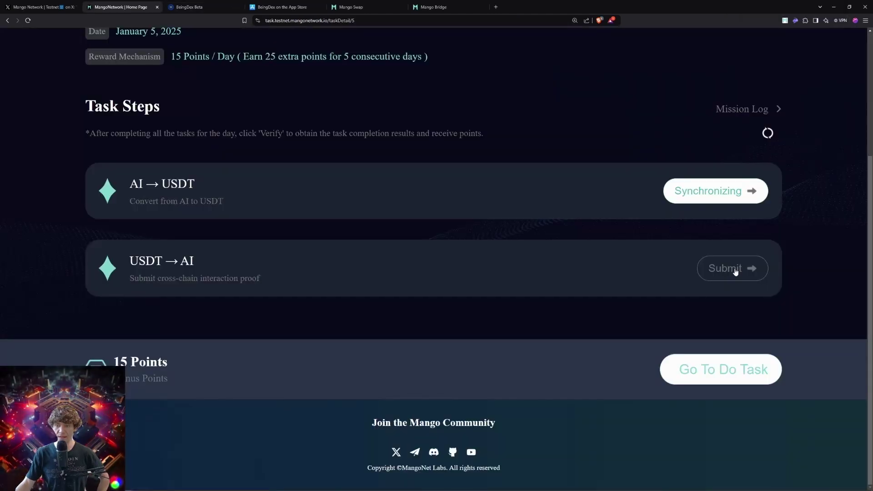
{"action": "left_click", "coordinate": [736, 271]}
- Inspect the latest transaction in Mango Wallet Activity, then open the BeingDex APP task
{"action": "left_click", "coordinate": [785, 20]}
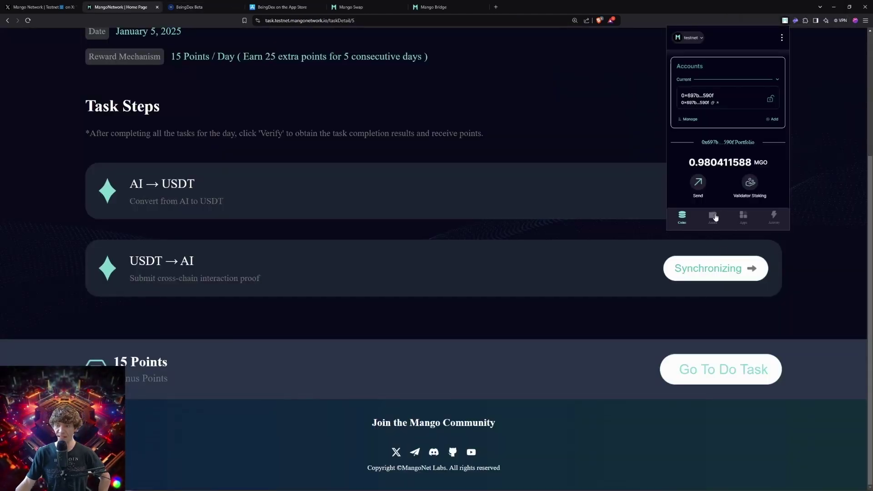
{"action": "left_click", "coordinate": [774, 217]}
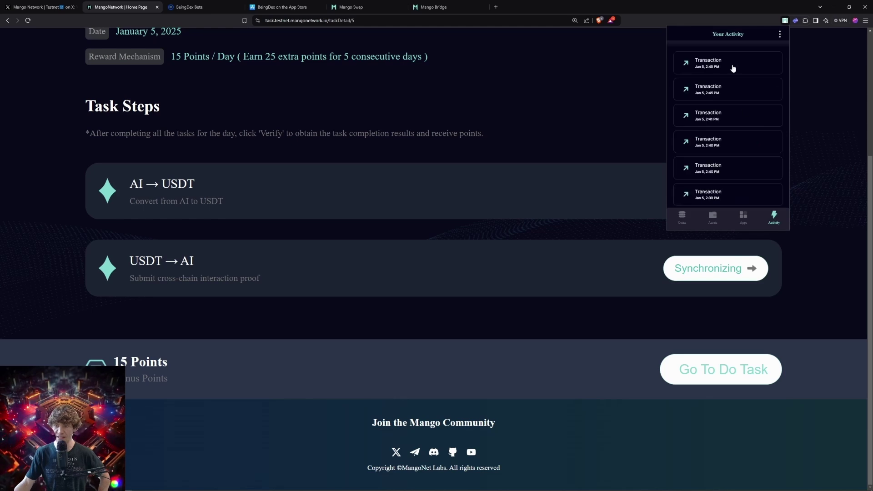
{"action": "left_click", "coordinate": [734, 69]}
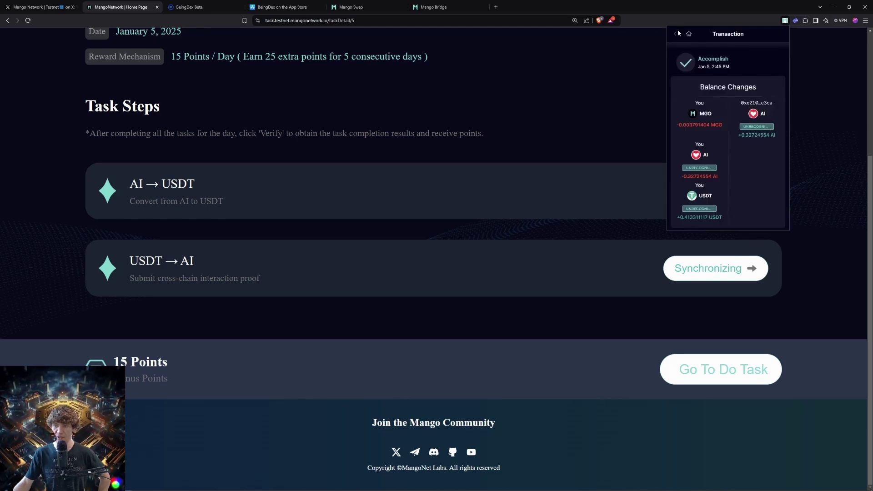
{"action": "left_click", "coordinate": [676, 33]}
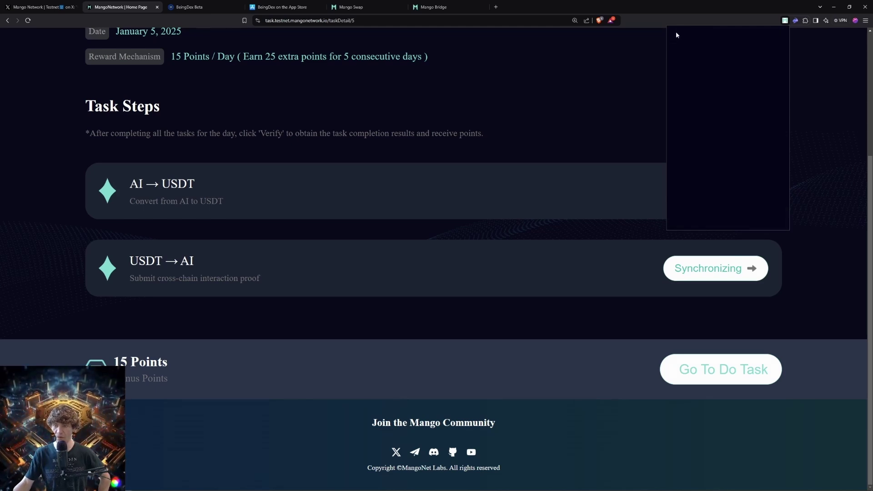
{"action": "left_click", "coordinate": [803, 283]}
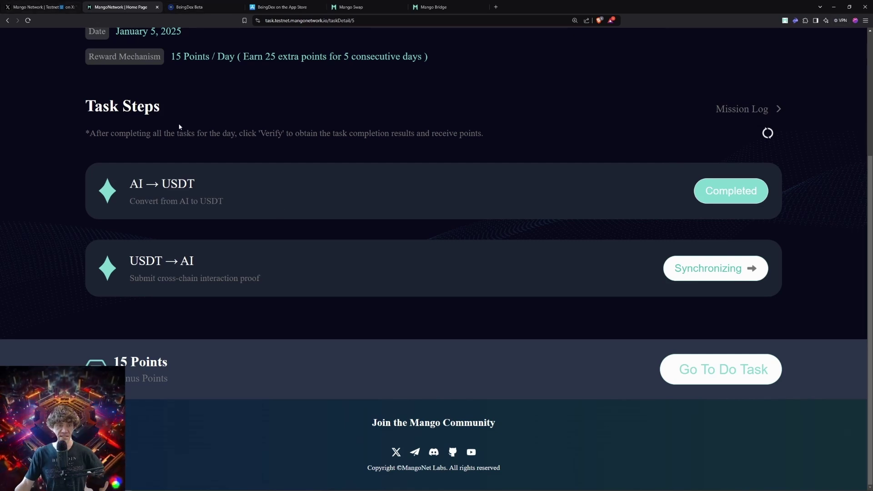
{"action": "scroll", "coordinate": [180, 127], "scroll_direction": "up", "scroll_amount": 5}
{"action": "left_click", "coordinate": [89, 88]}
{"action": "left_click", "coordinate": [236, 296]}
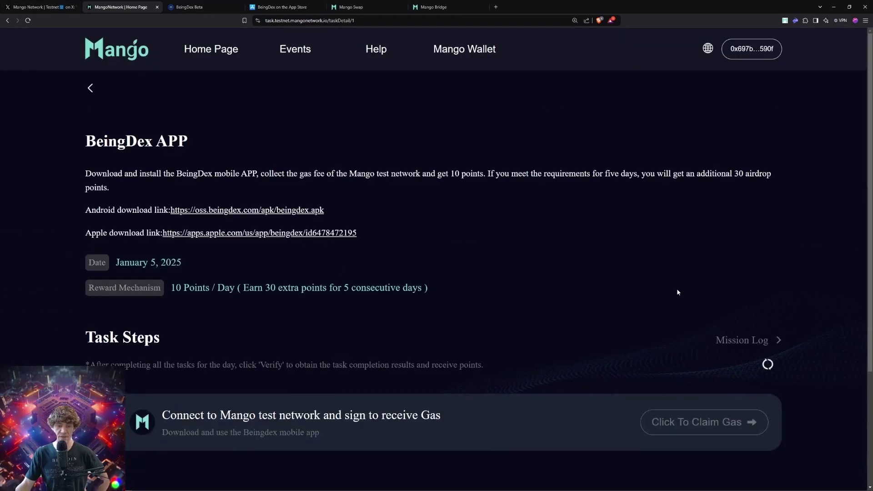
{"action": "scroll", "coordinate": [676, 292], "scroll_direction": "down", "scroll_amount": 2}
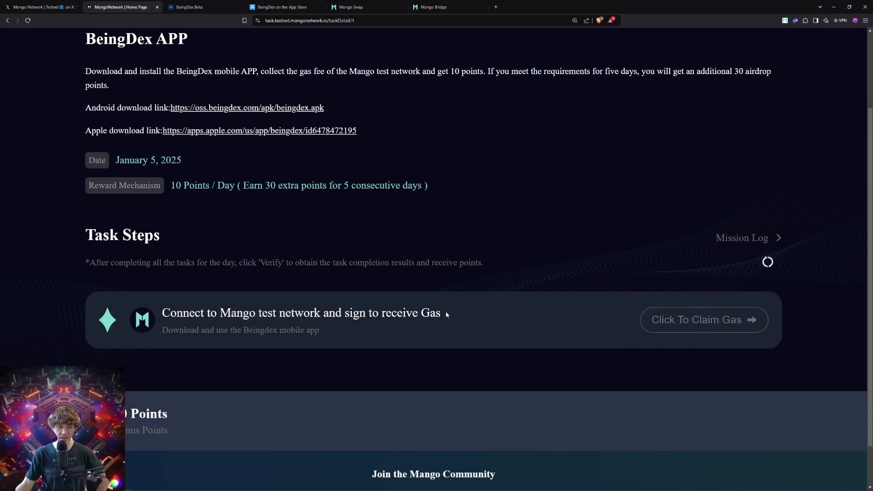
- Go back from the BeingDex APP task to the Events list, now scoring 230
{"action": "key", "text": "alt+Left"}
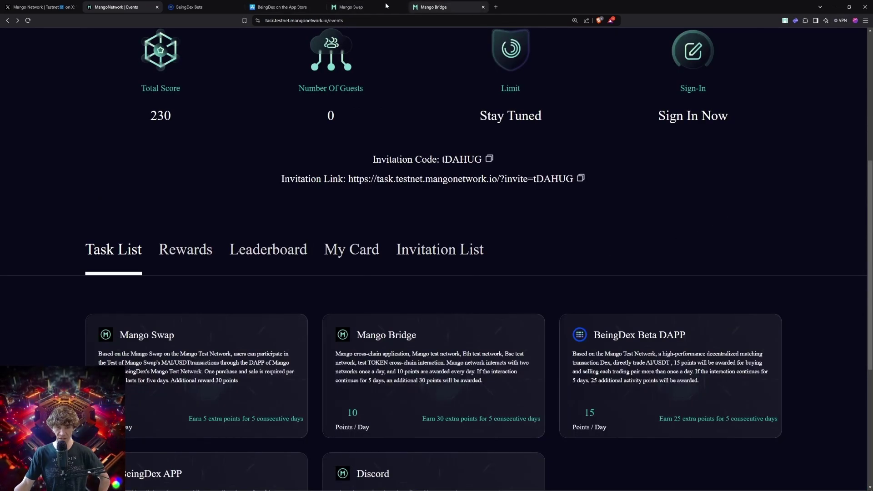
{"action": "key", "text": "ctrl+Tab"}
{"action": "left_click", "coordinate": [119, 7]}
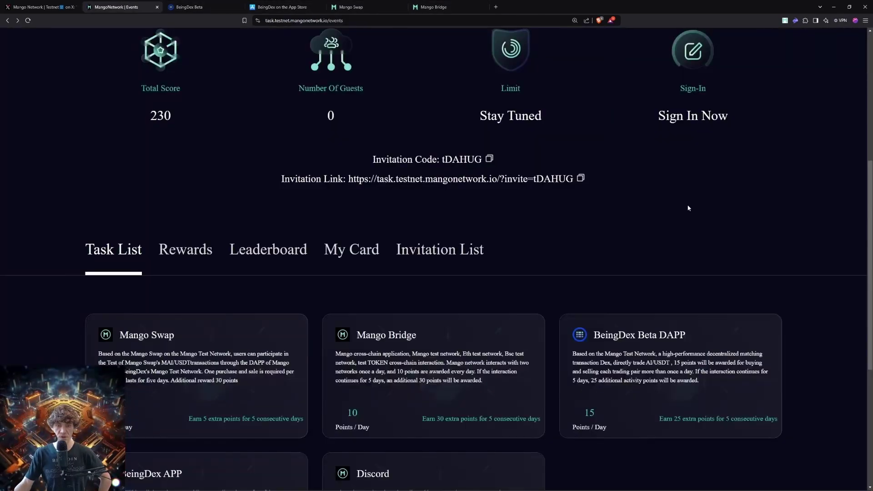
{"action": "scroll", "coordinate": [396, 331], "scroll_direction": "down", "scroll_amount": 3}
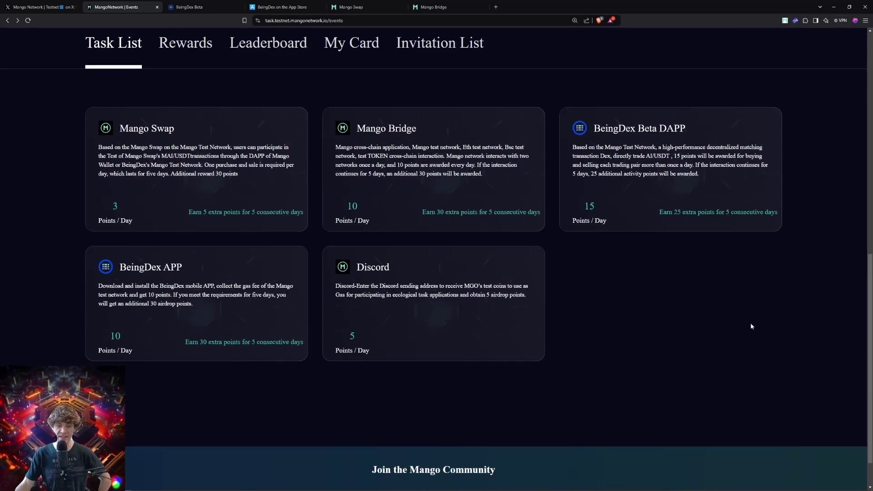
{"action": "scroll", "coordinate": [747, 323], "scroll_direction": "up", "scroll_amount": 3}
{"action": "scroll", "coordinate": [747, 323], "scroll_direction": "down", "scroll_amount": 1}
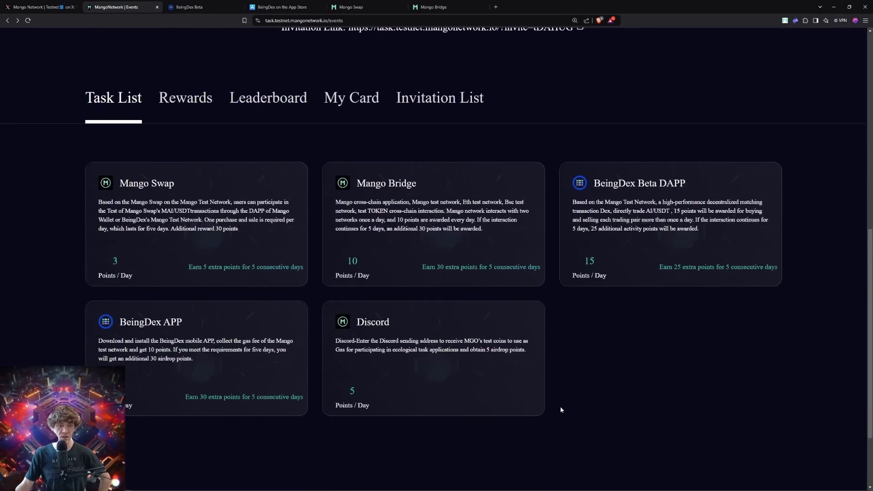
{"action": "scroll", "coordinate": [562, 304], "scroll_direction": "up", "scroll_amount": 3}
{"action": "scroll", "coordinate": [566, 295], "scroll_direction": "up", "scroll_amount": 3}
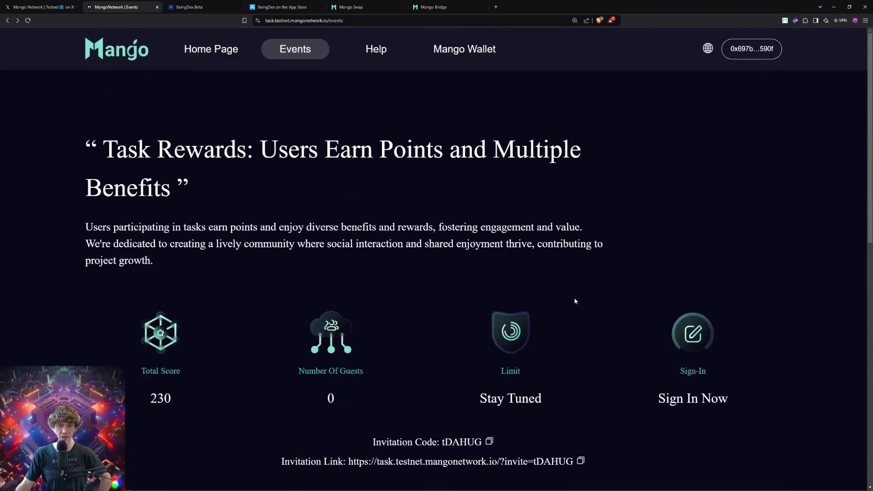
{"action": "scroll", "coordinate": [566, 295], "scroll_direction": "down", "scroll_amount": 2}
{"action": "scroll", "coordinate": [567, 301], "scroll_direction": "down", "scroll_amount": 5}
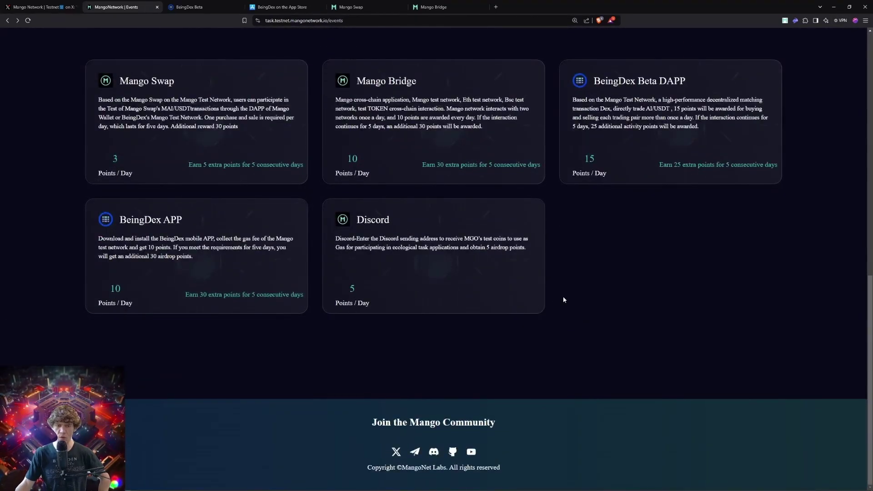
{"action": "scroll", "coordinate": [563, 296], "scroll_direction": "up", "scroll_amount": 2}
{"action": "scroll", "coordinate": [563, 297], "scroll_direction": "up", "scroll_amount": 3}
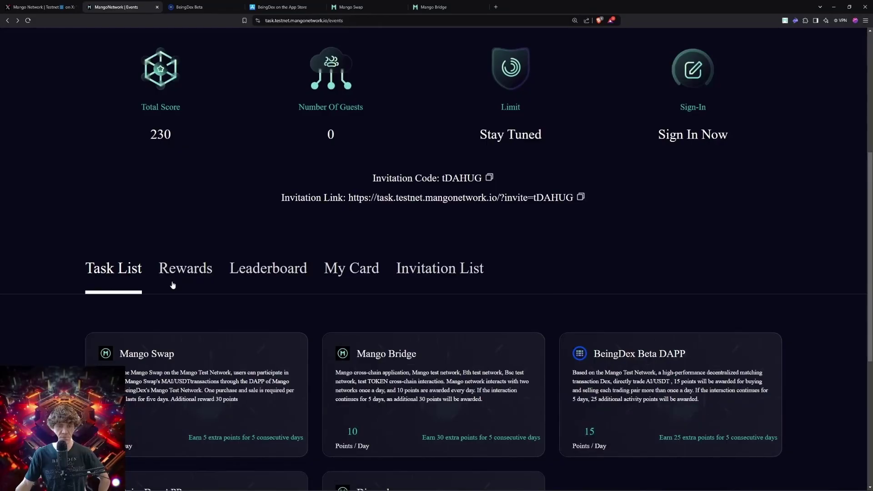
- Cycle through the BeingDex Beta, Mango Swap and Mango Bridge tabs, previewing the bridgeable assets list
{"action": "left_click", "coordinate": [189, 7]}
{"action": "left_click", "coordinate": [351, 7]}
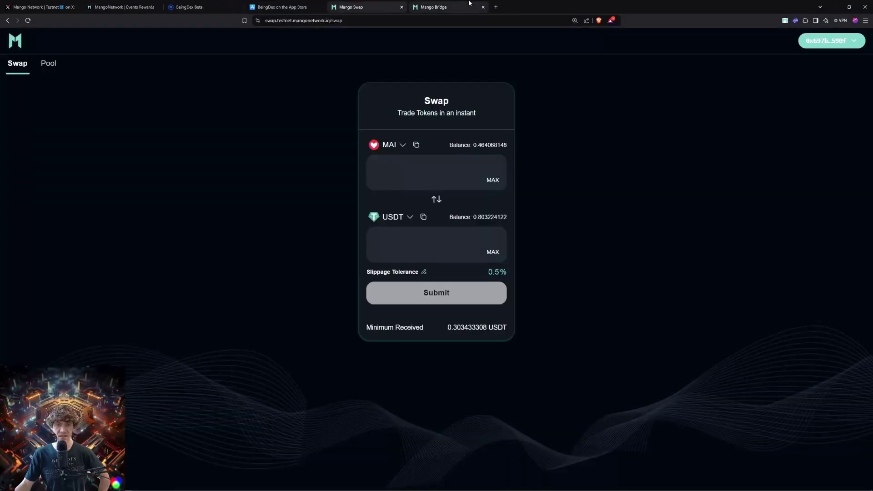
{"action": "left_click", "coordinate": [433, 7]}
{"action": "left_click", "coordinate": [466, 120]}
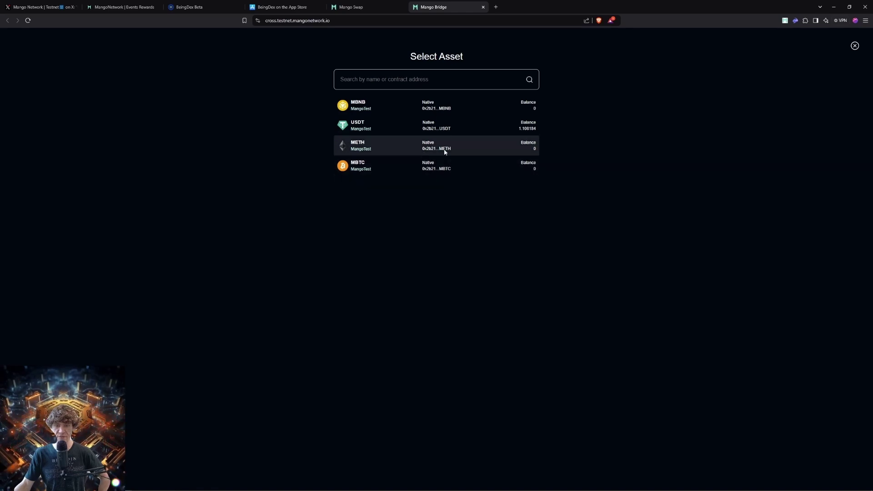
{"action": "left_click", "coordinate": [856, 45]}
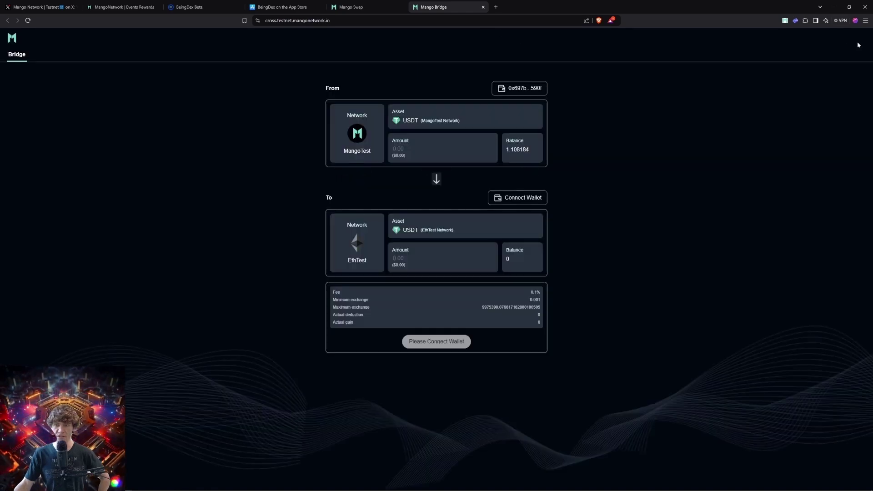
- Reopen the cross-chain bridge task's Task Steps from the portal's rewards and Task List
{"action": "left_click", "coordinate": [351, 7]}
{"action": "left_click", "coordinate": [120, 7]}
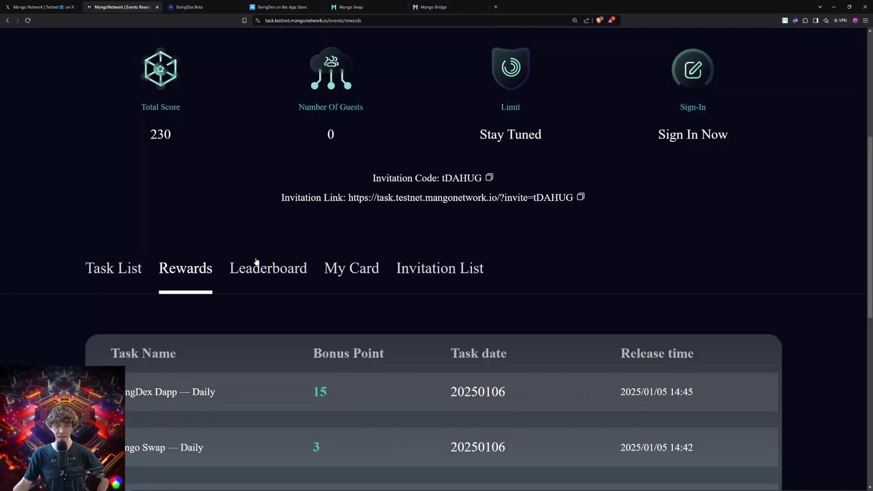
{"action": "left_click", "coordinate": [114, 217]}
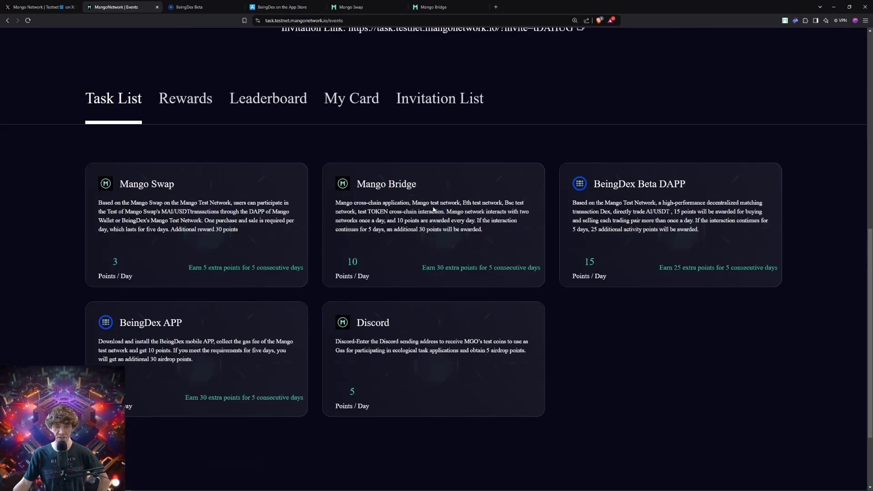
{"action": "left_click", "coordinate": [139, 309]}
{"action": "scroll", "coordinate": [567, 263], "scroll_direction": "down", "scroll_amount": 4}
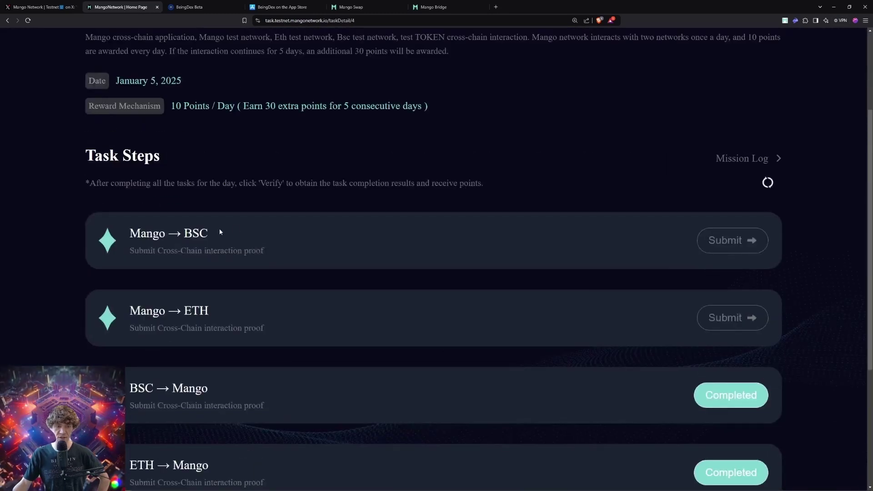
- Check Mango Swap's Pool page and browse Add Liquidity pairing tokens without selecting any
{"action": "left_click", "coordinate": [351, 7]}
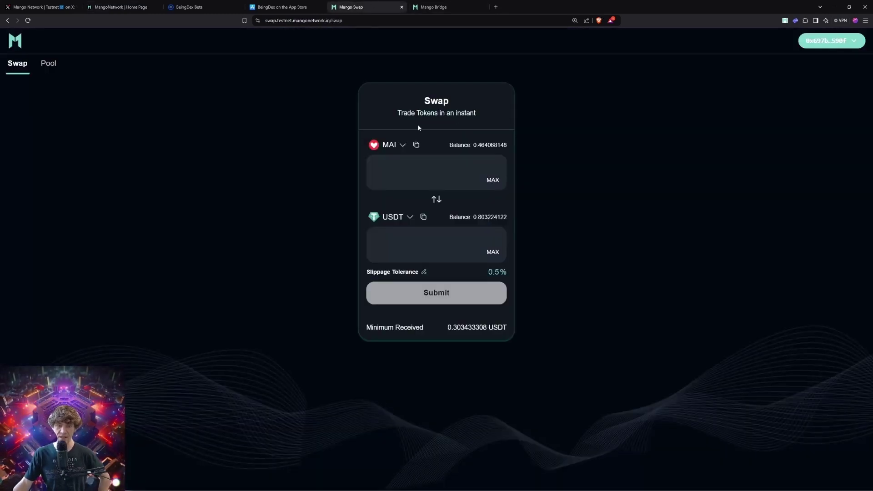
{"action": "left_click", "coordinate": [48, 63]}
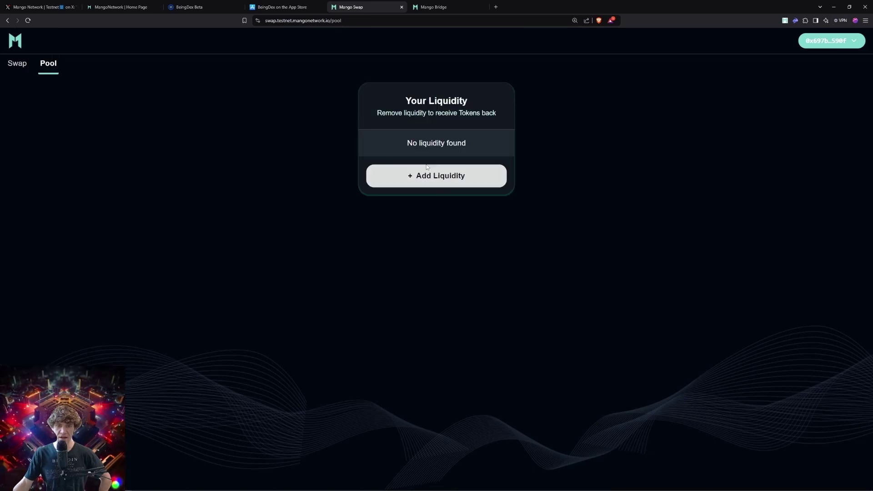
{"action": "left_click", "coordinate": [496, 179]}
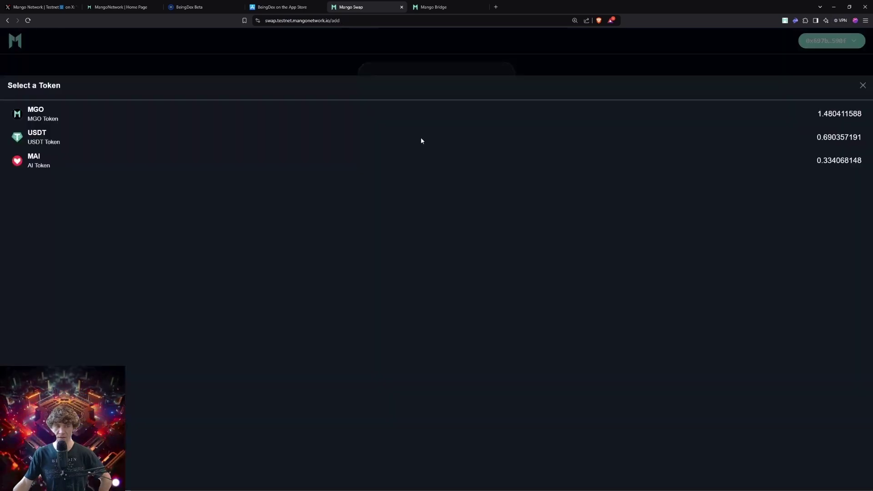
{"action": "left_click", "coordinate": [550, 40]}
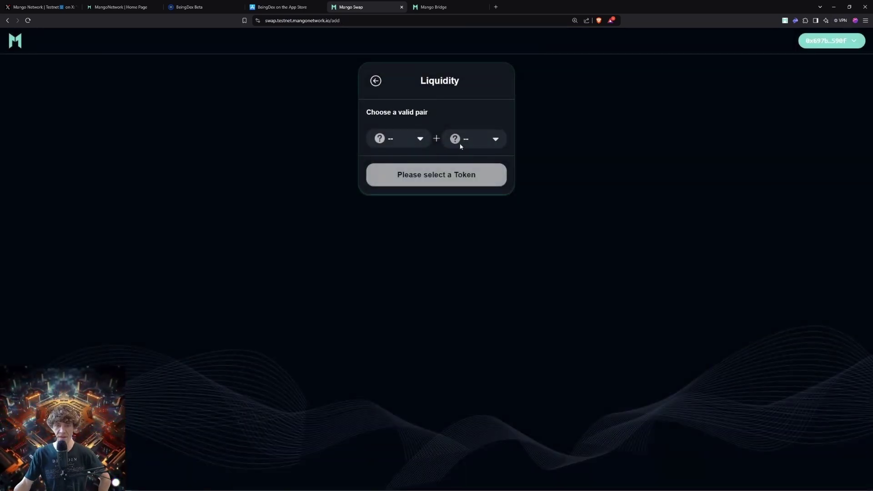
{"action": "left_click", "coordinate": [460, 140]}
{"action": "left_click", "coordinate": [475, 52]}
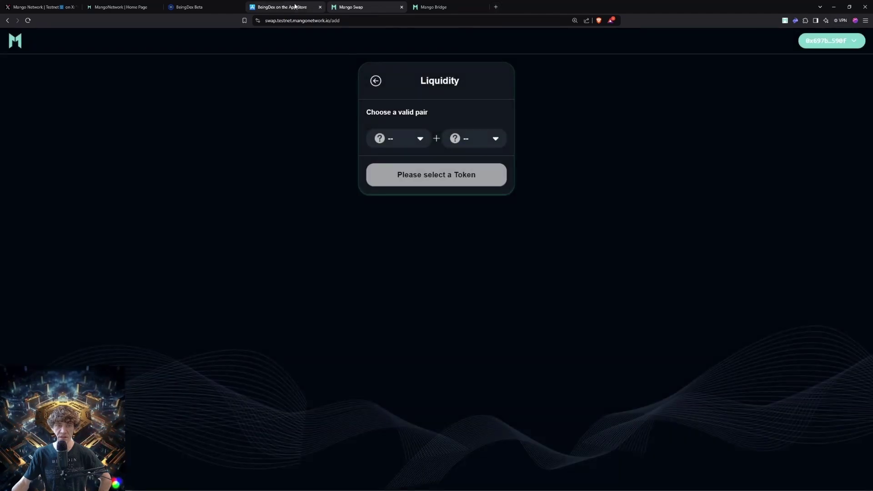
- Close the BeingDex App Store tab and bring up the BeingDex Beta AI/USDT page
{"action": "left_click", "coordinate": [295, 7]}
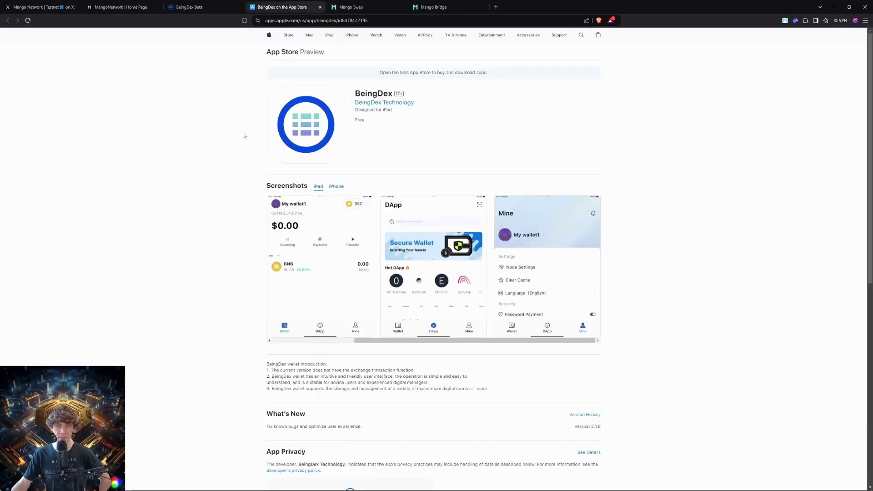
{"action": "left_click", "coordinate": [320, 7]}
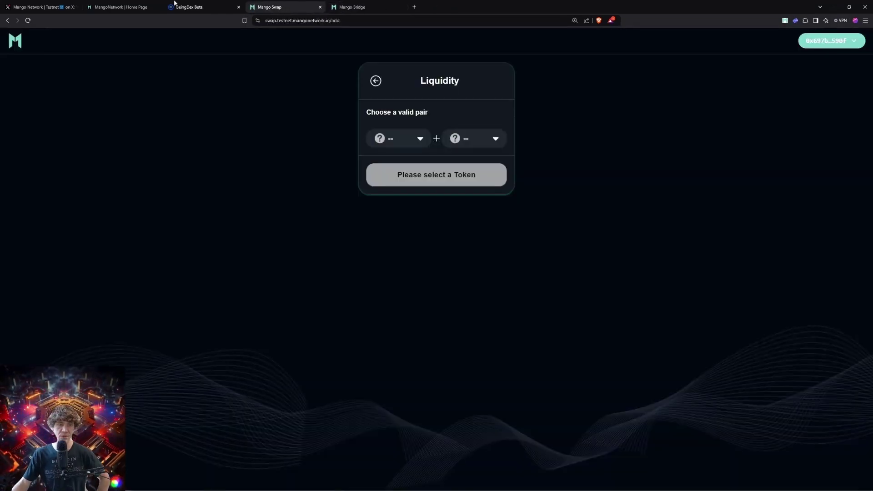
{"action": "left_click", "coordinate": [121, 7]}
{"action": "left_click", "coordinate": [200, 7]}
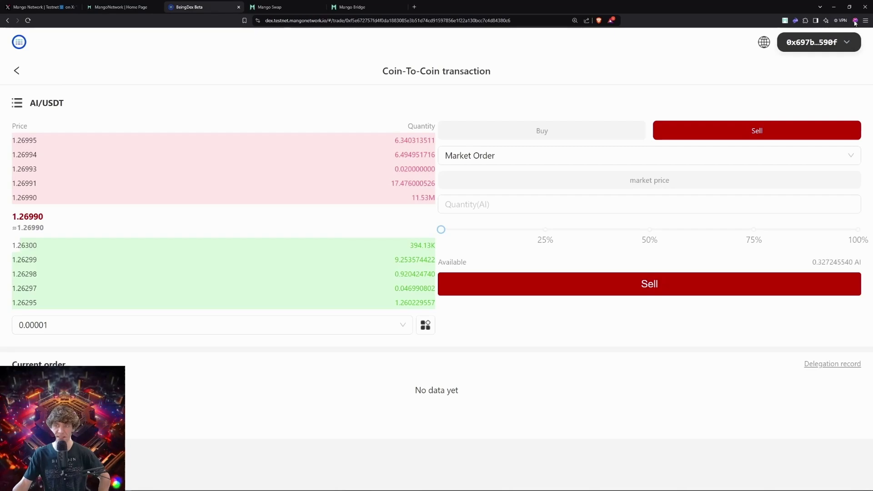
- Close the BeingDex Beta tab and look over the wallet extension's apps
{"action": "key", "text": "ctrl+w"}
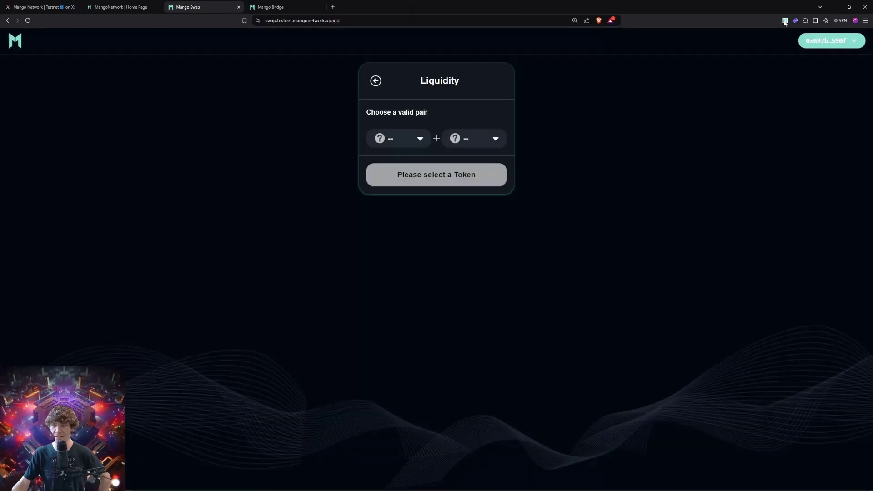
{"action": "left_click", "coordinate": [785, 19]}
{"action": "left_click", "coordinate": [744, 217]}
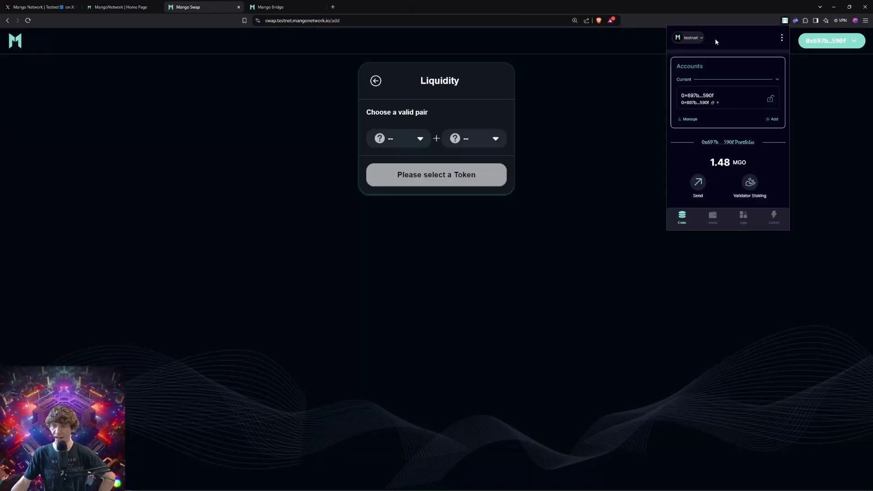
{"action": "left_click", "coordinate": [782, 38]}
- Disconnect the wallet from Mango Swap and Mango Bridge, closing each tab afterward
{"action": "left_click", "coordinate": [831, 41]}
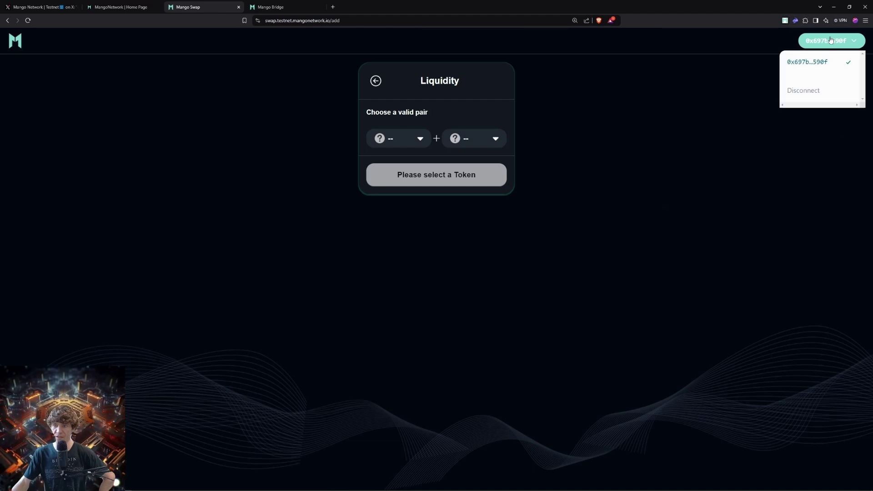
{"action": "left_click", "coordinate": [830, 93]}
{"action": "left_click", "coordinate": [237, 7]}
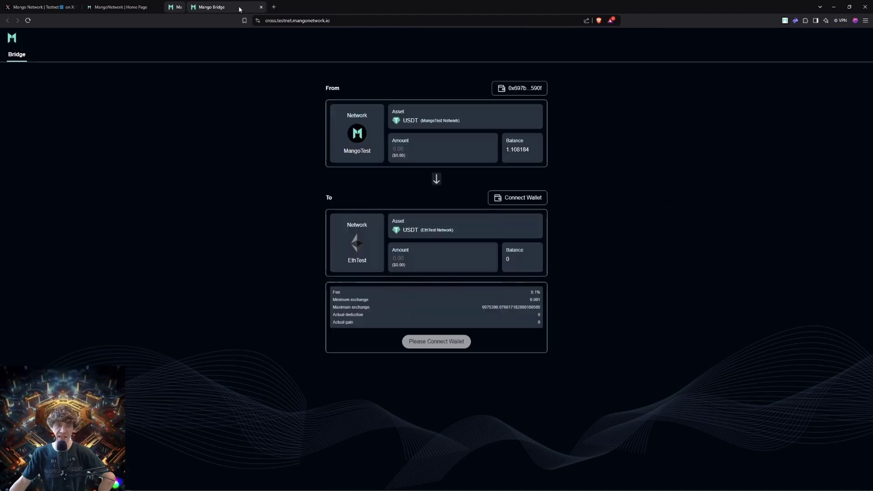
{"action": "left_click", "coordinate": [521, 88]}
{"action": "left_click", "coordinate": [517, 140]}
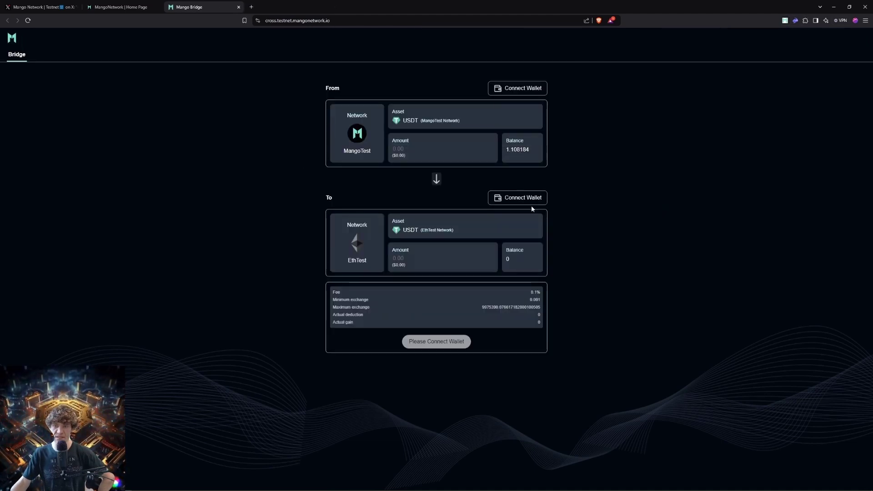
{"action": "left_click", "coordinate": [238, 7]}
{"action": "scroll", "coordinate": [831, 101], "scroll_direction": "up", "scroll_amount": 5}
{"action": "left_click", "coordinate": [293, 51]}
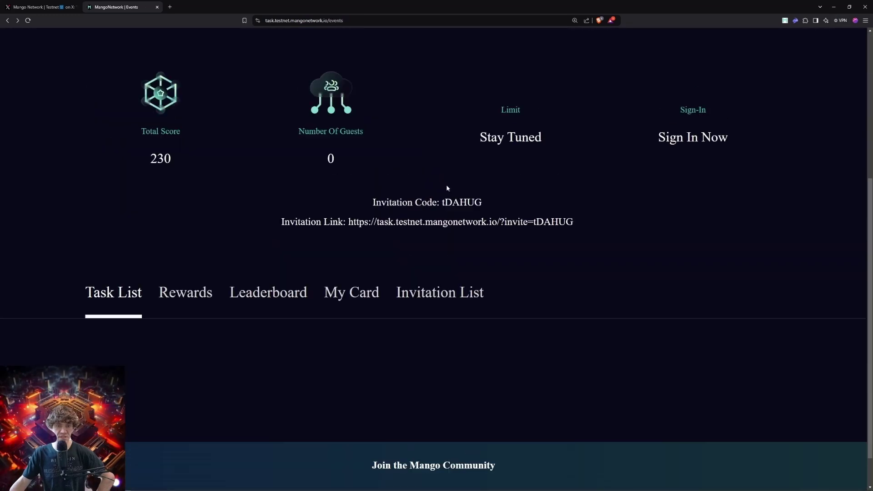
{"action": "scroll", "coordinate": [766, 97], "scroll_direction": "up", "scroll_amount": 2}
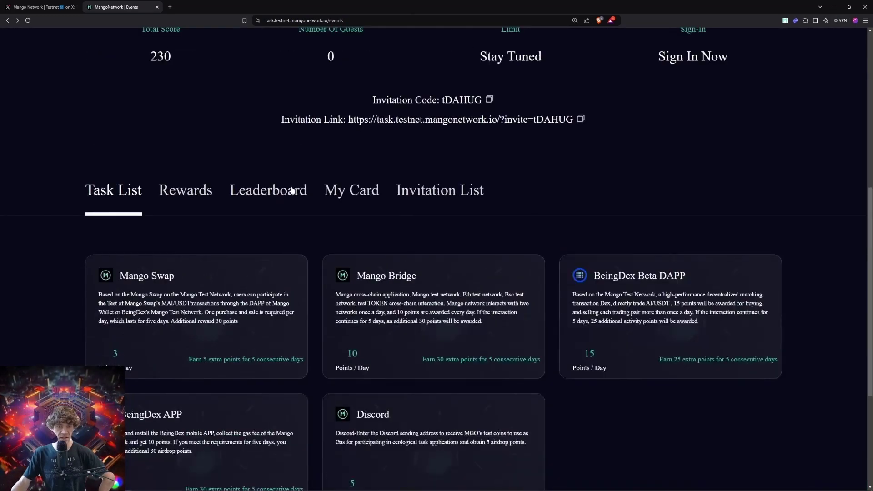
{"action": "scroll", "coordinate": [837, 165], "scroll_direction": "down", "scroll_amount": 5}
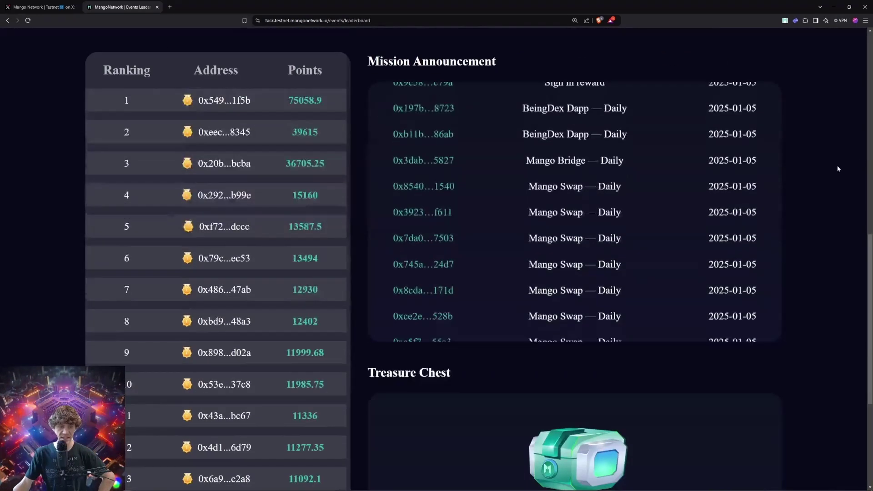
{"action": "scroll", "coordinate": [837, 165], "scroll_direction": "down", "scroll_amount": 1}
{"action": "scroll", "coordinate": [837, 165], "scroll_direction": "down", "scroll_amount": 4}
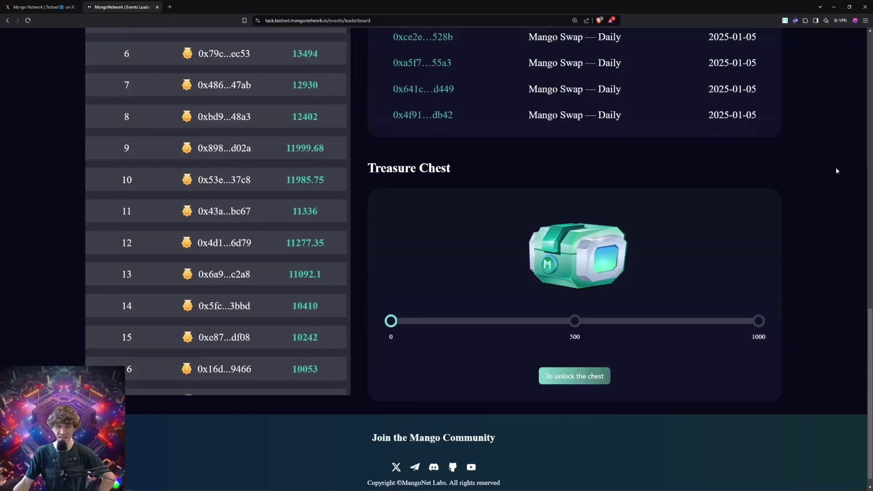
{"action": "left_click", "coordinate": [574, 376]}
{"action": "scroll", "coordinate": [472, 435], "scroll_direction": "up", "scroll_amount": 3}
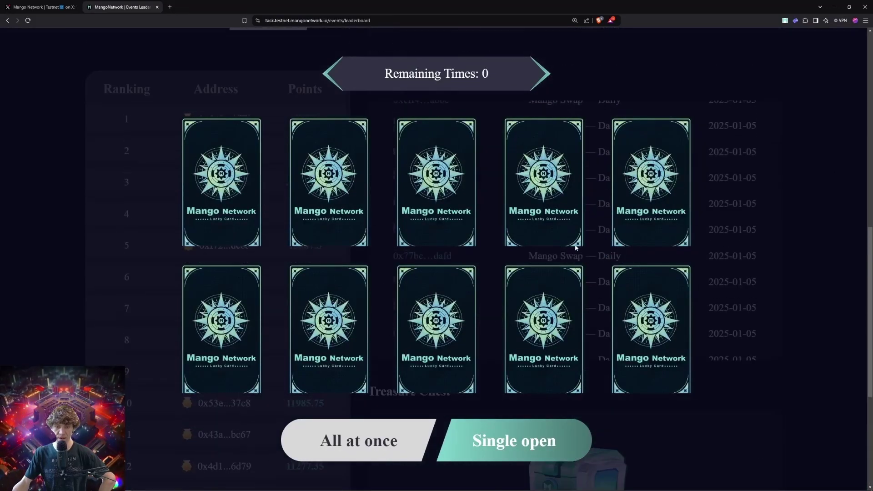
{"action": "left_click", "coordinate": [464, 448]}
{"action": "left_click", "coordinate": [783, 299]}
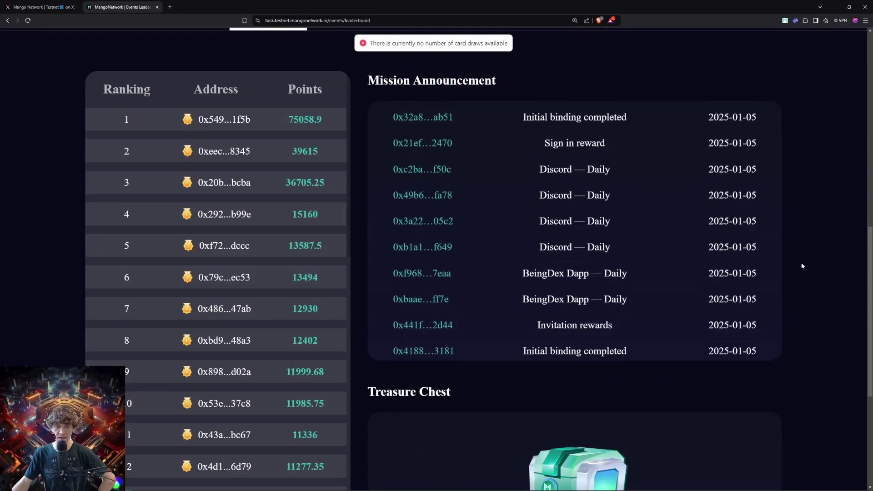
{"action": "scroll", "coordinate": [837, 201], "scroll_direction": "up", "scroll_amount": 5}
{"action": "scroll", "coordinate": [837, 201], "scroll_direction": "up", "scroll_amount": 2}
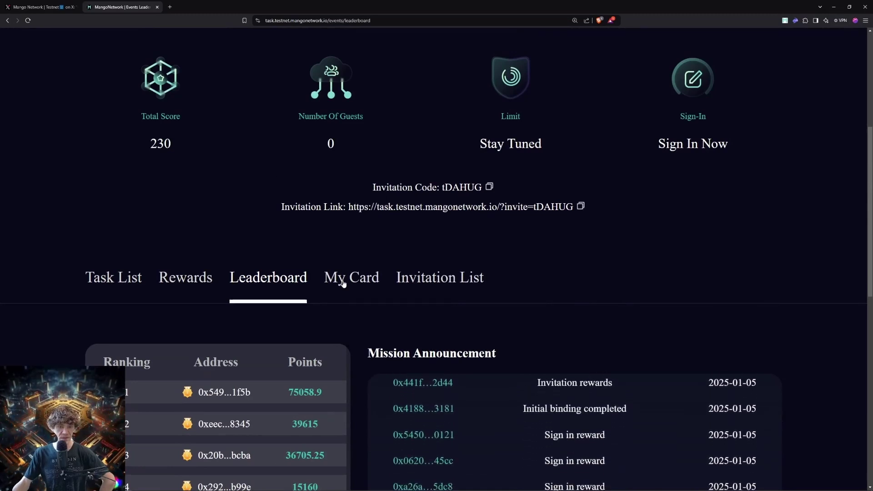
{"action": "left_click", "coordinate": [113, 277]}
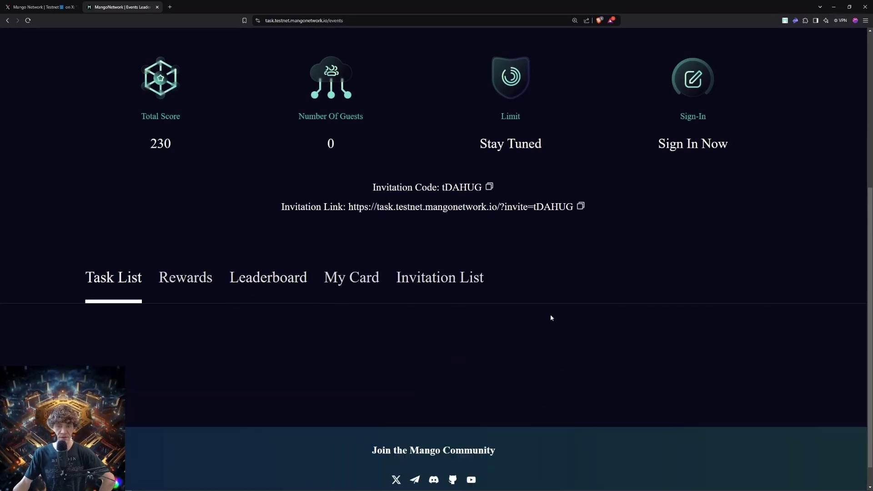
{"action": "scroll", "coordinate": [633, 289], "scroll_direction": "down", "scroll_amount": 2}
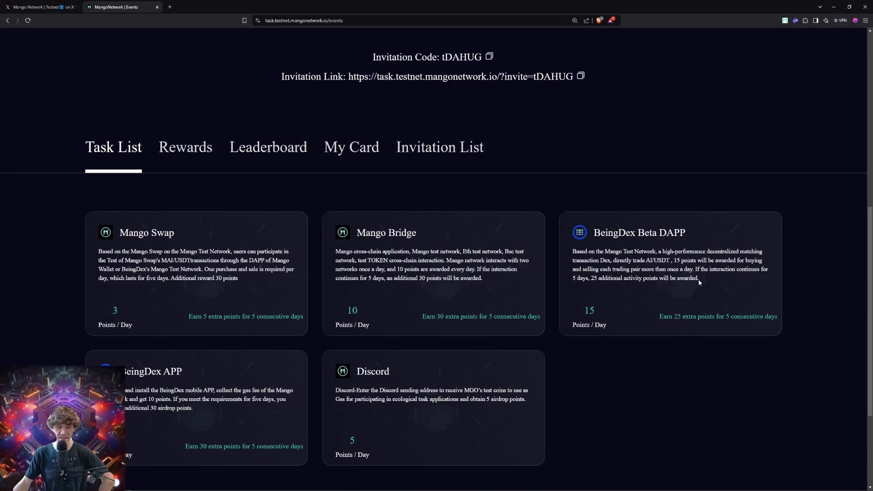
{"action": "scroll", "coordinate": [698, 279], "scroll_direction": "up", "scroll_amount": 5}
{"action": "scroll", "coordinate": [697, 280], "scroll_direction": "up", "scroll_amount": 3}
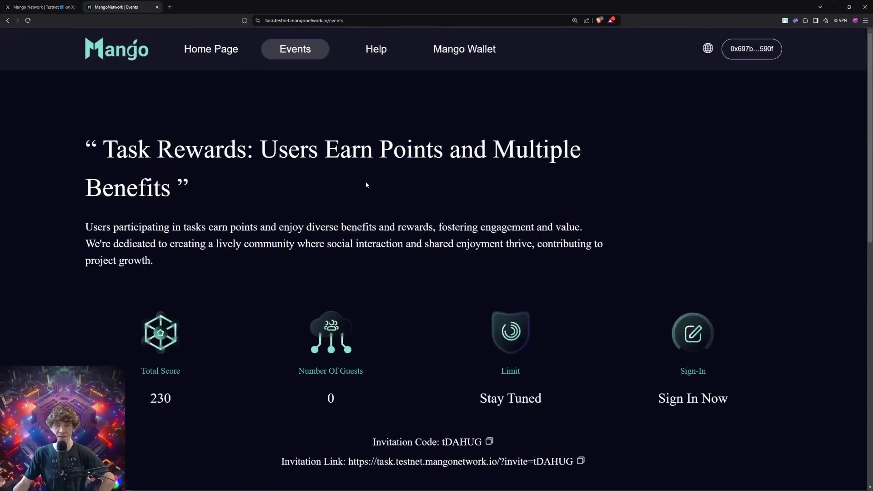
{"action": "scroll", "coordinate": [396, 321], "scroll_direction": "down", "scroll_amount": 3}
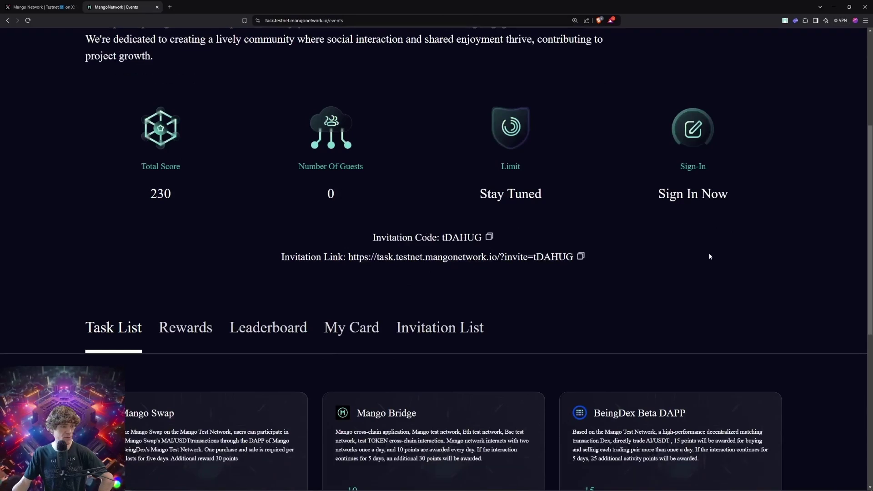